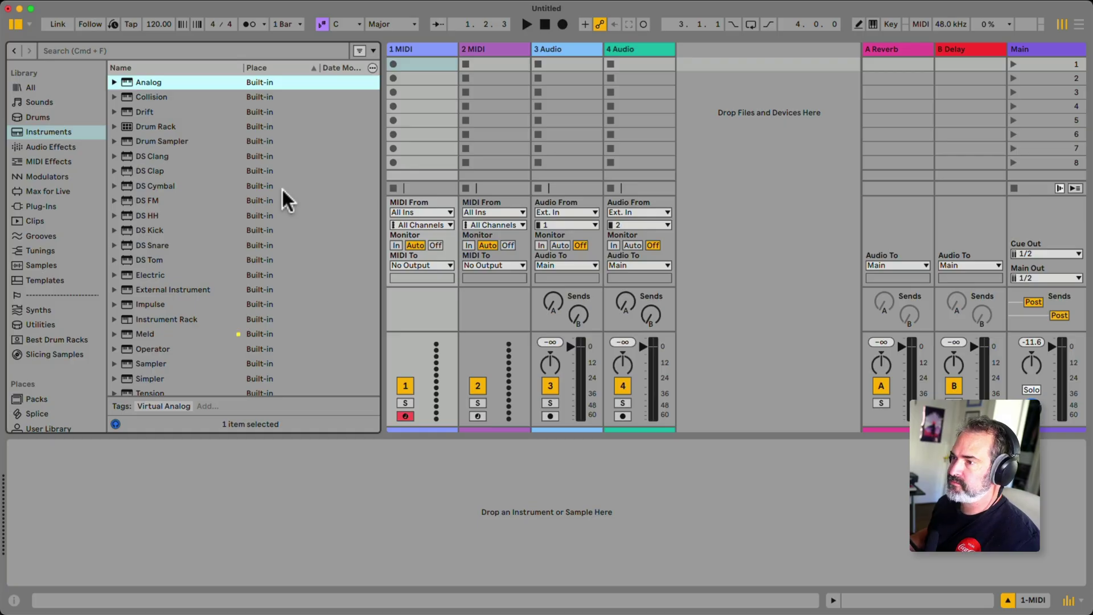
Step: Load the Bass instrument from the built-in instruments list onto the 1 MIDI track
{"action": "left_click", "coordinate": [53, 134]}
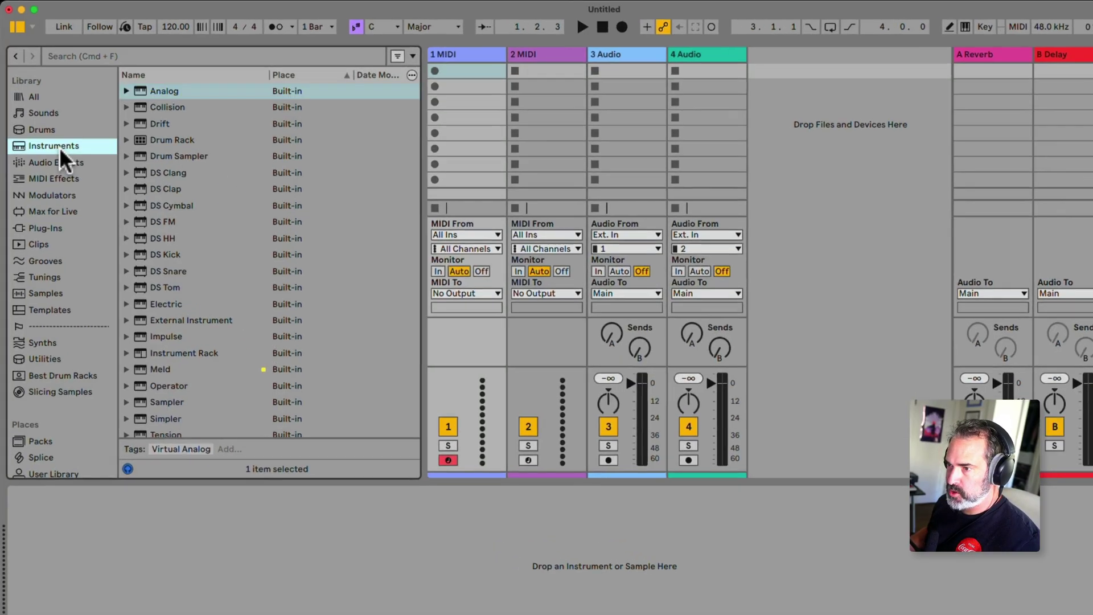
{"action": "scroll", "coordinate": [277, 227], "scroll_direction": "down", "scroll_amount": 5}
{"action": "left_click", "coordinate": [237, 375]}
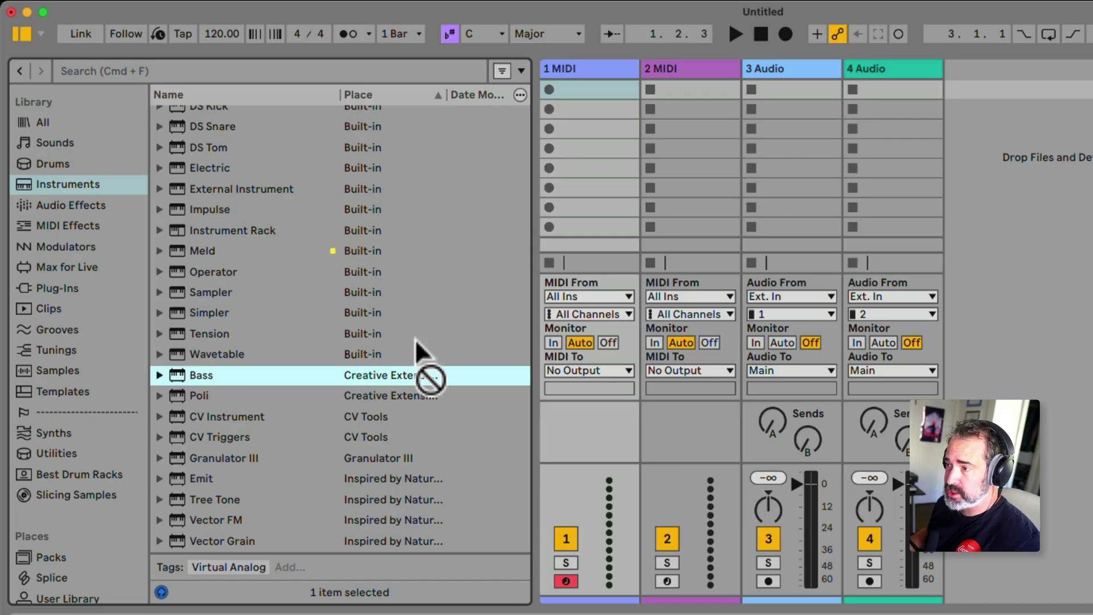
{"action": "left_click_drag", "start_coordinate": [415, 340], "coordinate": [590, 227]}
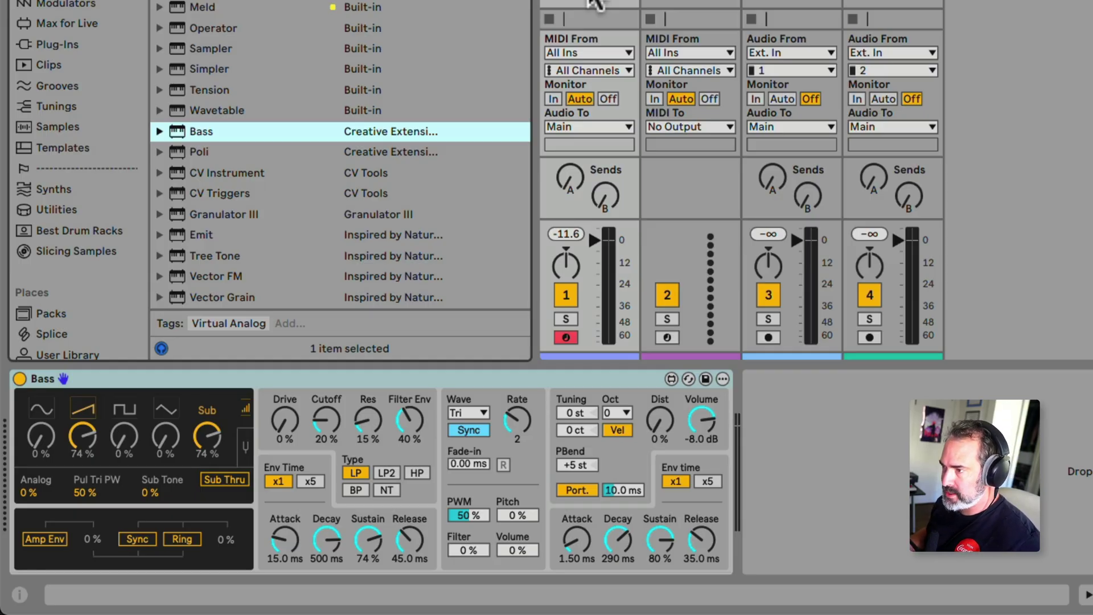
Step: Search the Max for Live devices for "device randomizer" and add Device Randomizer.adv after the Bass instrument
{"action": "scroll", "coordinate": [79, 72], "scroll_direction": "down", "scroll_amount": 5}
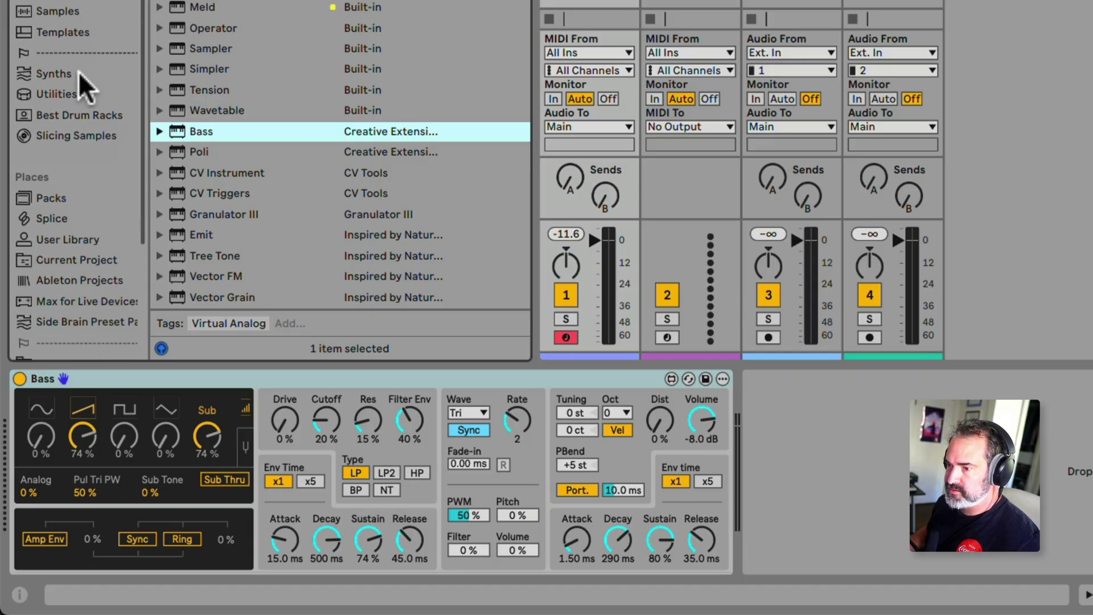
{"action": "left_click", "coordinate": [51, 132]}
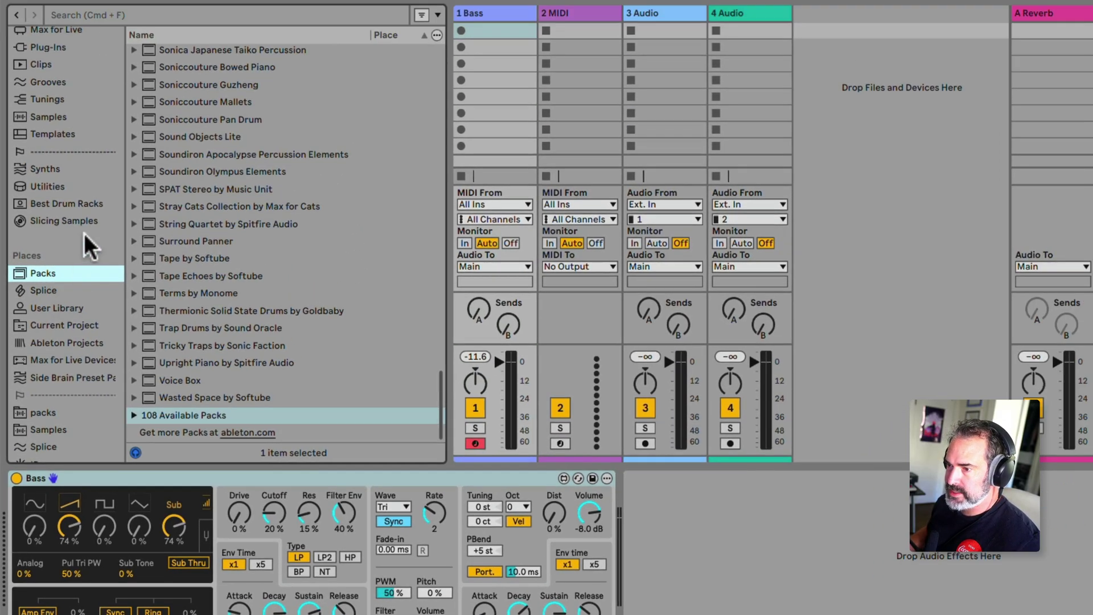
{"action": "scroll", "coordinate": [66, 106], "scroll_direction": "up", "scroll_amount": 3}
{"action": "left_click", "coordinate": [66, 104]}
{"action": "left_click", "coordinate": [125, 12]}
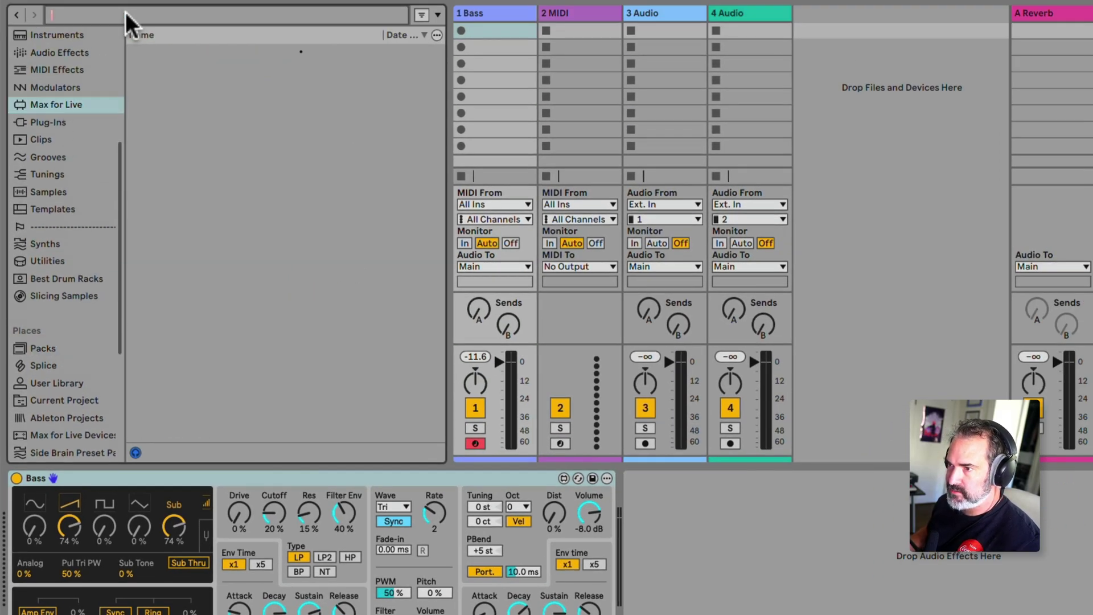
{"action": "type", "text": "device ra"}
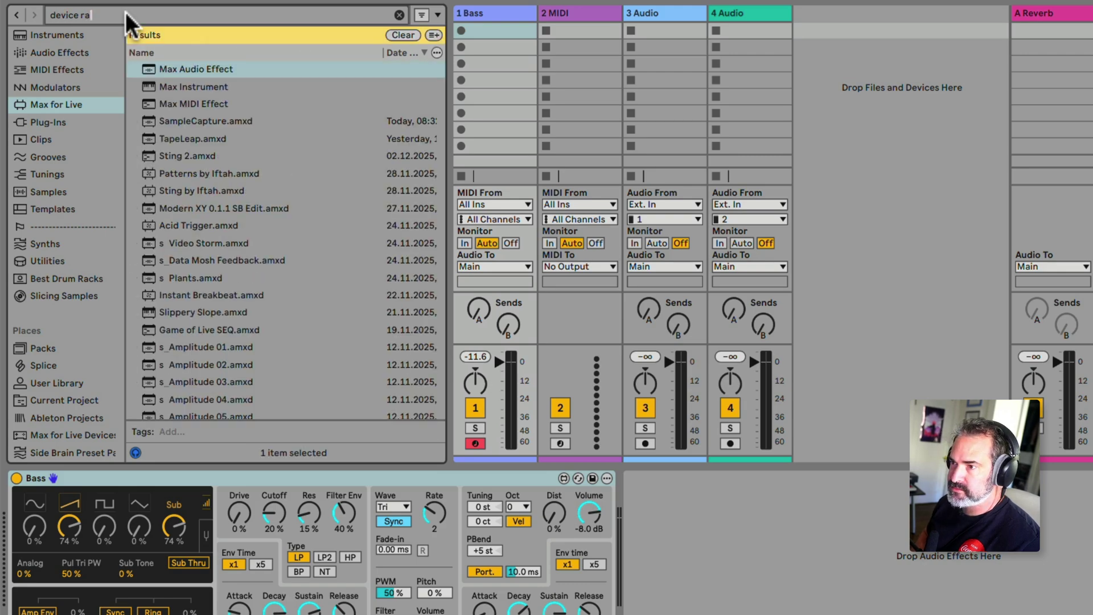
{"action": "type", "text": "ndomizer"}
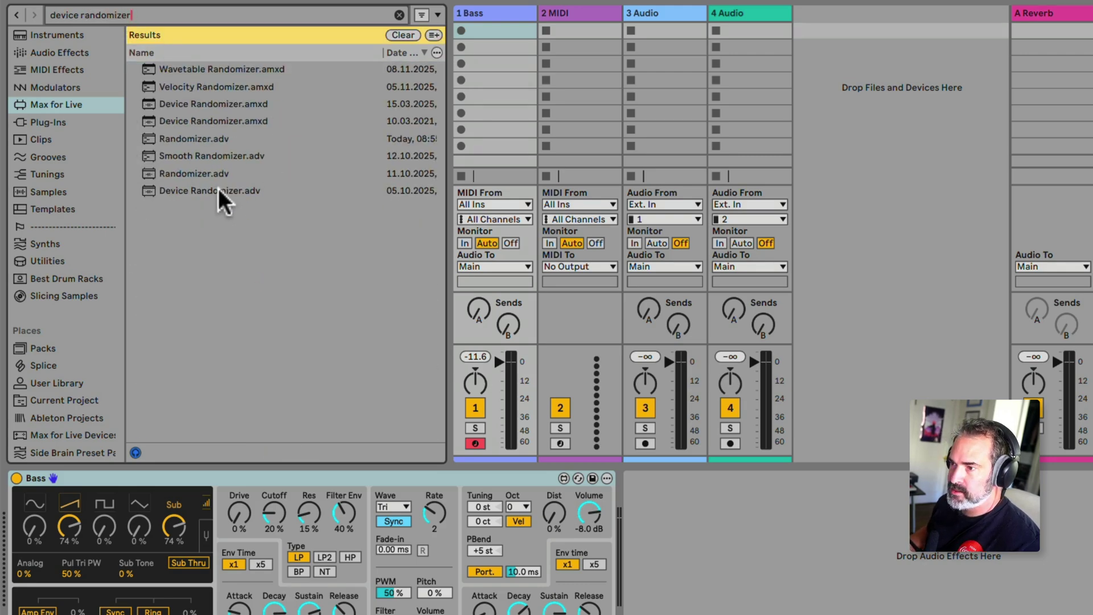
{"action": "double_click", "coordinate": [218, 190]}
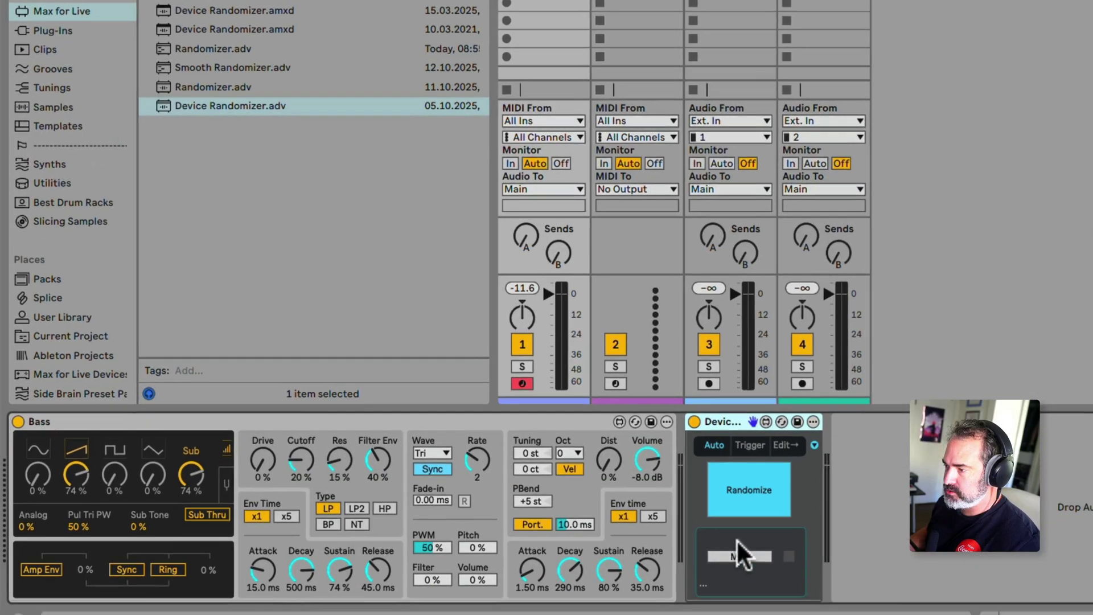
Step: Map the Device Randomizer to the Bass instrument and set it to Trigger mode
{"action": "left_click", "coordinate": [673, 600]}
{"action": "left_click", "coordinate": [495, 383]}
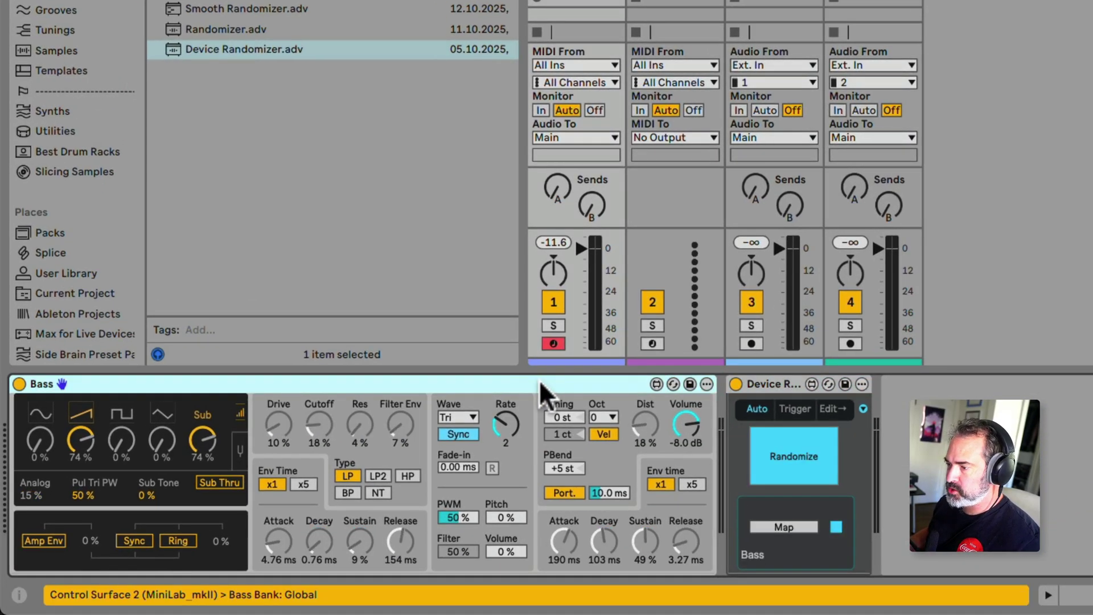
{"action": "left_click", "coordinate": [788, 409]}
{"action": "left_click", "coordinate": [788, 409]}
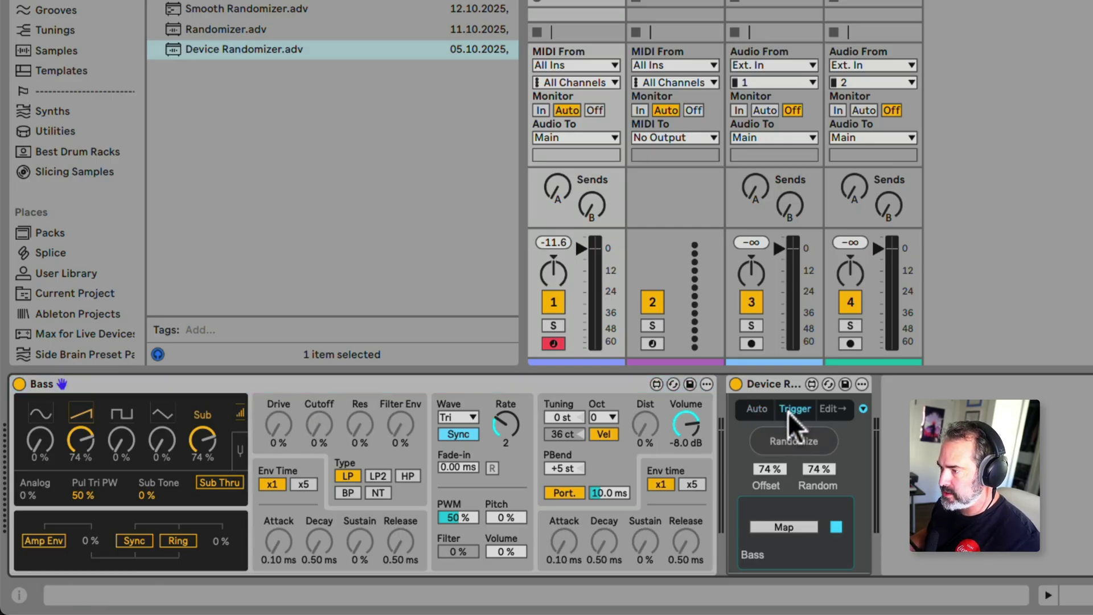
Step: Trigger Randomize repeatedly in the Device Randomizer to generate new random settings for the Bass parameters
{"action": "left_click", "coordinate": [787, 442]}
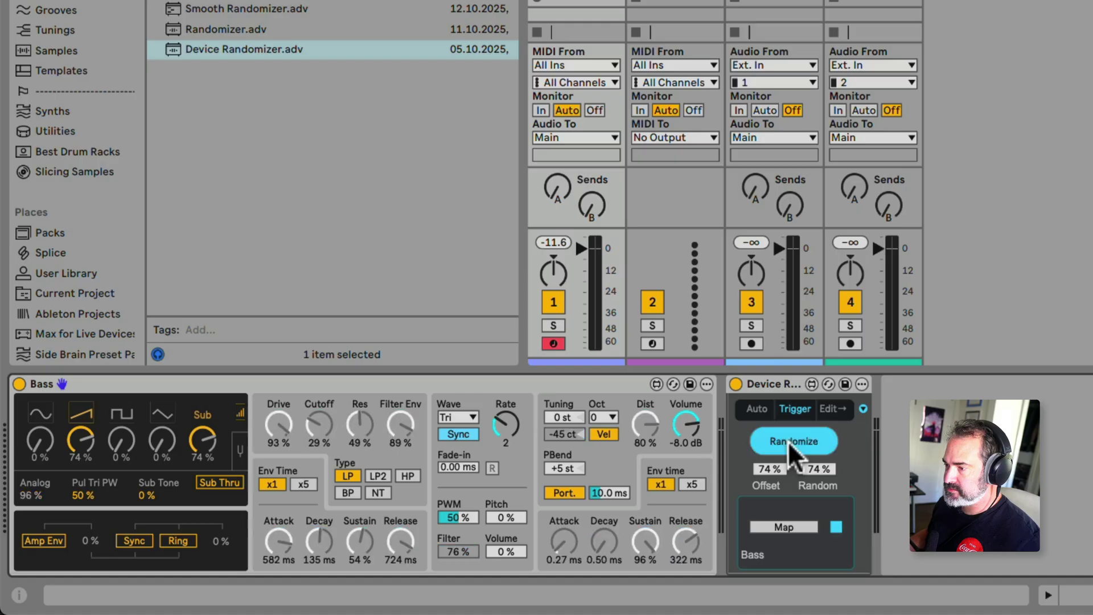
{"action": "left_click", "coordinate": [788, 441]}
{"action": "left_click", "coordinate": [787, 442]}
{"action": "left_click", "coordinate": [788, 441]}
{"action": "left_click", "coordinate": [787, 441]}
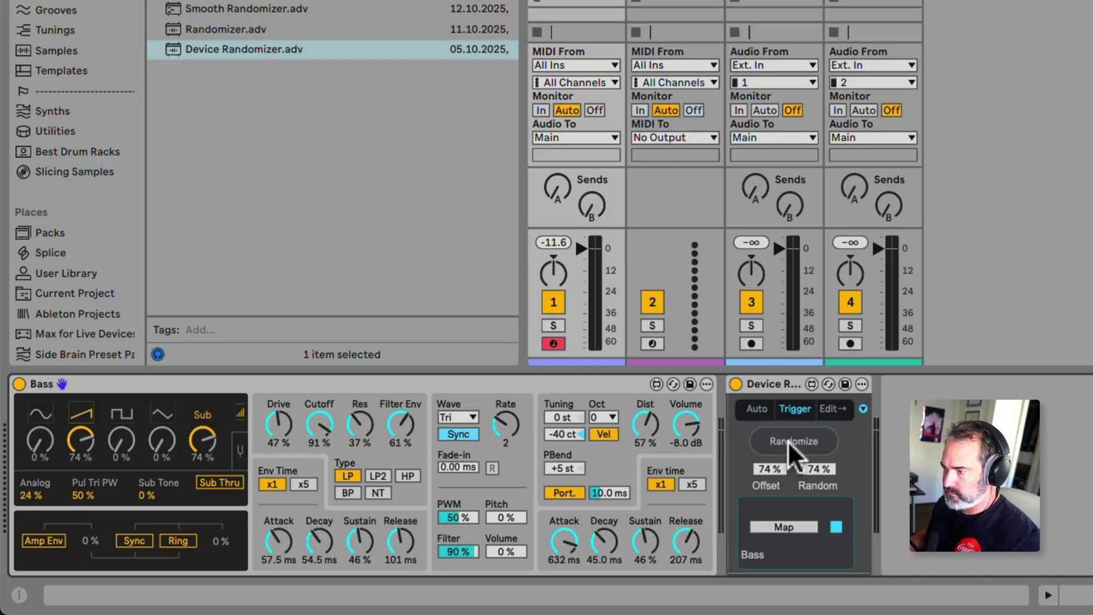
{"action": "left_click", "coordinate": [787, 442]}
{"action": "left_click", "coordinate": [787, 442]}
{"action": "left_click", "coordinate": [787, 442]}
{"action": "left_click", "coordinate": [788, 441]}
{"action": "left_click", "coordinate": [788, 441]}
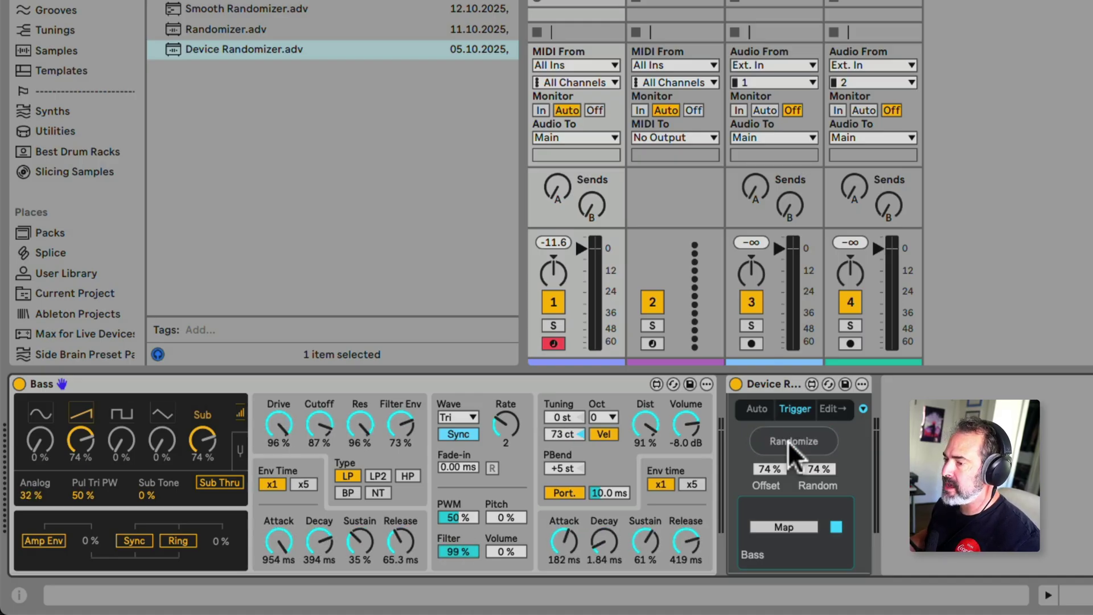
{"action": "left_click", "coordinate": [788, 441]}
{"action": "left_click", "coordinate": [787, 442]}
{"action": "left_click", "coordinate": [788, 441]}
{"action": "left_click", "coordinate": [788, 442]}
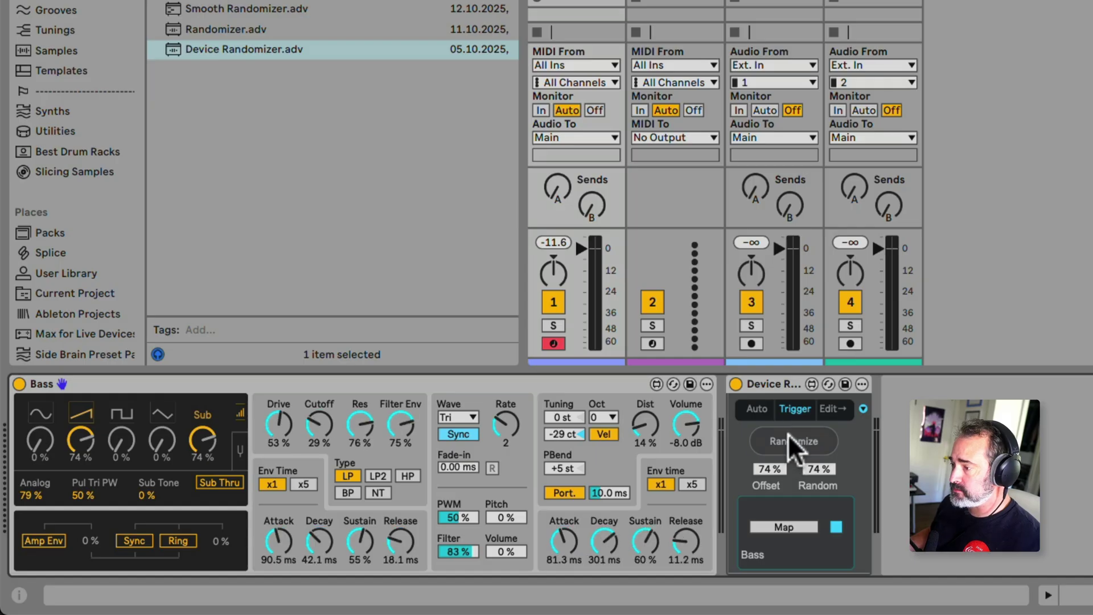
Step: Delete the Device Randomizer from the Bass track and clear the browser search
{"action": "left_click", "coordinate": [782, 387]}
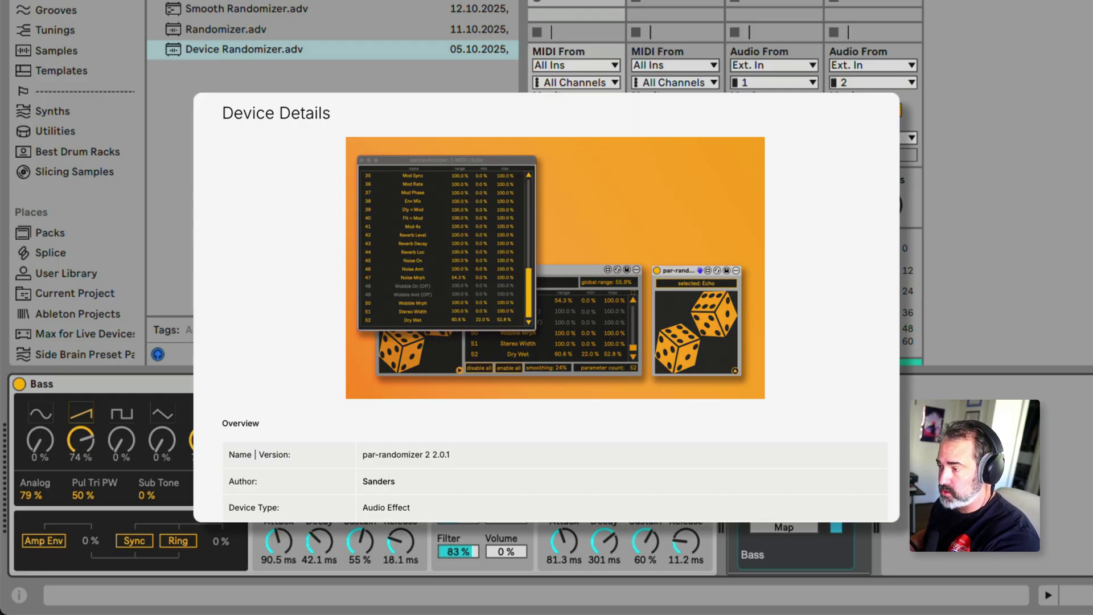
{"action": "key", "text": "Delete"}
{"action": "left_click", "coordinate": [511, 52]}
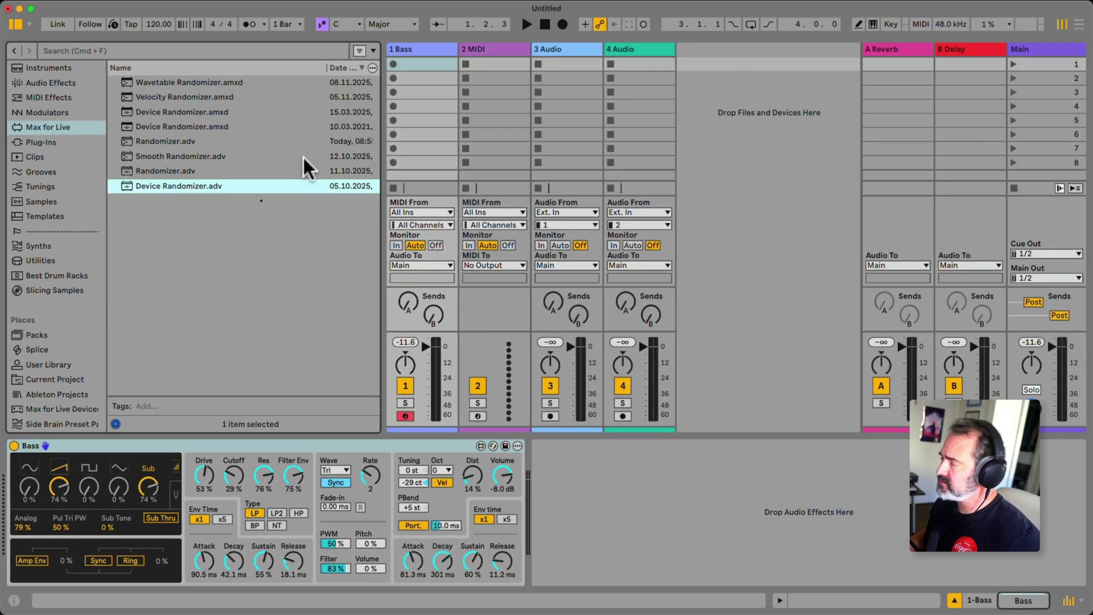
{"action": "key", "text": "Escape"}
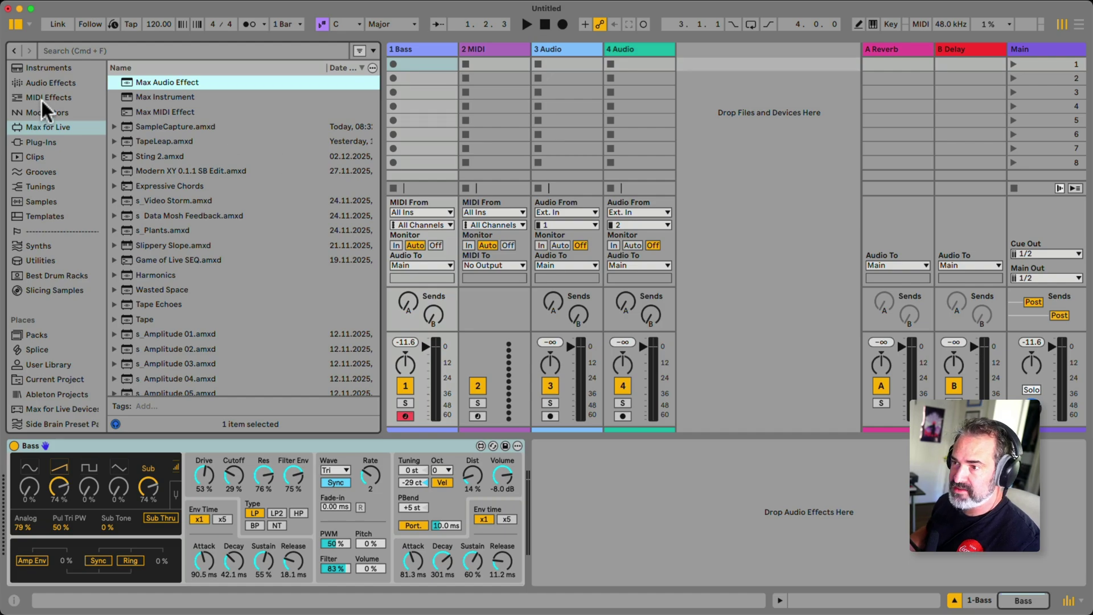
Step: Insert the Expression Control modulator in front of the Bass instrument
{"action": "left_click", "coordinate": [30, 109]}
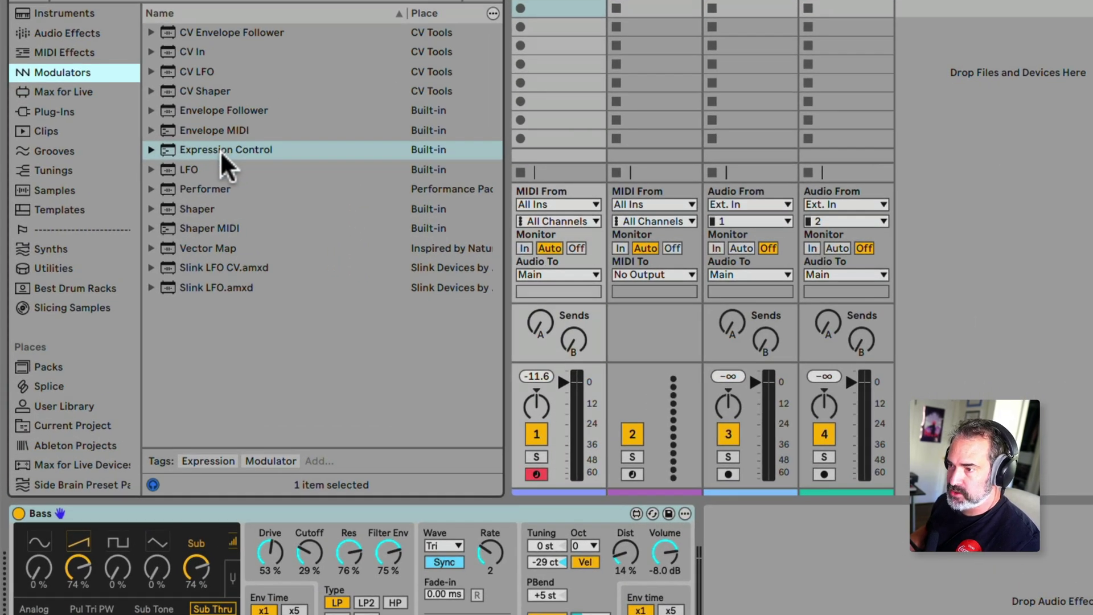
{"action": "left_click", "coordinate": [232, 146]}
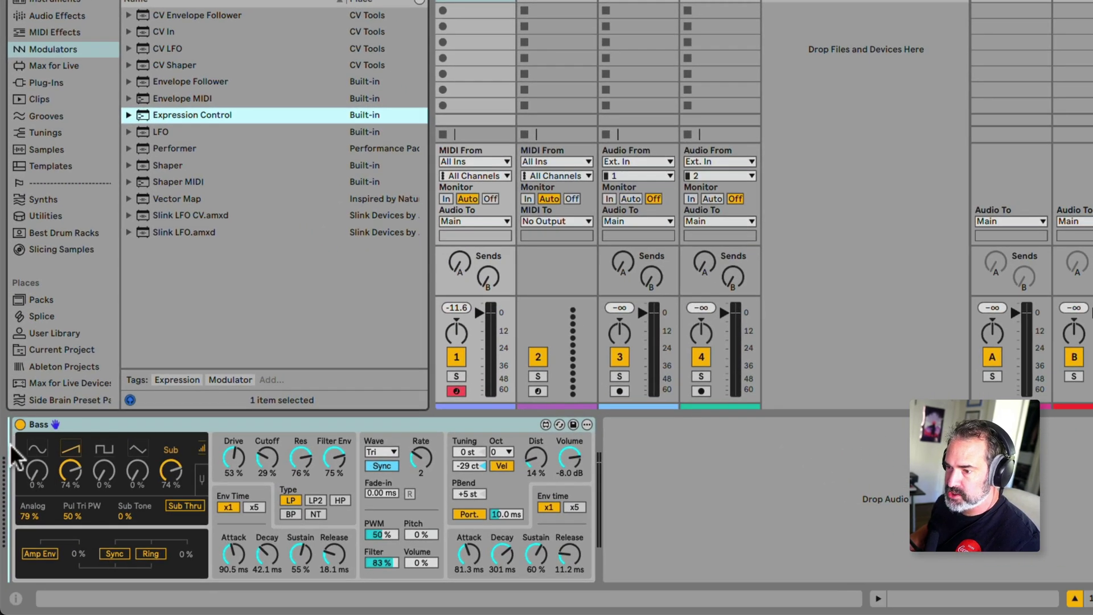
{"action": "left_click_drag", "start_coordinate": [11, 444], "coordinate": [12, 445]}
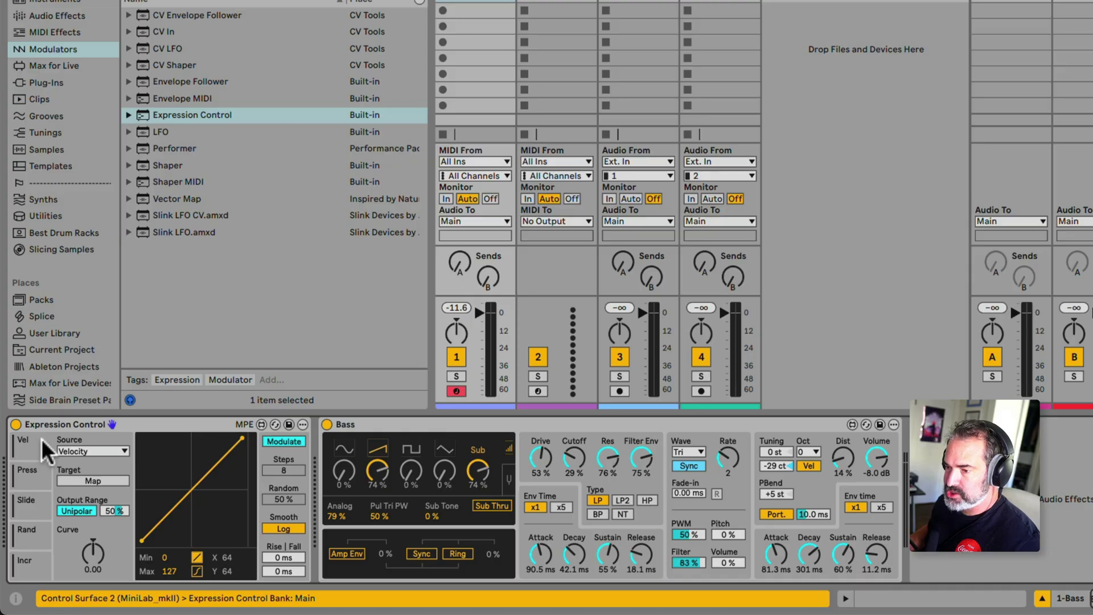
Step: Set Expression Control's first slot to source Random in Remote mode, with output range 0 to 100% and Random at 100%
{"action": "left_click", "coordinate": [91, 451]}
{"action": "left_click", "coordinate": [98, 551]}
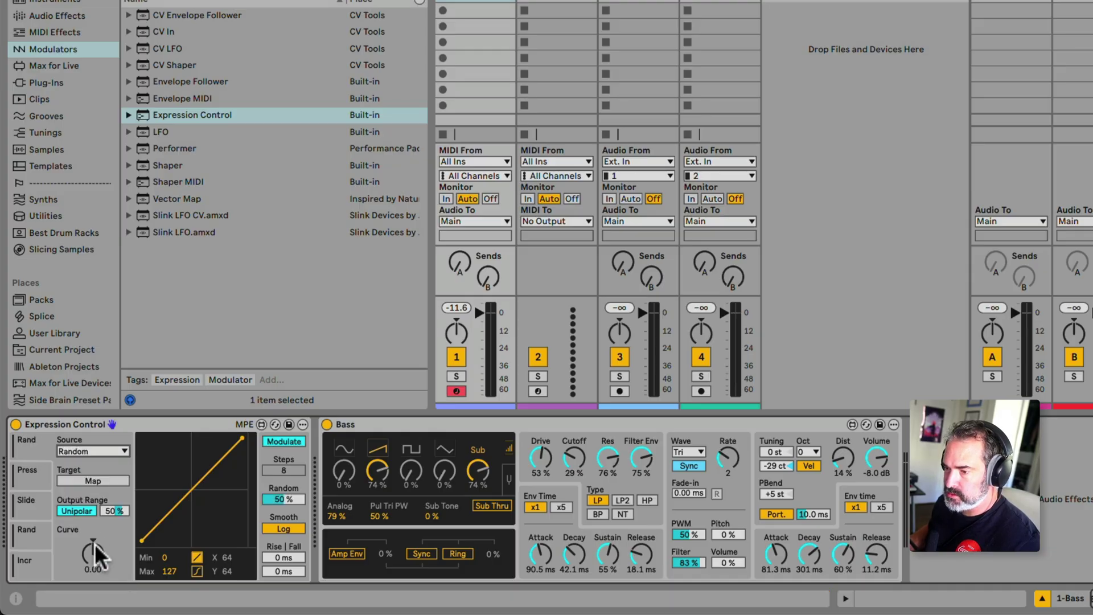
{"action": "left_click", "coordinate": [281, 443]}
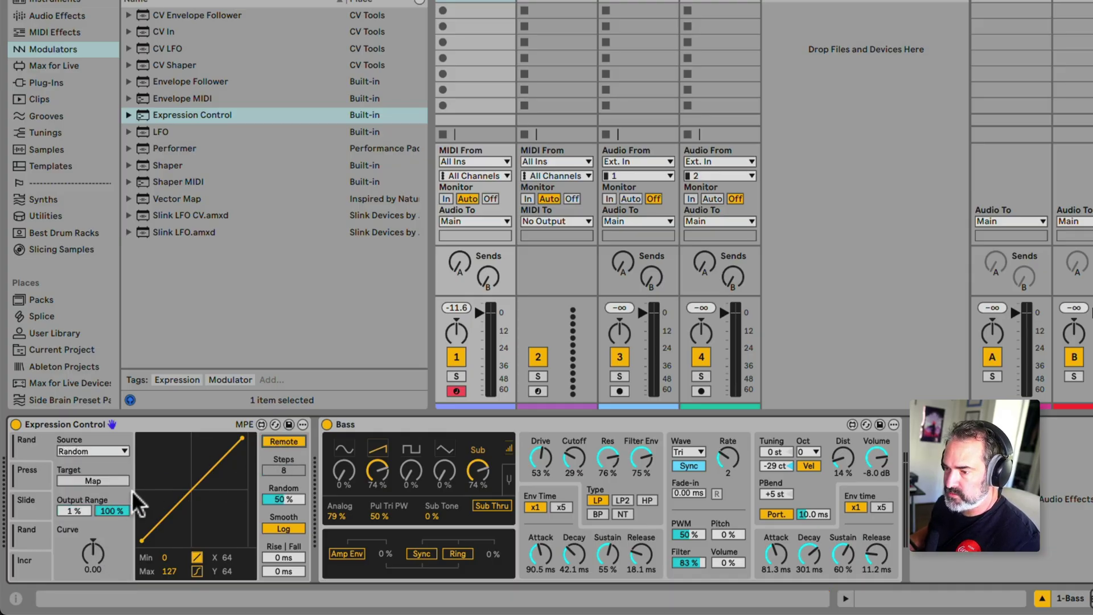
{"action": "left_click", "coordinate": [76, 510]}
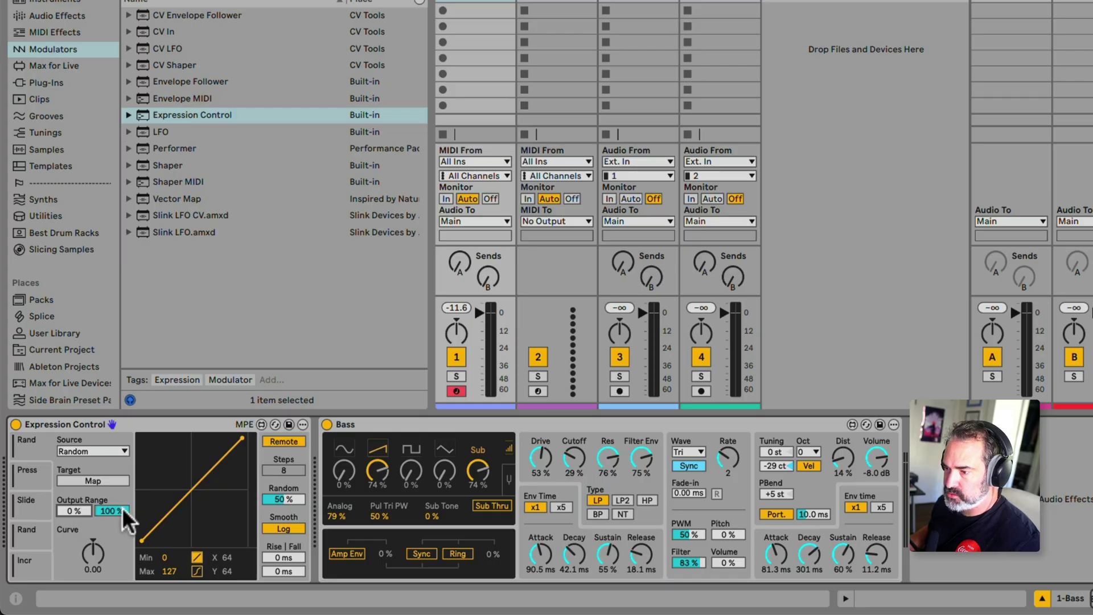
{"action": "left_click_drag", "start_coordinate": [287, 499], "coordinate": [287, 472]}
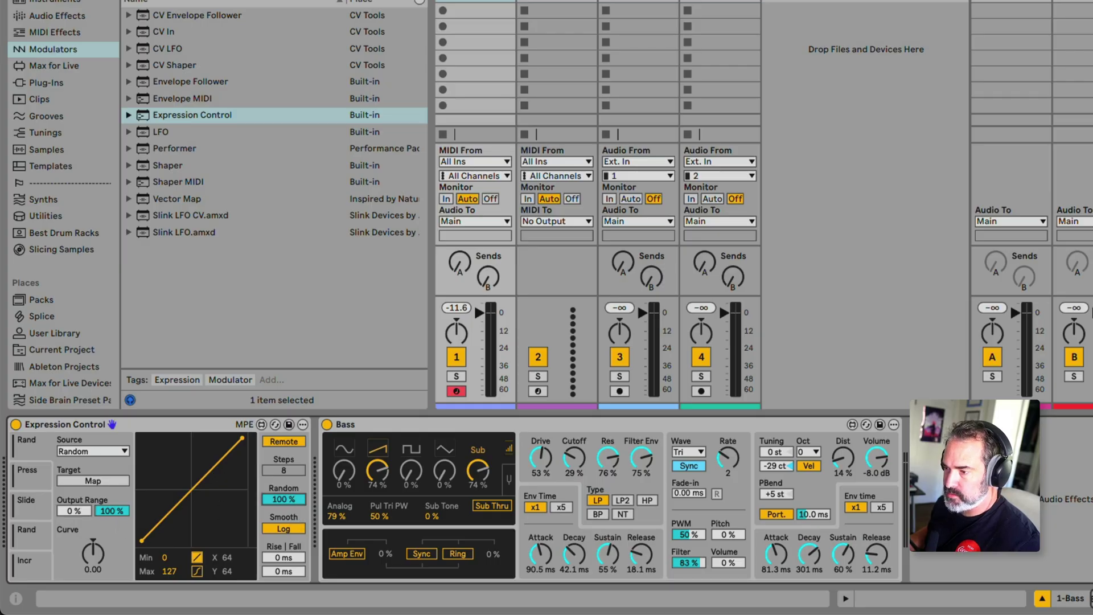
Step: Set Expression Control's second slot to source Random in Remote mode, with output range 0 to 100% and Random at 100%
{"action": "left_click", "coordinate": [44, 483]}
{"action": "left_click", "coordinate": [91, 451]}
{"action": "left_click", "coordinate": [85, 551]}
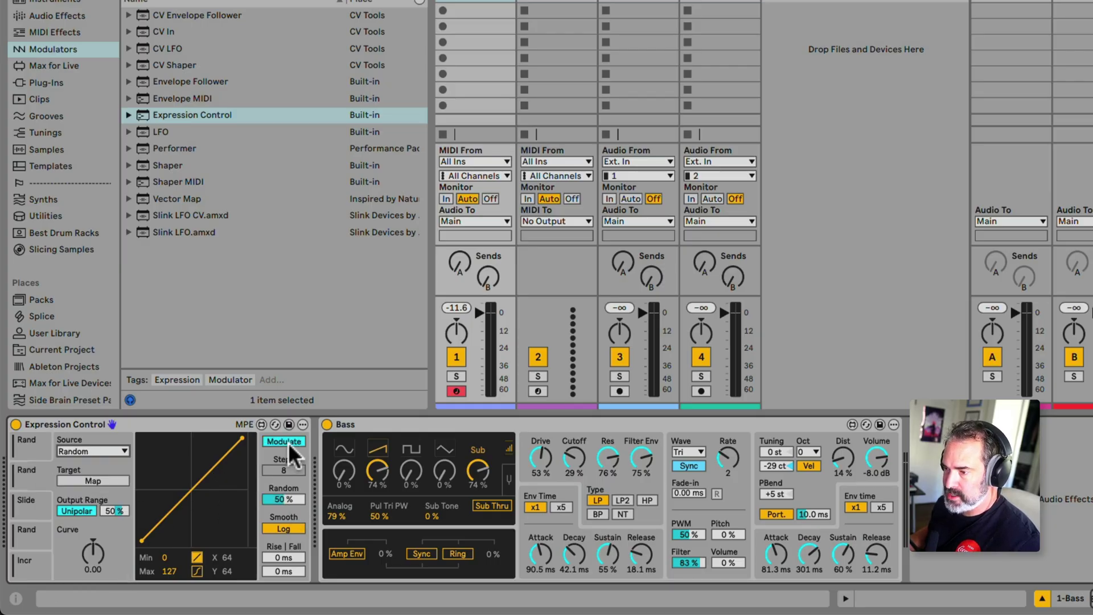
{"action": "left_click", "coordinate": [283, 442]}
{"action": "left_click_drag", "start_coordinate": [88, 507], "coordinate": [88, 521]}
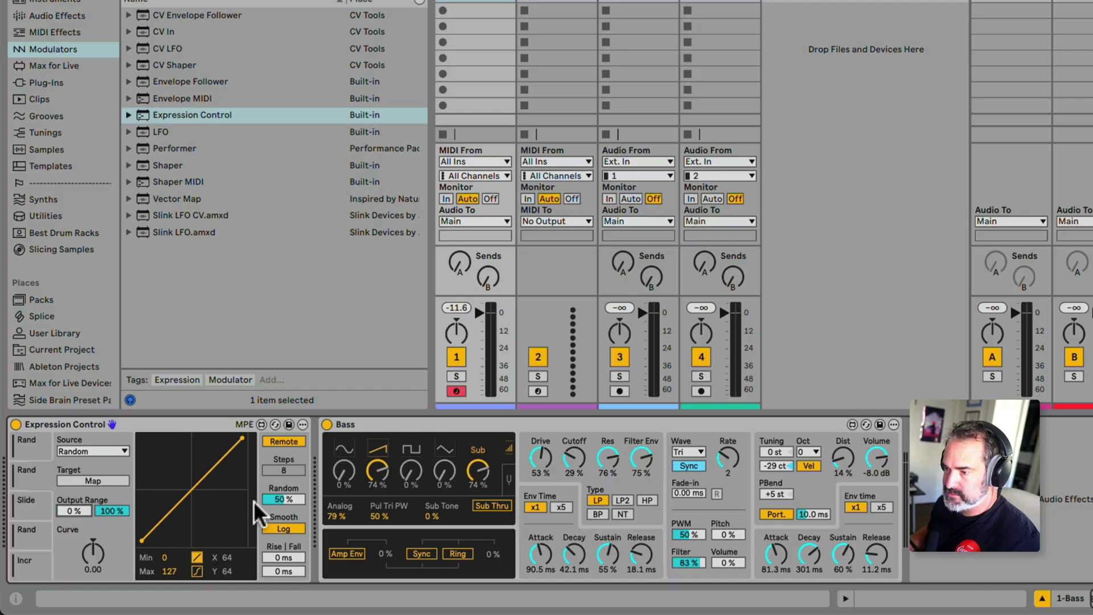
{"action": "left_click_drag", "start_coordinate": [289, 499], "coordinate": [289, 472]}
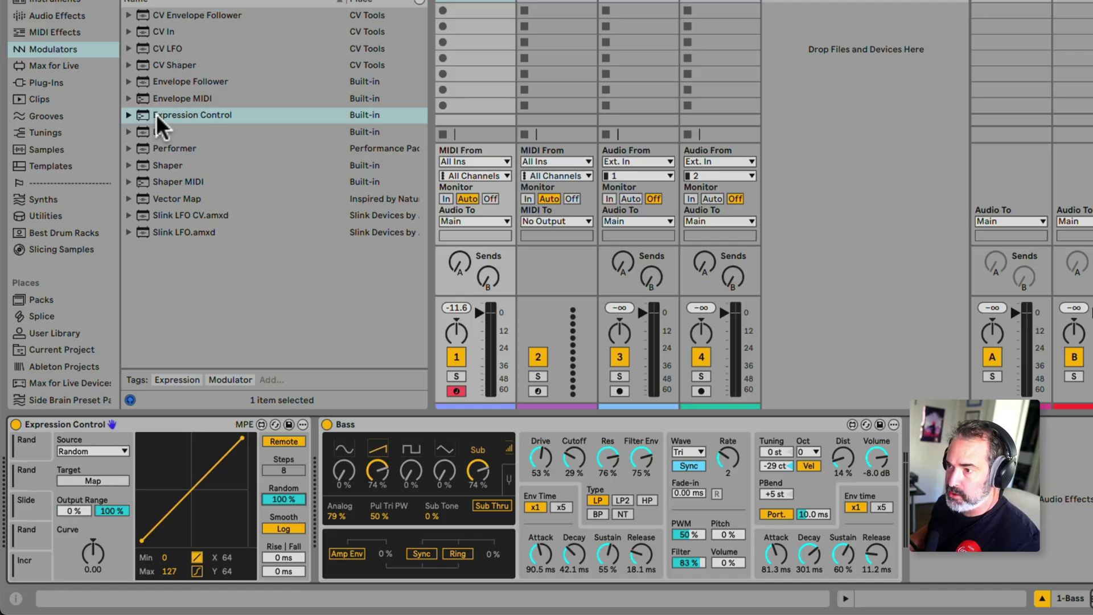
Step: Replace the Expression Control in front of Bass with its saved Randomizer.adv preset
{"action": "left_click", "coordinate": [129, 114]}
{"action": "left_click_drag", "start_coordinate": [171, 131], "coordinate": [324, 447]}
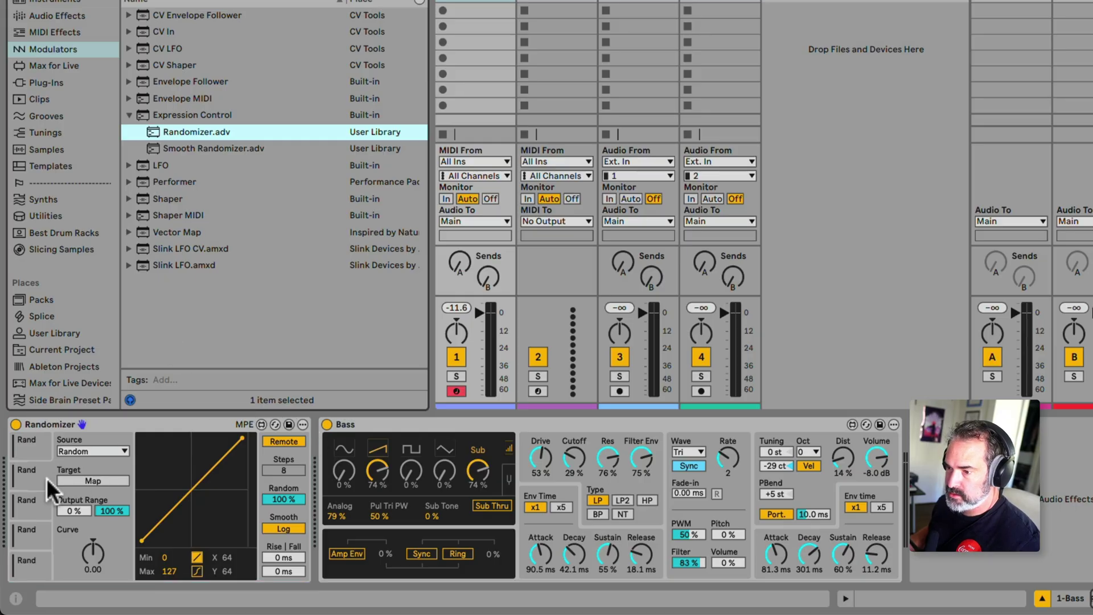
{"action": "left_click", "coordinate": [40, 504]}
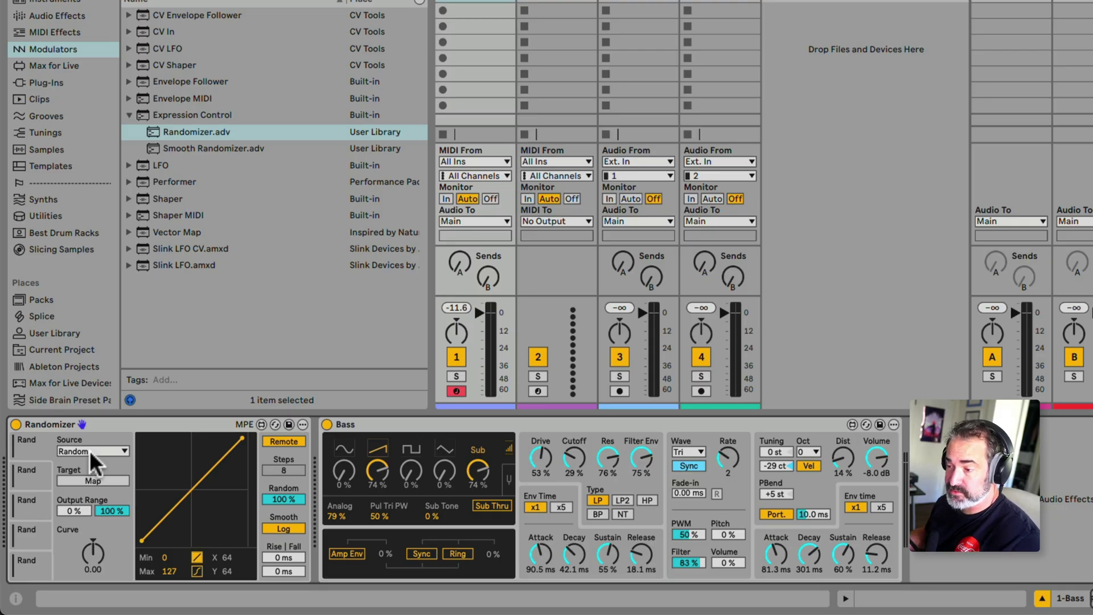
Step: Map the Randomizer's five slots to Bass's sine, saw, pulse, triangle and sub oscillator level knobs
{"action": "left_click", "coordinate": [92, 480]}
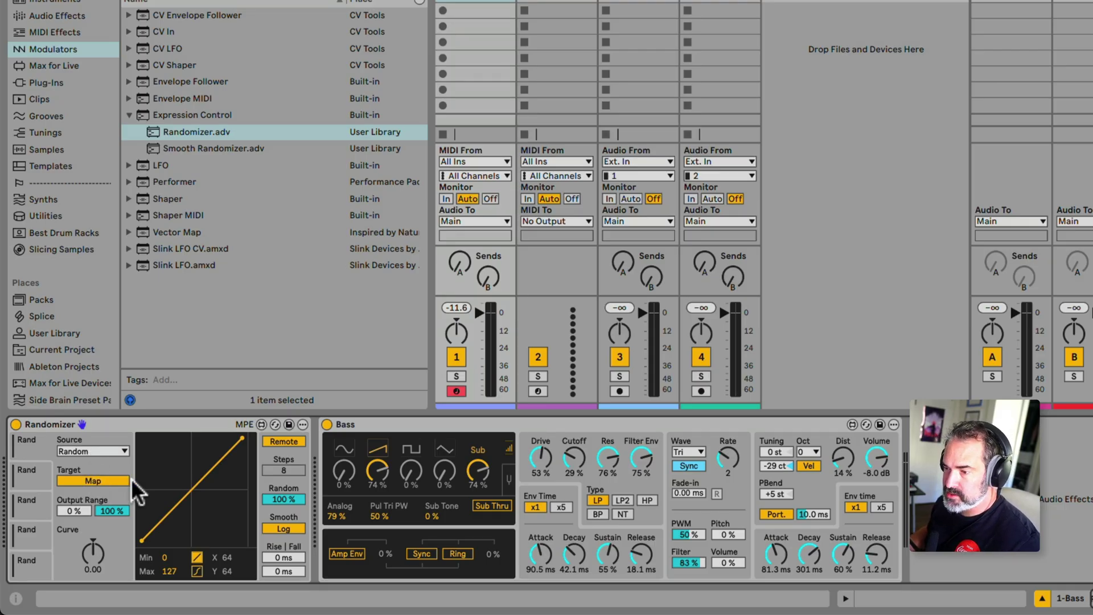
{"action": "left_click", "coordinate": [344, 472]}
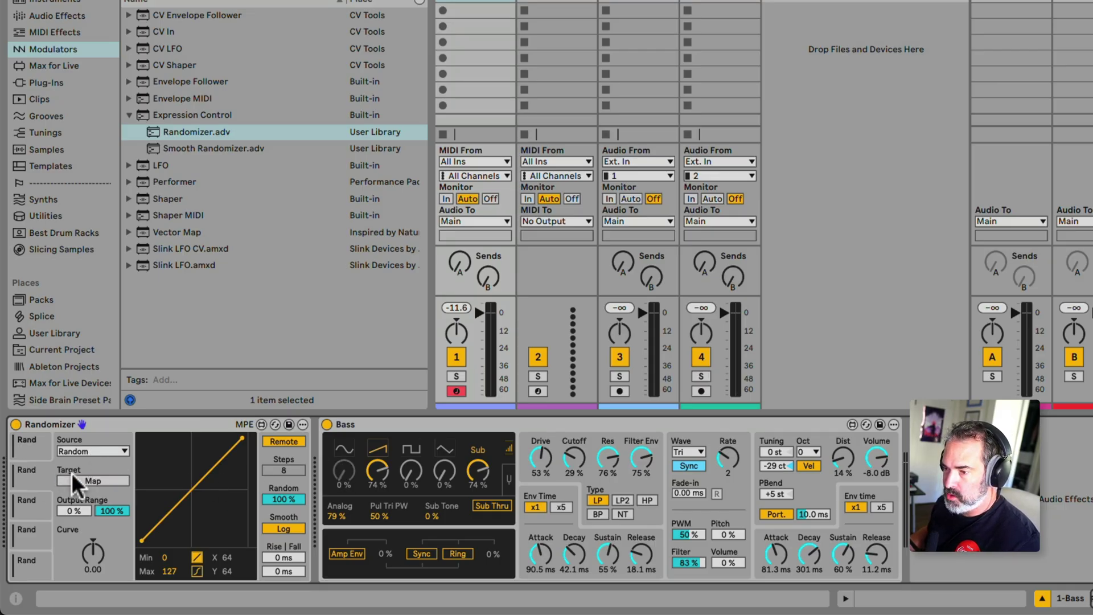
{"action": "left_click", "coordinate": [85, 480]}
{"action": "left_click", "coordinate": [378, 471]}
{"action": "left_click", "coordinate": [87, 480]}
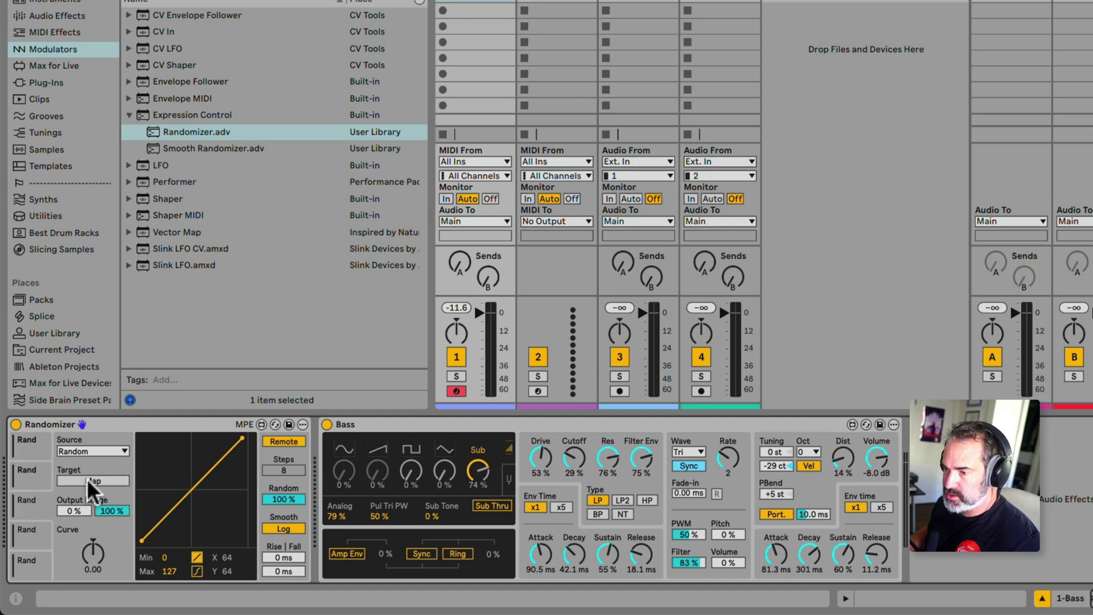
{"action": "left_click", "coordinate": [410, 472]}
{"action": "left_click", "coordinate": [87, 480]}
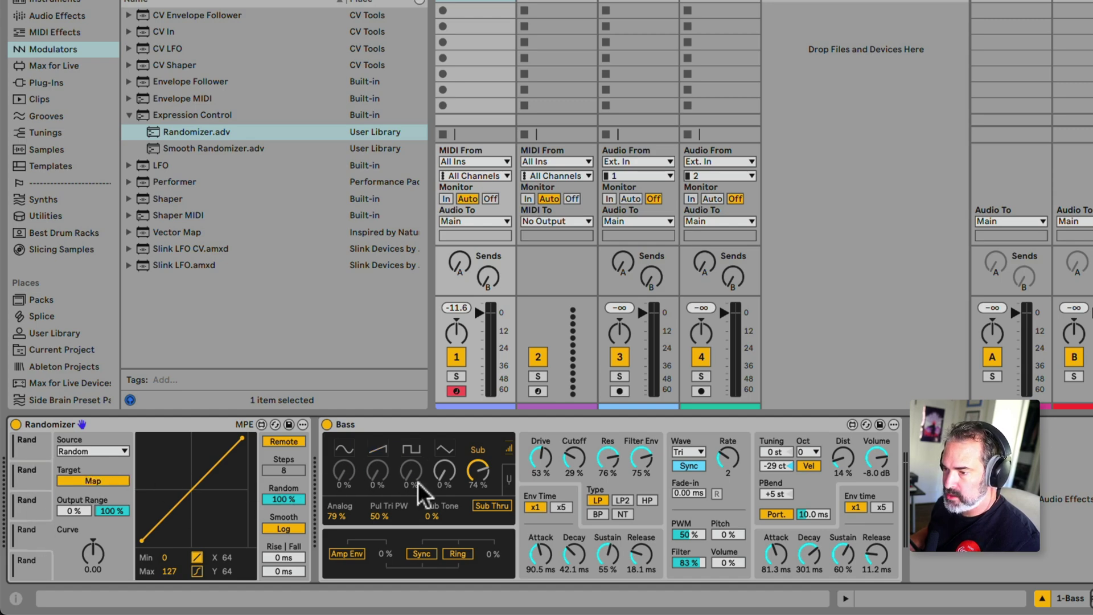
{"action": "left_click", "coordinate": [444, 471]}
{"action": "left_click", "coordinate": [86, 480]}
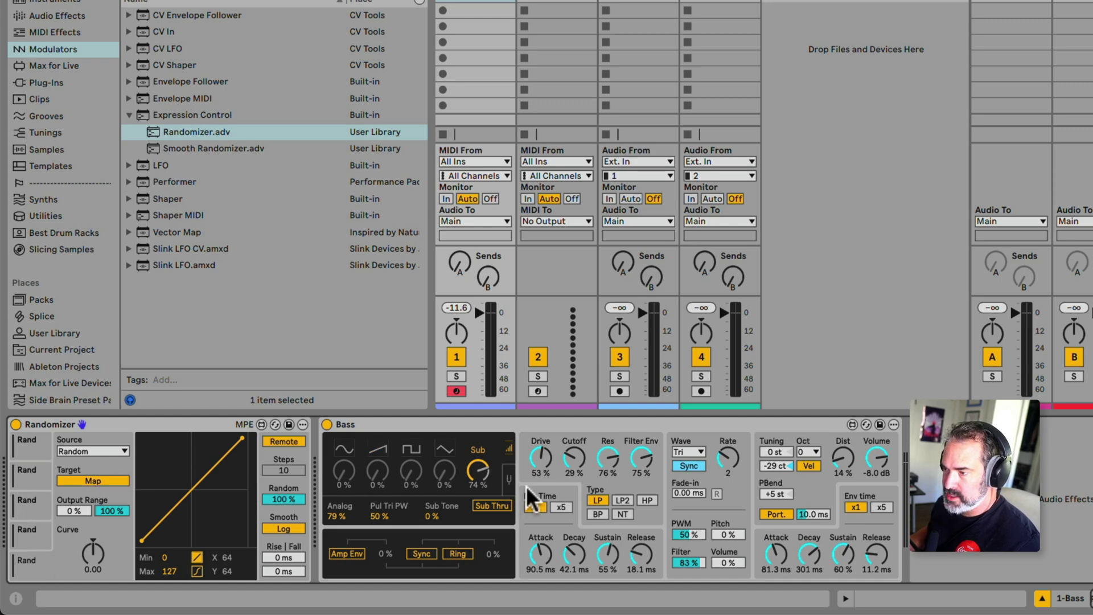
{"action": "left_click", "coordinate": [478, 470]}
Step: Add a second Randomizer in front of Bass and map its slots to oscillator parameters, starting with Analog and Pulse Width
{"action": "left_click", "coordinate": [143, 425]}
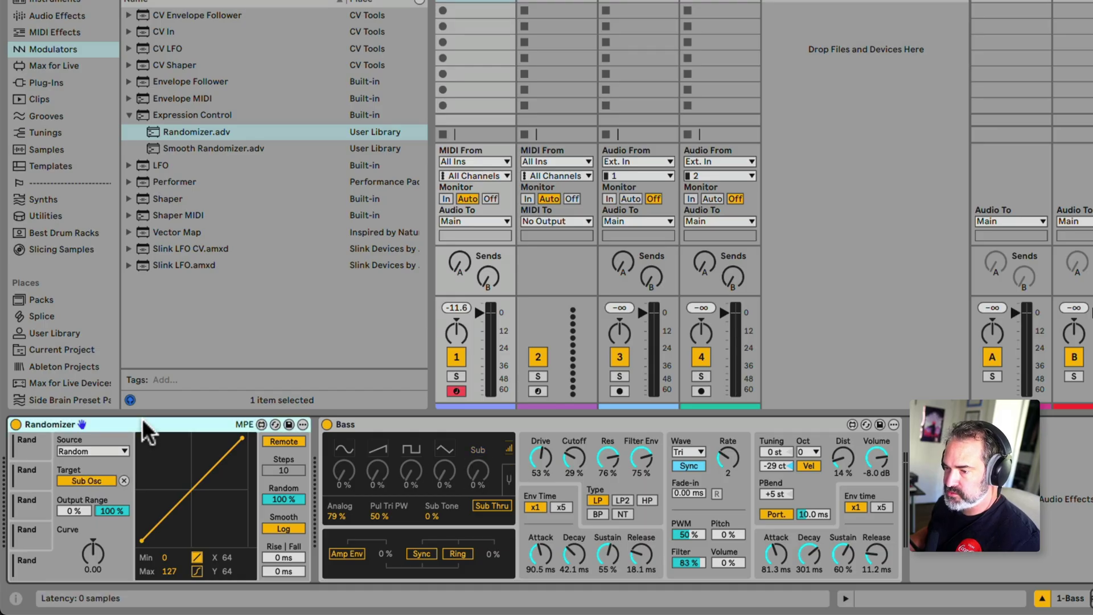
{"action": "key", "text": "ctrl+d"}
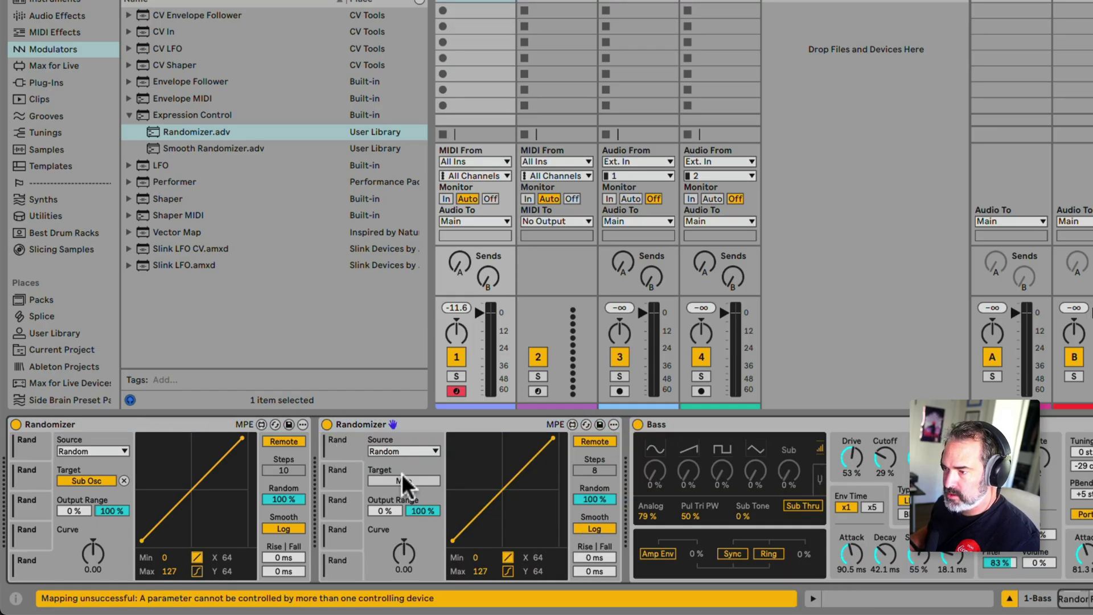
{"action": "left_click", "coordinate": [416, 481]}
{"action": "left_click", "coordinate": [647, 516]}
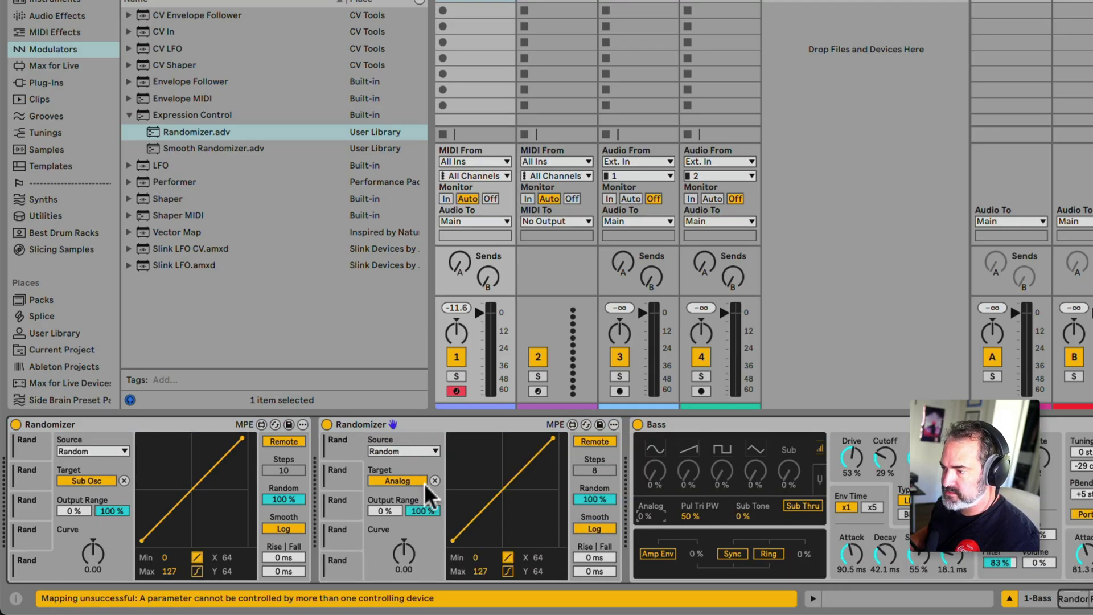
{"action": "left_click", "coordinate": [397, 481]}
{"action": "left_click", "coordinate": [689, 516]}
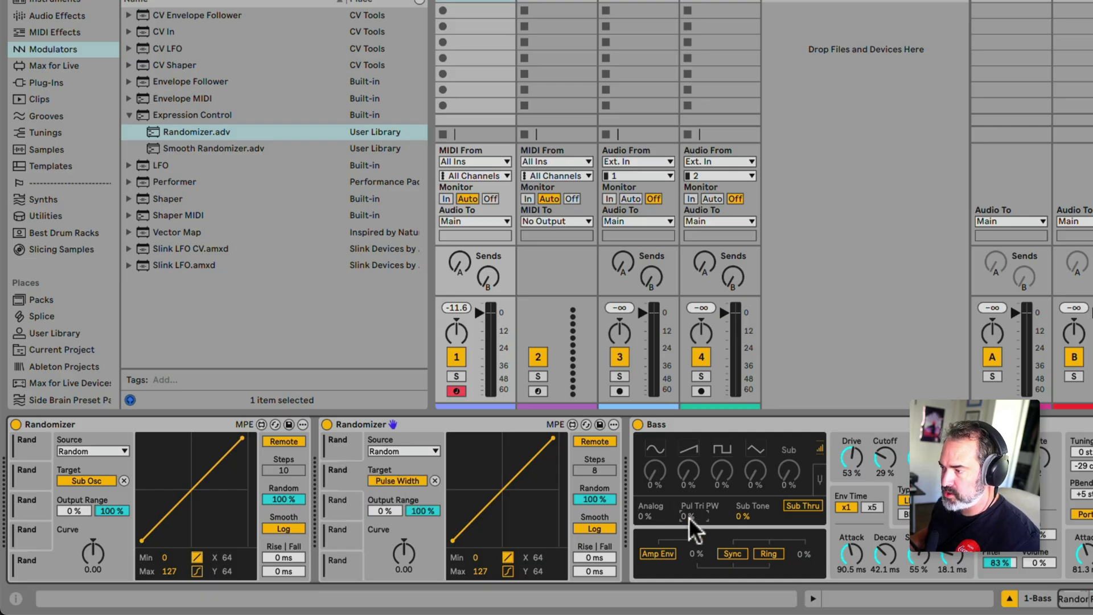
{"action": "left_click", "coordinate": [397, 481]}
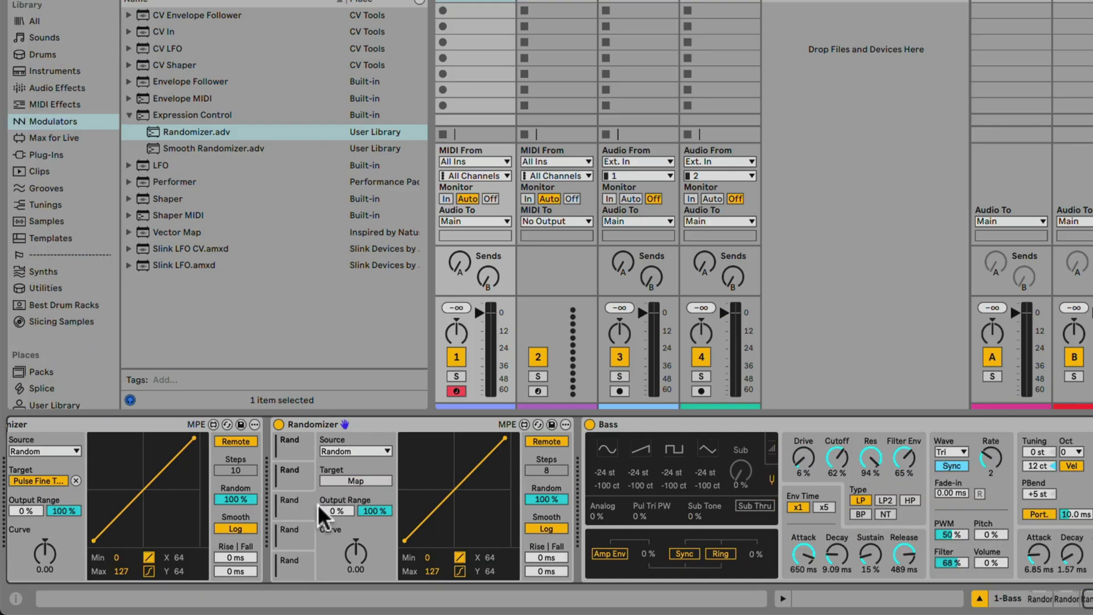
Step: Map further Randomizer copies to Bass's Sync and Ring controls and its filter Drive, Cutoff, Res and Filter Env knobs
{"action": "left_click", "coordinate": [694, 559]}
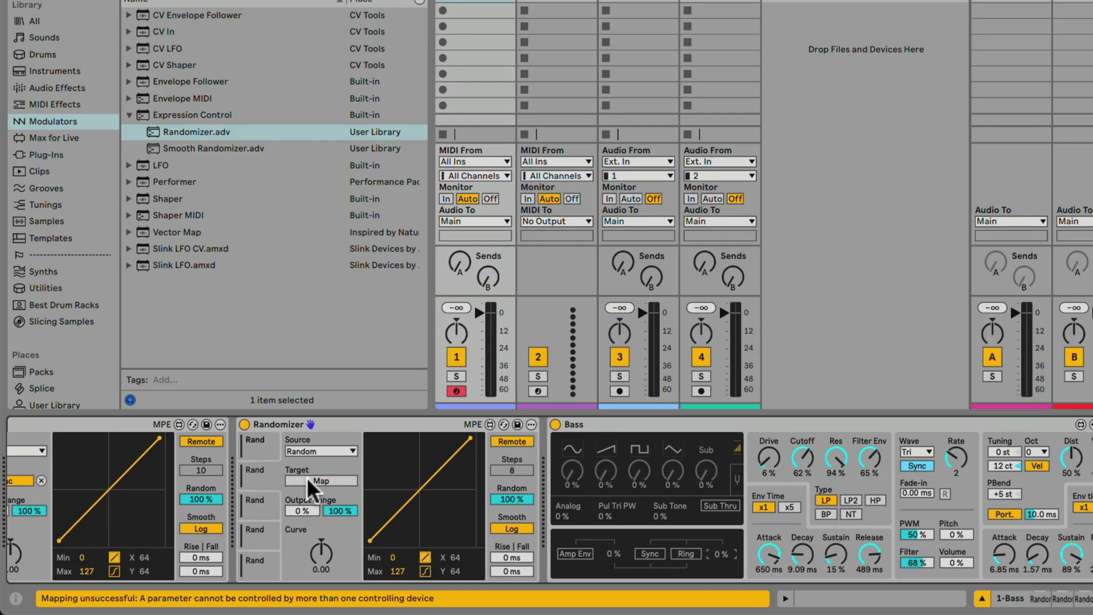
{"action": "left_click", "coordinate": [308, 481]}
{"action": "left_click", "coordinate": [833, 455]}
{"action": "key", "text": "super+d"}
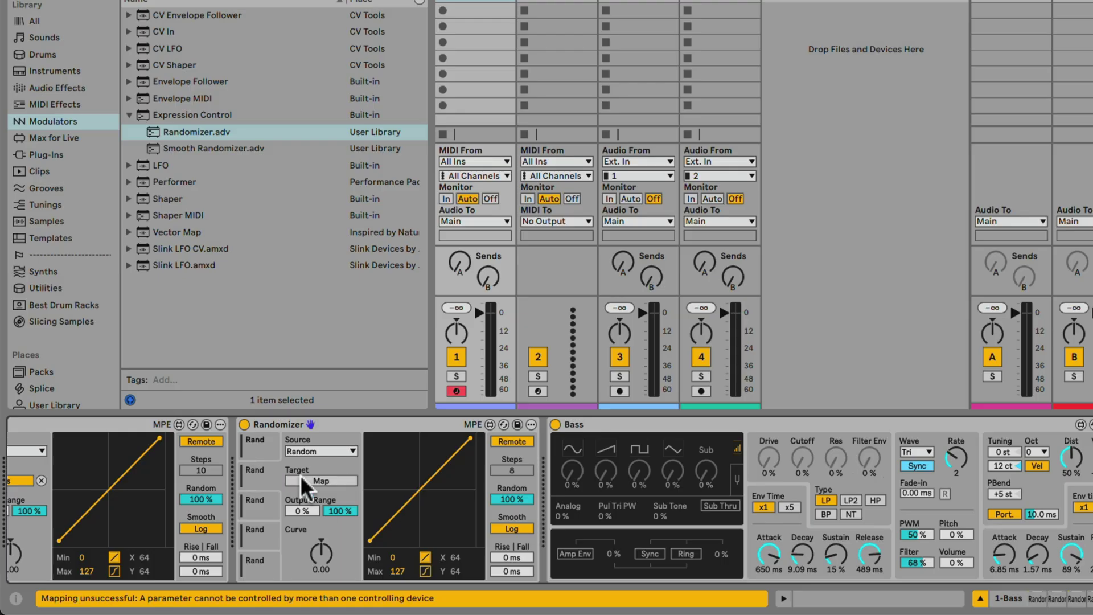
Step: Map more Randomizer copies to Bass's filter envelope Attack, Decay, Sustain and Release and to the LFO Rate
{"action": "left_click", "coordinate": [302, 481]}
{"action": "left_click", "coordinate": [801, 553]}
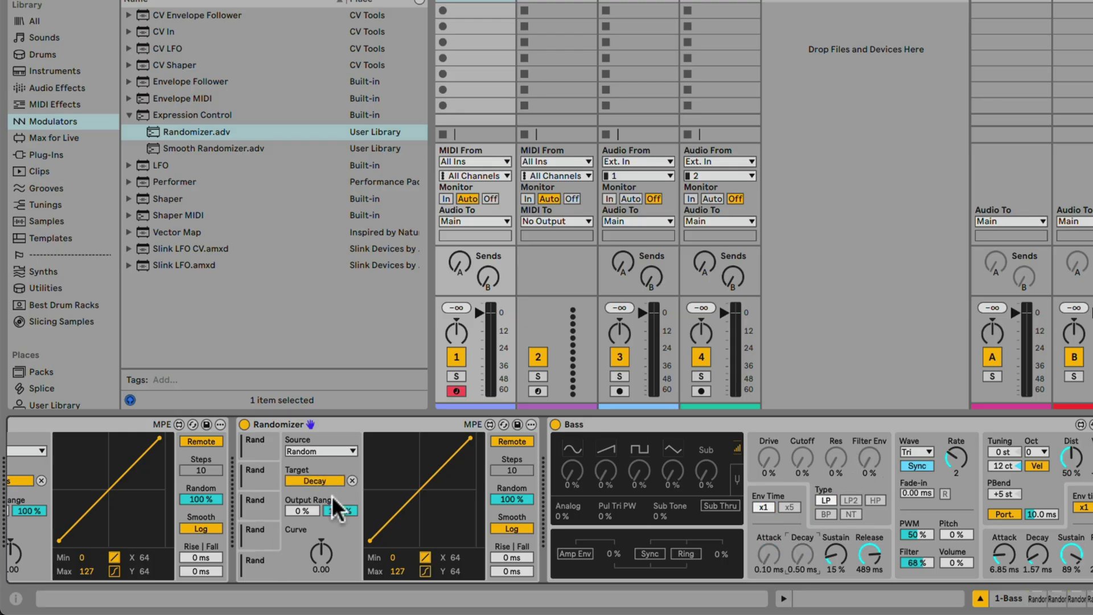
{"action": "key", "text": "super+d"}
{"action": "left_click", "coordinate": [319, 480]}
{"action": "left_click", "coordinate": [915, 454]}
{"action": "key", "text": "super+d"}
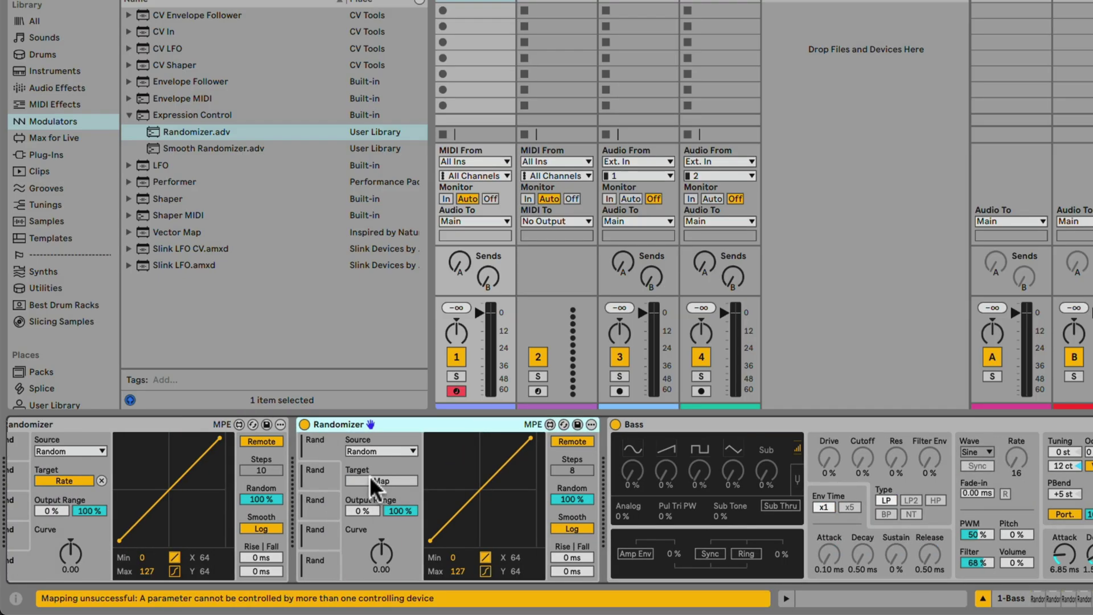
Step: Add Randomizer copies and map them to Bass's LFO modulation amounts, including PWM, Pitch and Filter
{"action": "left_click", "coordinate": [372, 479]}
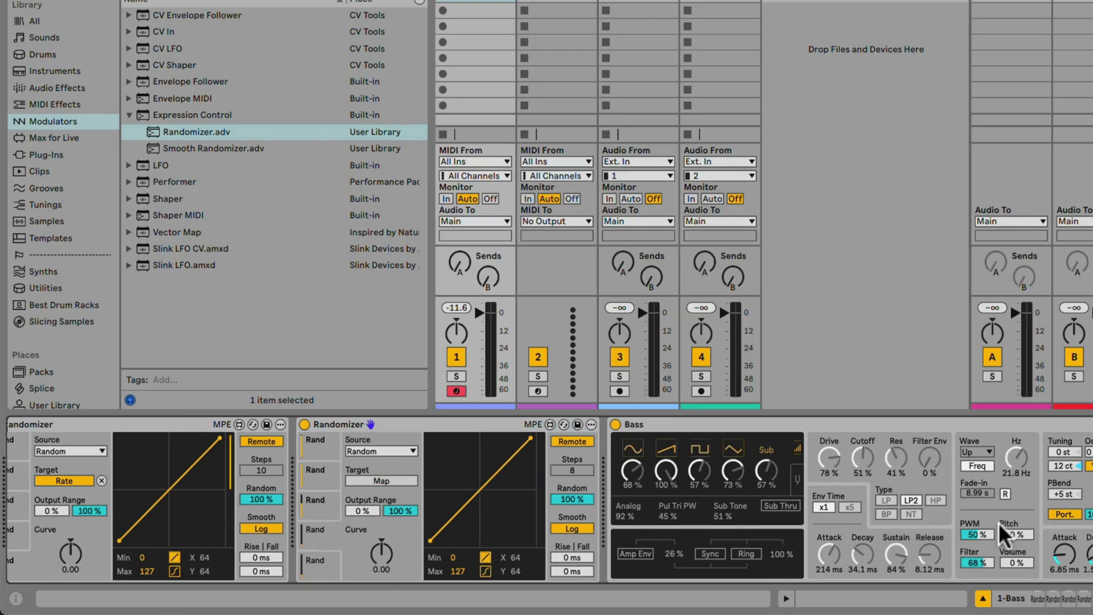
{"action": "left_click", "coordinate": [1003, 533]}
{"action": "key", "text": "super+d"}
{"action": "left_click", "coordinate": [1007, 466]}
{"action": "key", "text": "super+d"}
Step: Map the remaining Randomizer slots to Bass's tuning, glide, Dist and amp envelope controls, leaving Volume unmapped
{"action": "left_click", "coordinate": [310, 482]}
{"action": "left_click", "coordinate": [1040, 514]}
{"action": "key", "text": "super+d"}
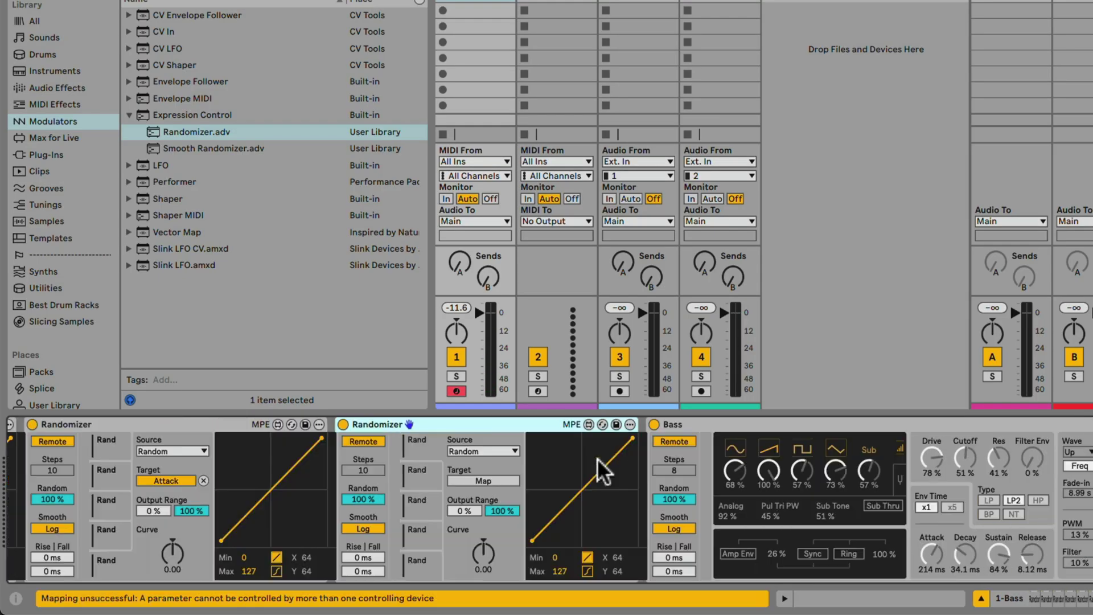
{"action": "left_click", "coordinate": [321, 481]}
{"action": "left_click", "coordinate": [1070, 458]}
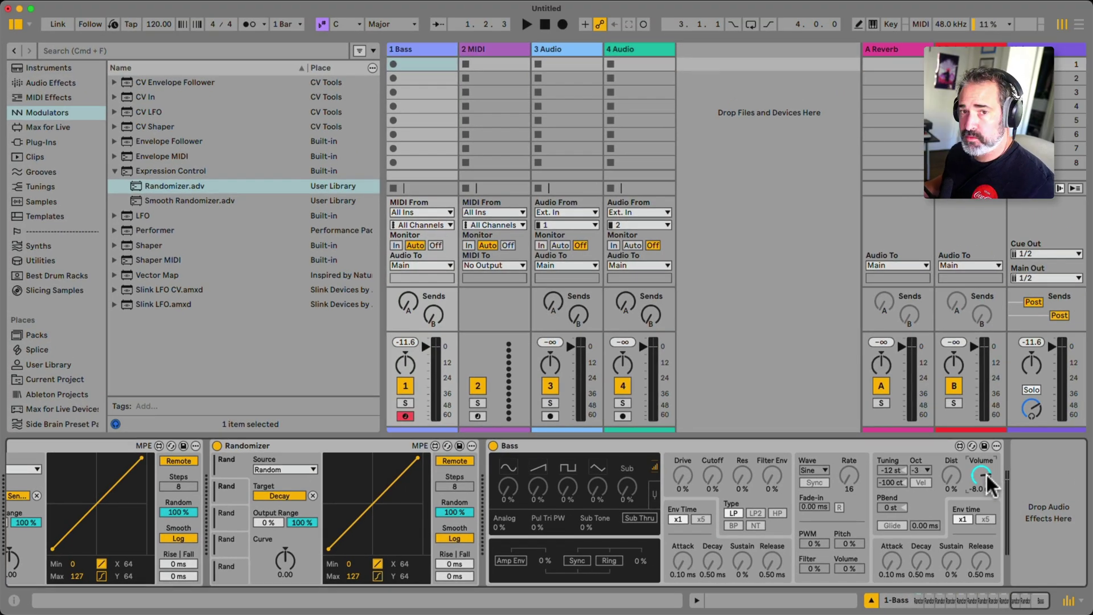
Step: Insert a Limiter audio effect after Bass and set its Threshold to -1.4 dB
{"action": "left_click", "coordinate": [814, 444]}
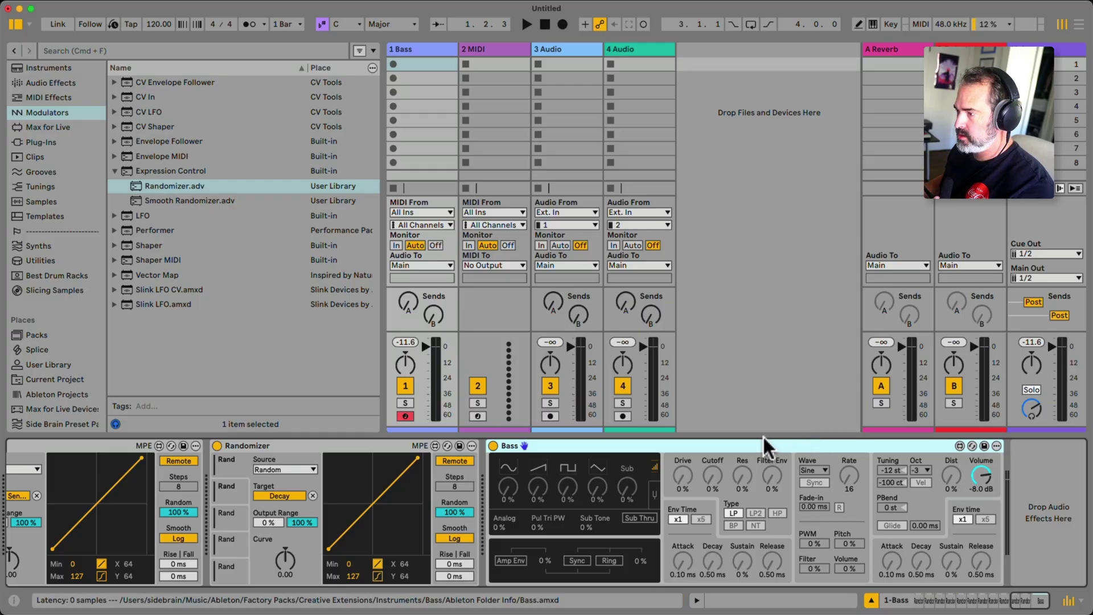
{"action": "scroll", "coordinate": [93, 175], "scroll_direction": "up", "scroll_amount": 3}
{"action": "left_click", "coordinate": [59, 143]}
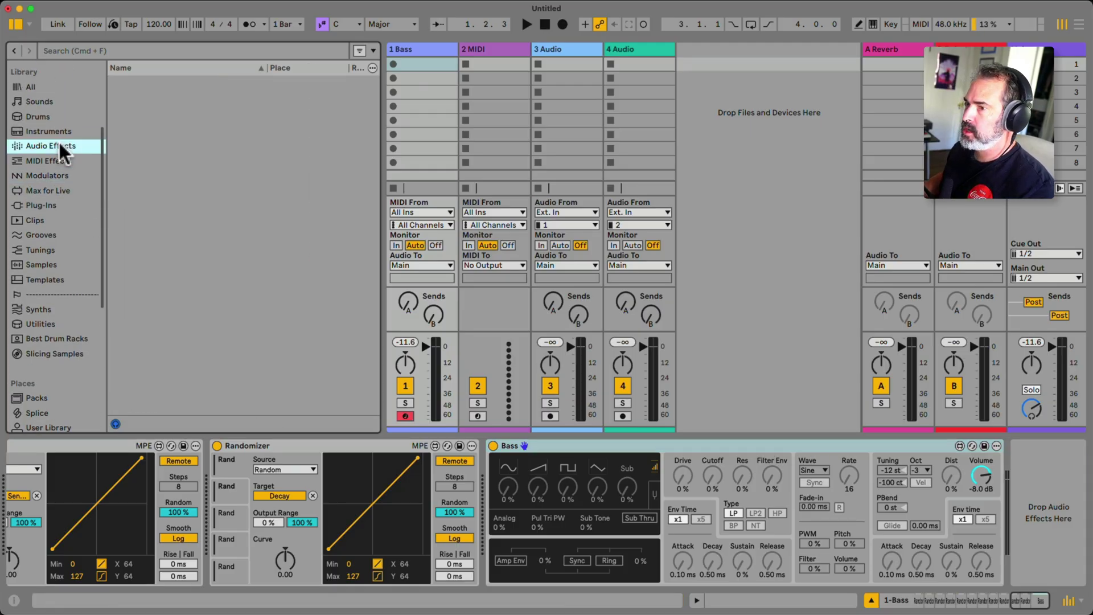
{"action": "scroll", "coordinate": [163, 220], "scroll_direction": "down", "scroll_amount": 8}
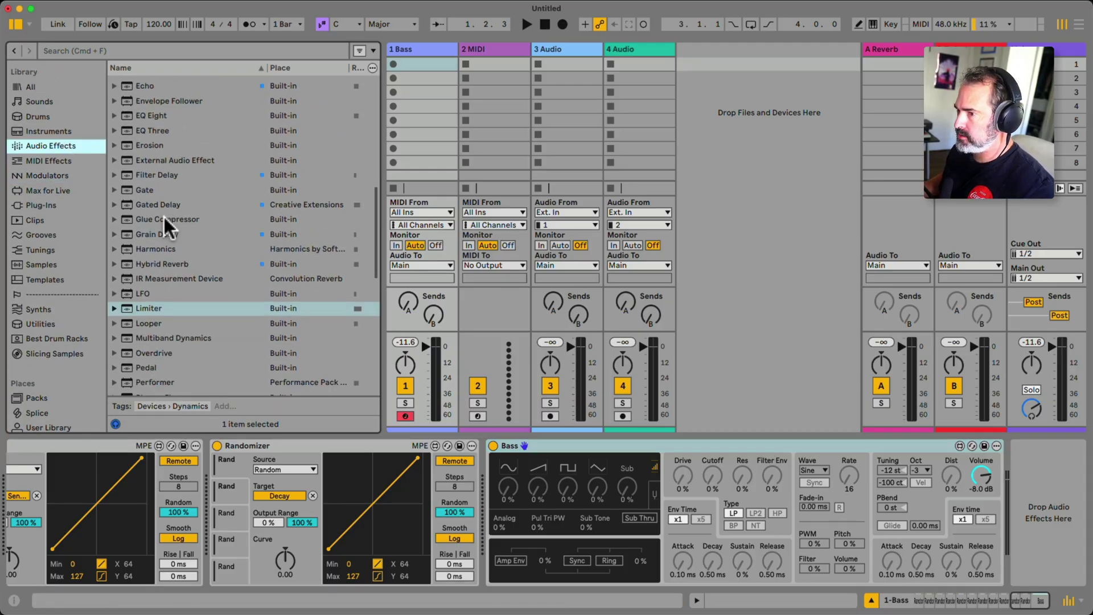
{"action": "double_click", "coordinate": [143, 222]}
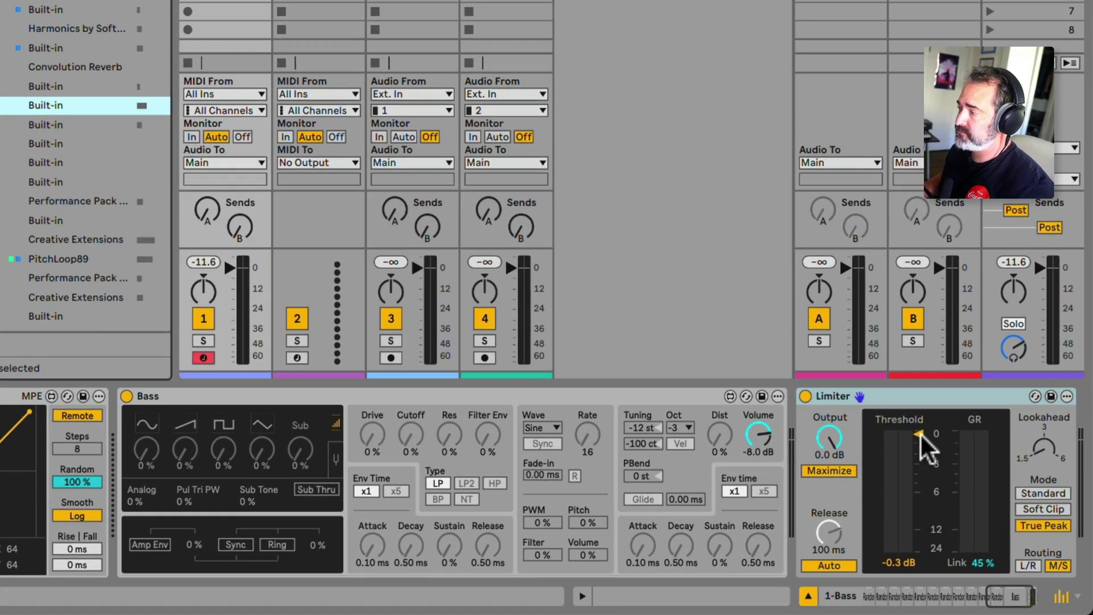
{"action": "left_click_drag", "start_coordinate": [918, 434], "coordinate": [918, 444]}
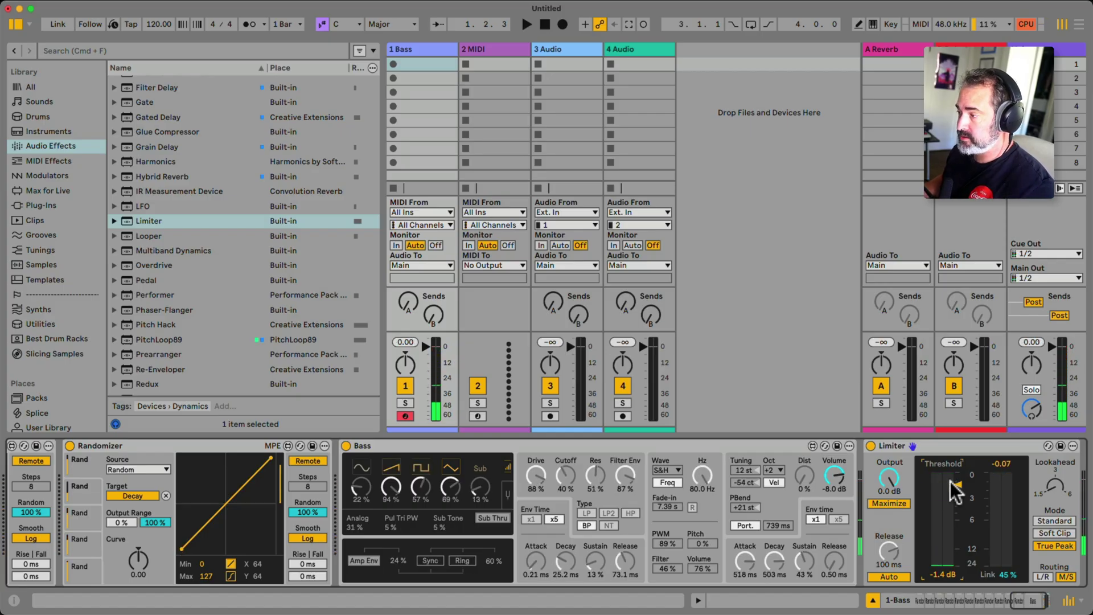
Step: Group the whole series of Randomizers together with Bass into an Instrument Rack
{"action": "left_click", "coordinate": [682, 445]}
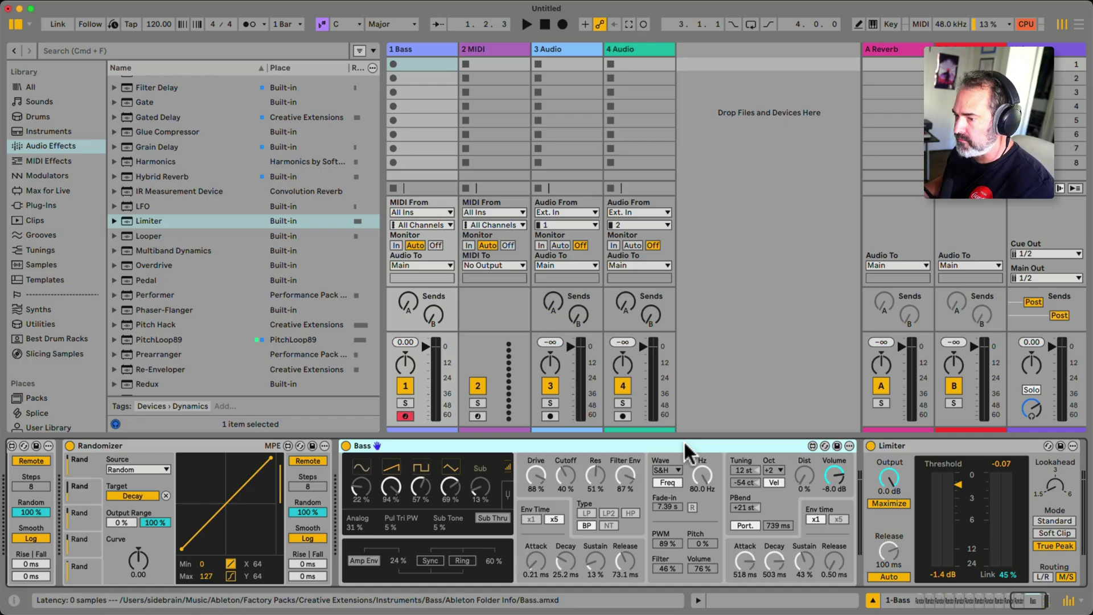
{"action": "scroll", "coordinate": [684, 443], "scroll_direction": "left", "scroll_amount": 4}
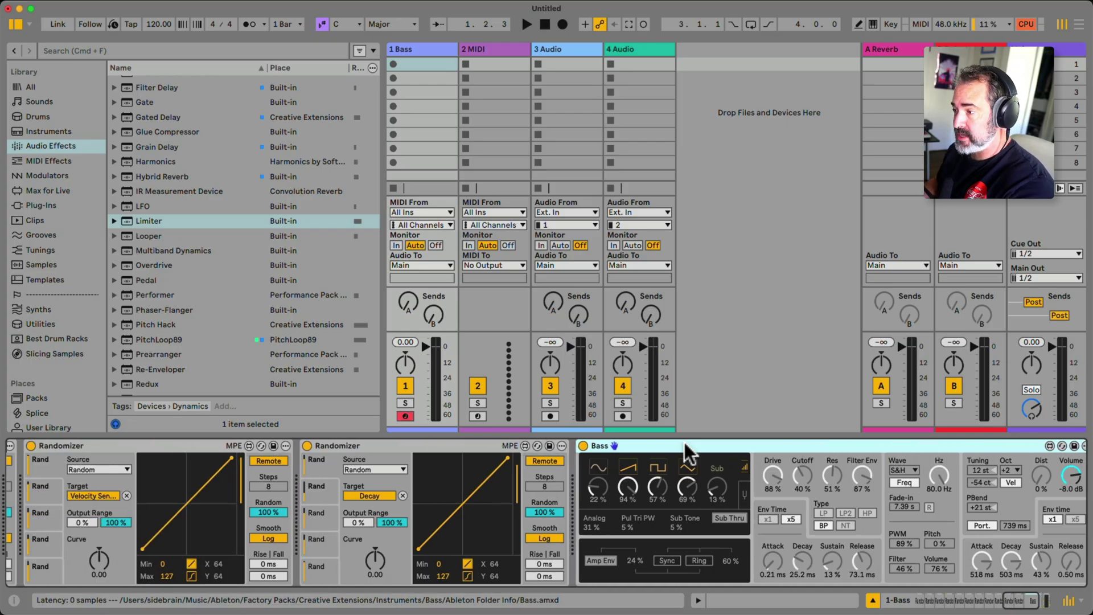
{"action": "scroll", "coordinate": [684, 442], "scroll_direction": "right", "scroll_amount": 3}
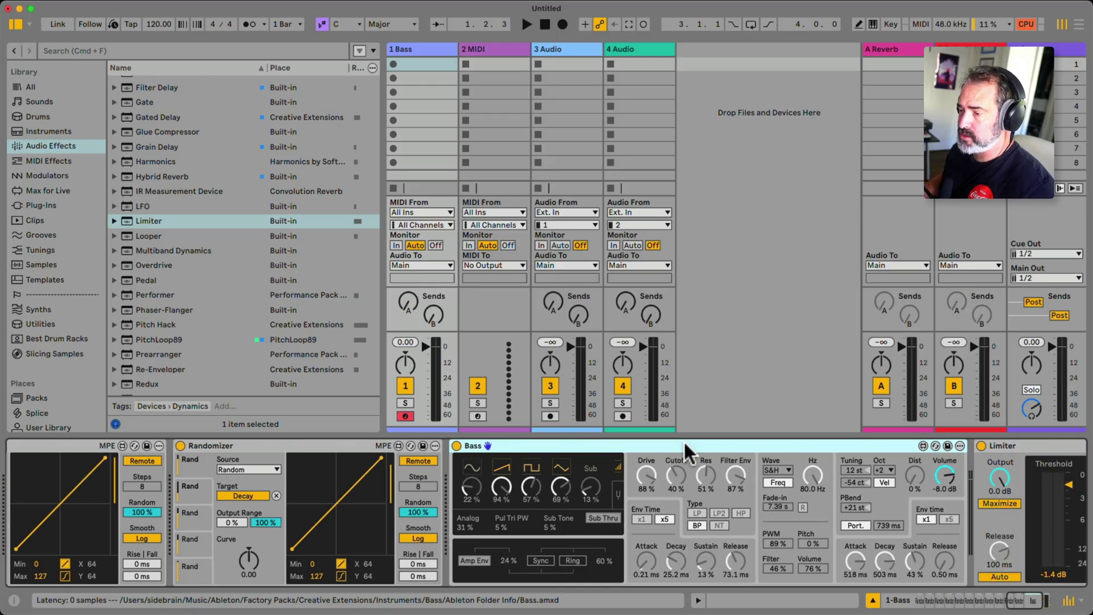
{"action": "scroll", "coordinate": [684, 442], "scroll_direction": "left", "scroll_amount": 10}
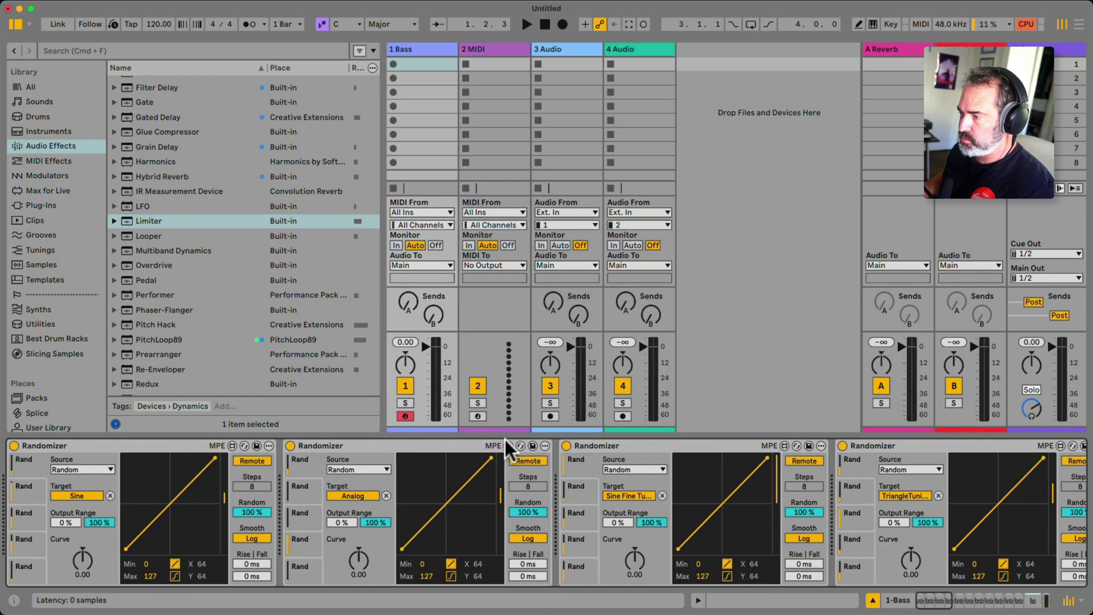
{"action": "key", "text": "super+a"}
{"action": "key", "text": "super+g"}
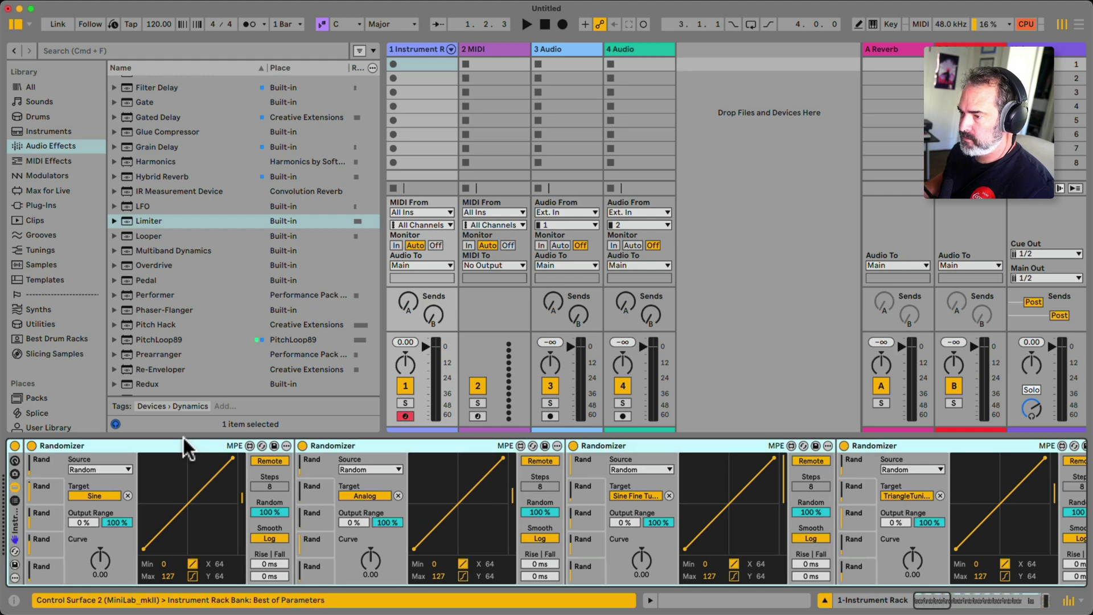
Step: Collapse every Randomizer in the rack and group all of them into a nested MIDI Effect Rack
{"action": "double_click", "coordinate": [140, 441]}
{"action": "double_click", "coordinate": [139, 442]}
{"action": "double_click", "coordinate": [138, 442]}
{"action": "double_click", "coordinate": [139, 441]}
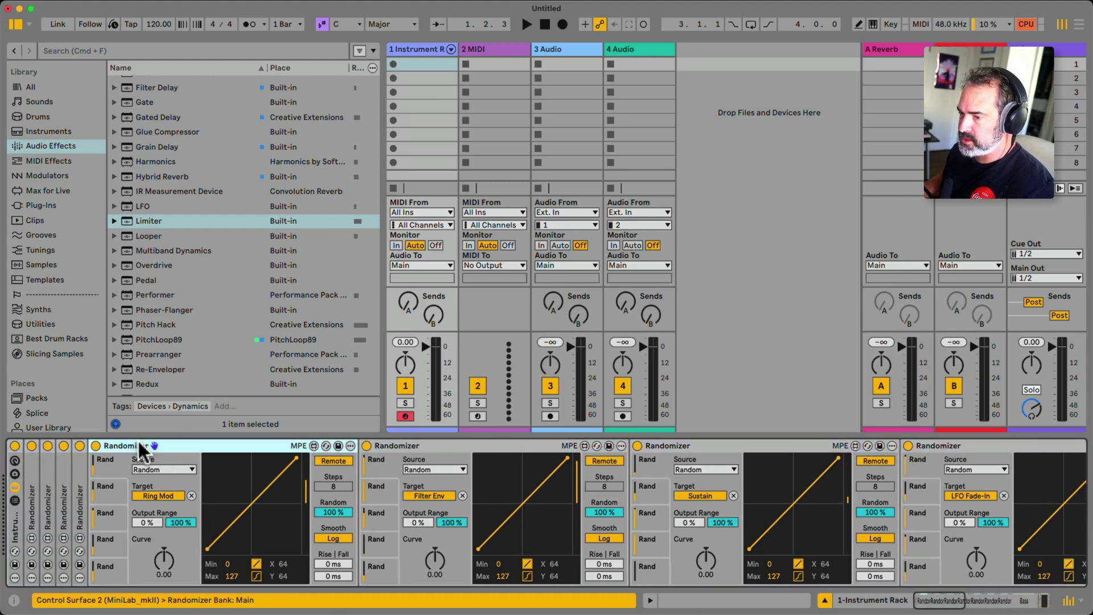
{"action": "double_click", "coordinate": [138, 442]}
{"action": "double_click", "coordinate": [143, 441]}
{"action": "double_click", "coordinate": [158, 440]}
{"action": "double_click", "coordinate": [196, 441]}
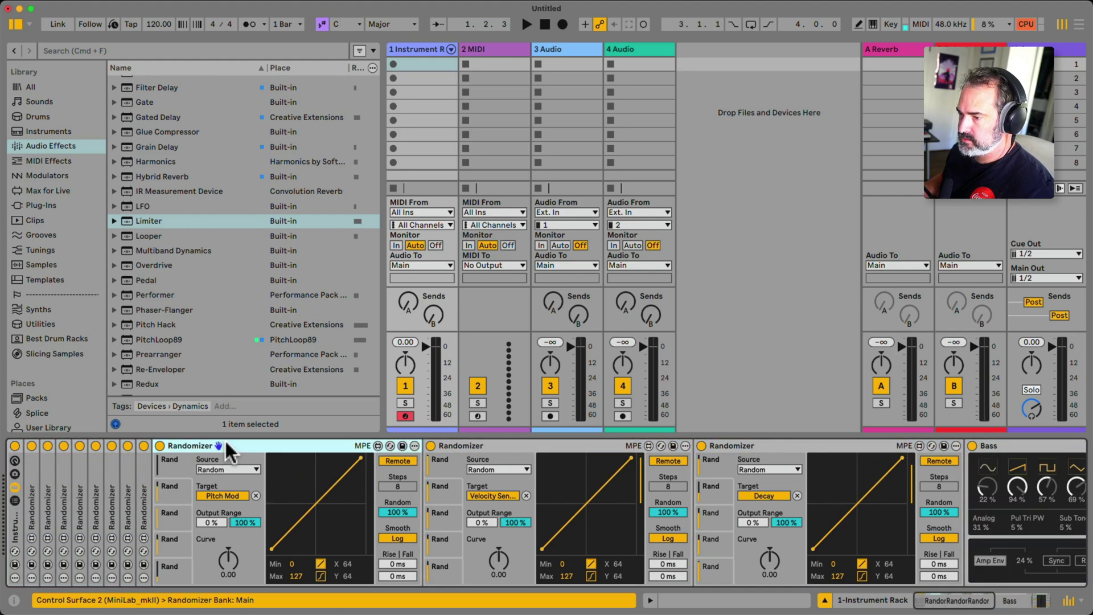
{"action": "double_click", "coordinate": [226, 443]}
{"action": "double_click", "coordinate": [238, 440]}
{"action": "double_click", "coordinate": [247, 440]}
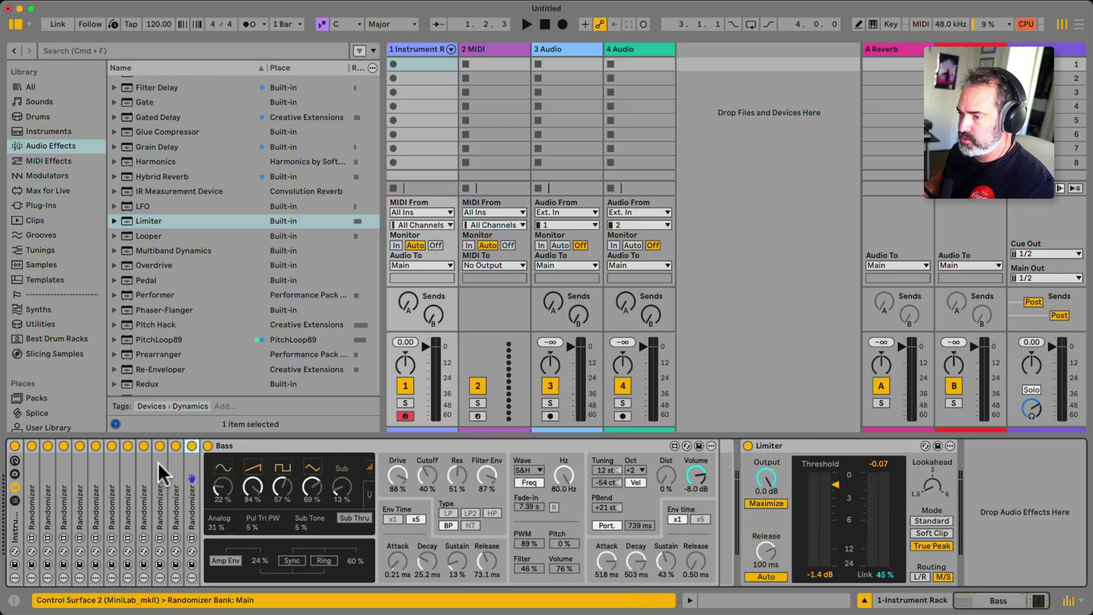
{"action": "left_click", "coordinate": [33, 471], "text": "shift"}
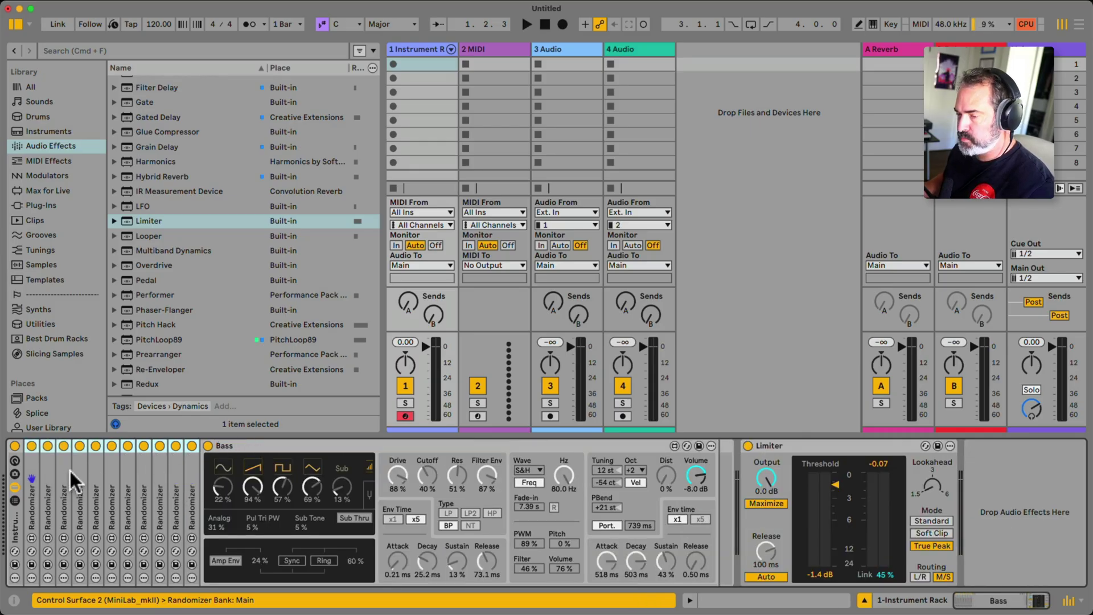
{"action": "key", "text": "super+g"}
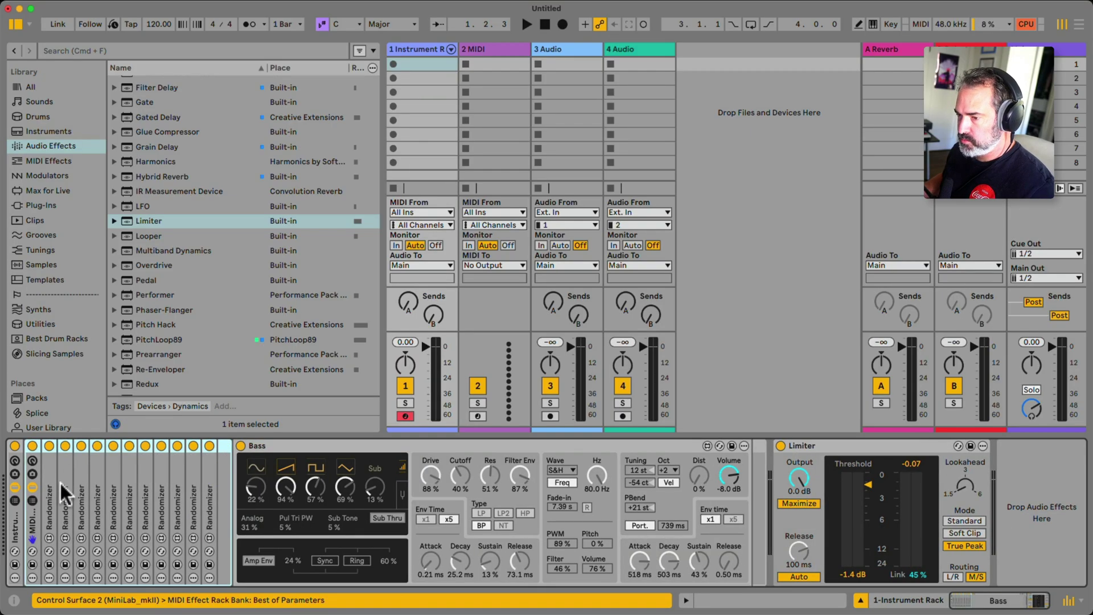
Step: Show the Instrument Rack's macros, reduce them to one, and map the nested MIDI Effect Rack's on/off switch to Macro 1
{"action": "left_click", "coordinate": [17, 461]}
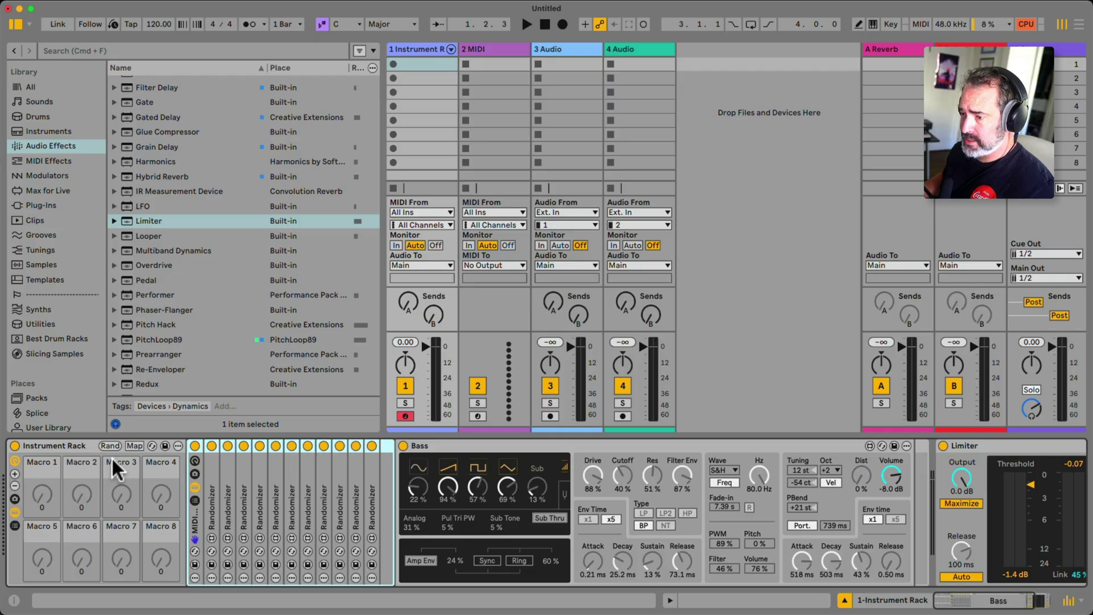
{"action": "left_click", "coordinate": [14, 483]}
{"action": "left_click", "coordinate": [14, 483]}
{"action": "left_click", "coordinate": [13, 483]}
{"action": "left_click", "coordinate": [13, 483]}
{"action": "left_click", "coordinate": [13, 482]}
{"action": "left_click", "coordinate": [13, 483]}
{"action": "left_click", "coordinate": [13, 483]}
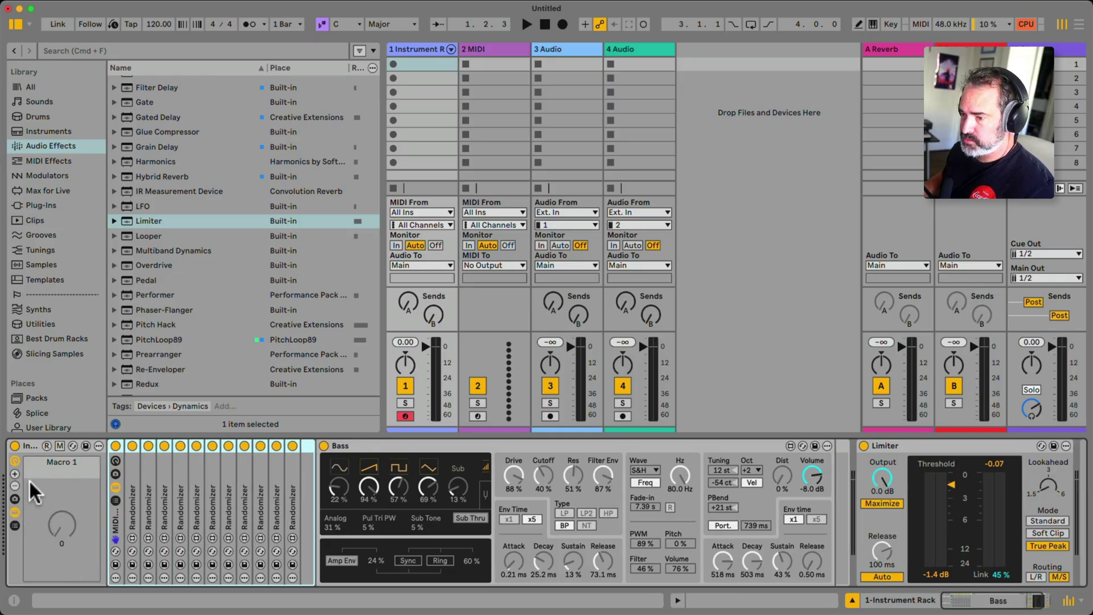
{"action": "right_click", "coordinate": [114, 445]}
{"action": "left_click", "coordinate": [181, 231]}
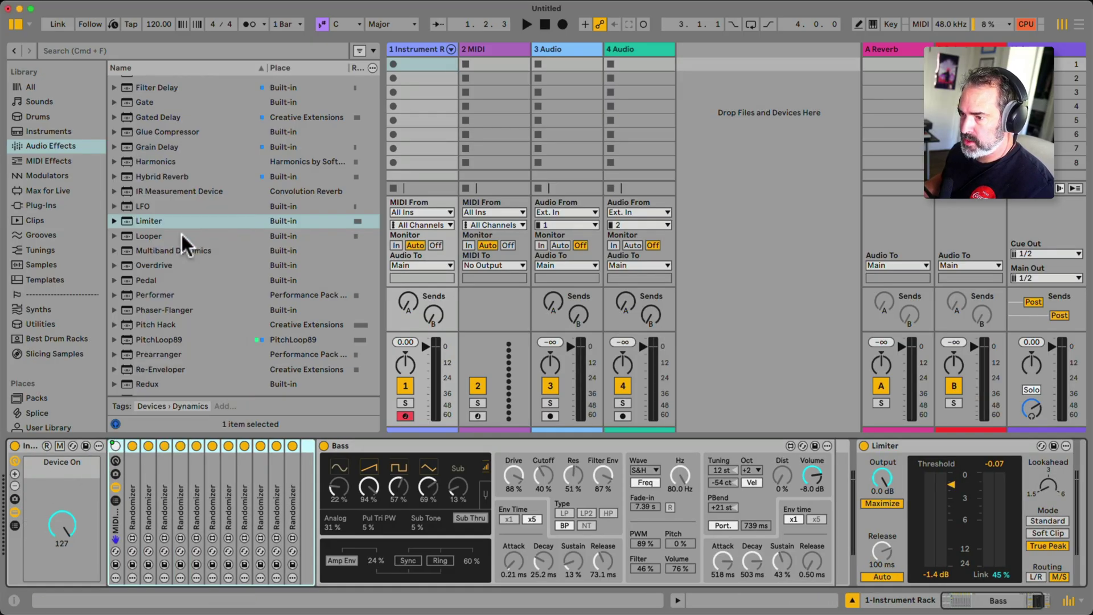
Step: Rename the macro as Randomizer On/Off and give it an orange colour
{"action": "left_click_drag", "start_coordinate": [60, 520], "coordinate": [61, 522]}
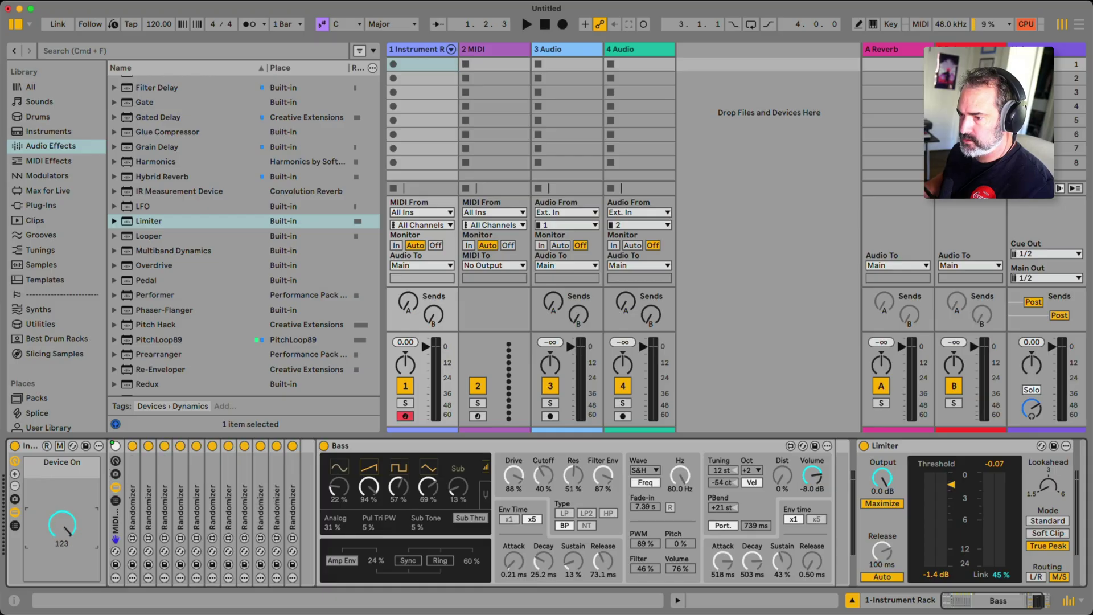
{"action": "right_click", "coordinate": [62, 462]}
{"action": "left_click", "coordinate": [100, 414]}
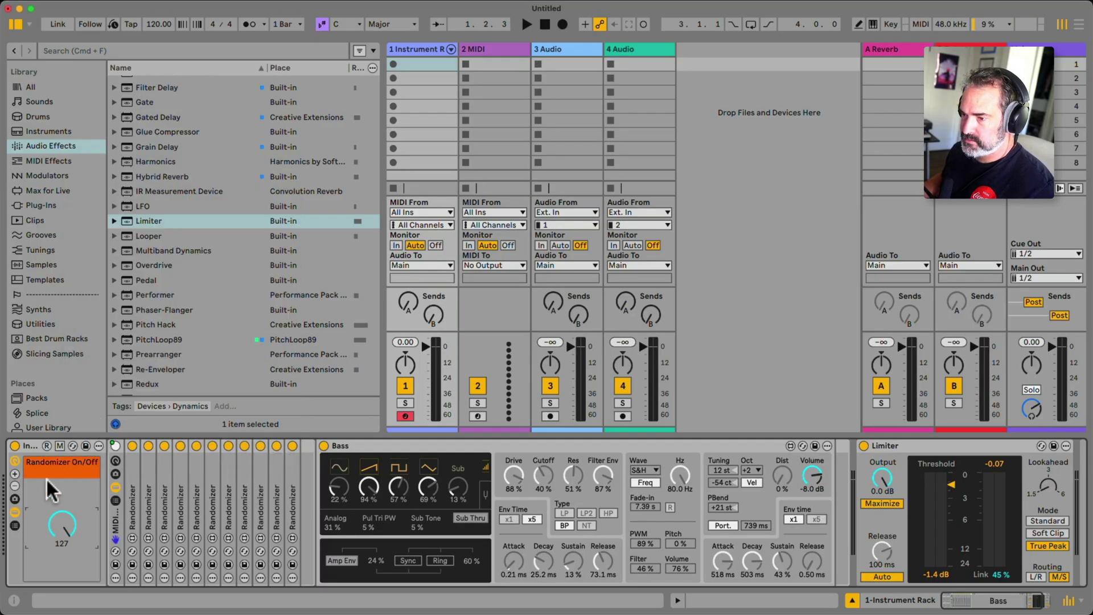
Step: Switch the nested Randomizer rack off by setting the Randomizer On/Off macro to 0
{"action": "double_click", "coordinate": [66, 524]}
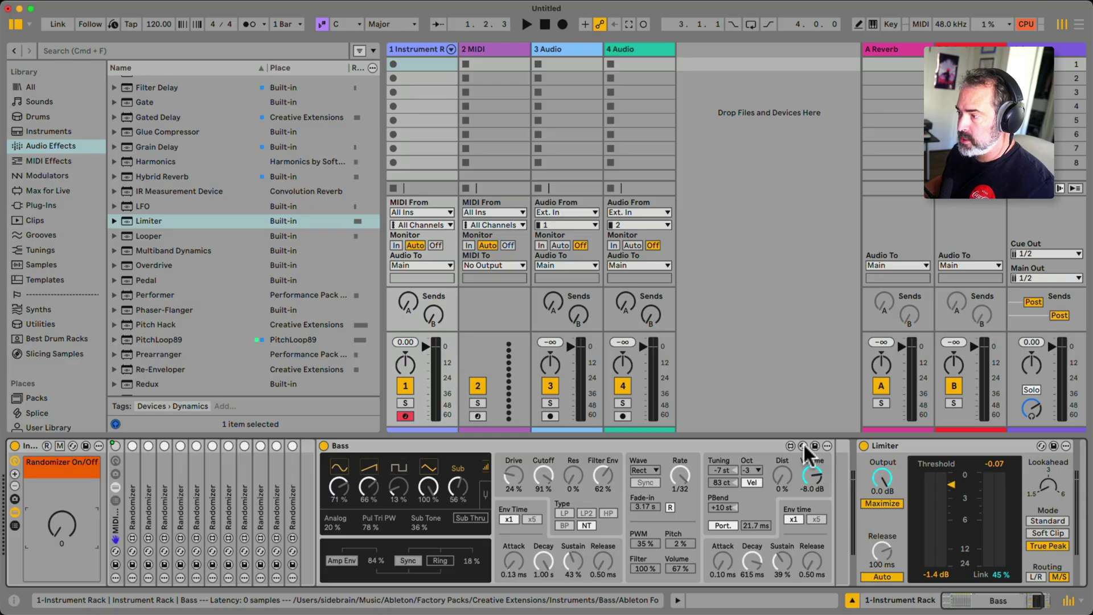
Step: Save the Bass device's current settings as a preset named glitch1 in the User Library
{"action": "left_click", "coordinate": [750, 445]}
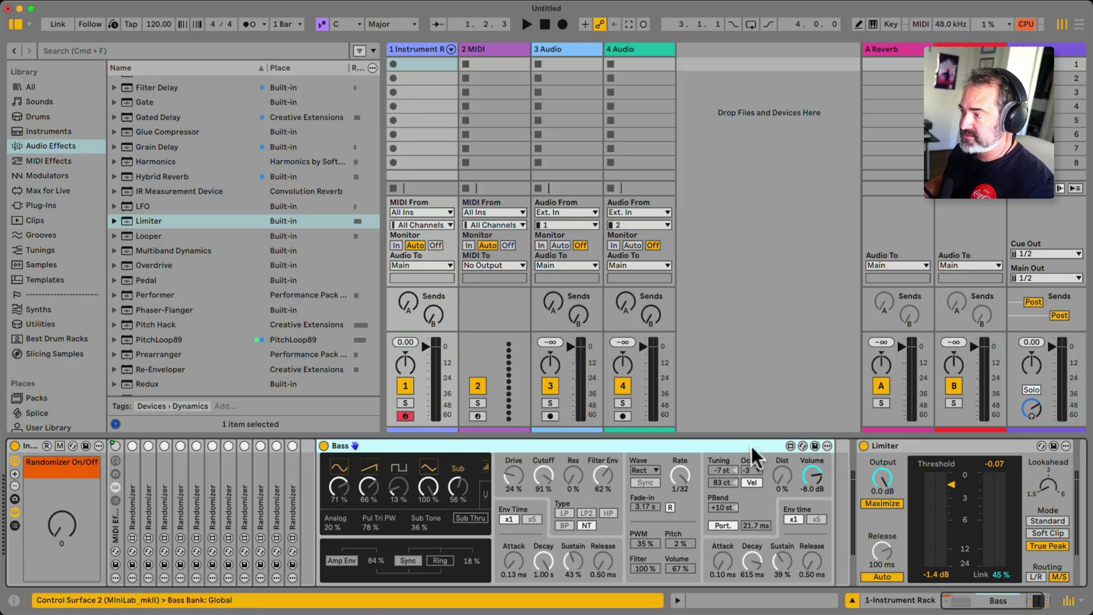
{"action": "left_click", "coordinate": [815, 445]}
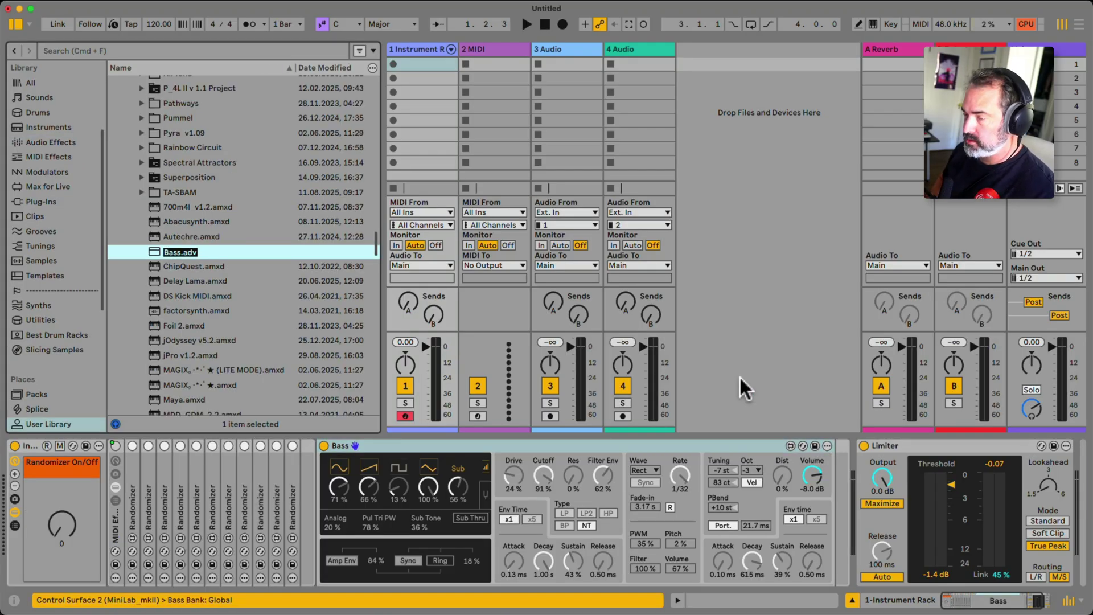
{"action": "type", "text": "glitch1"}
{"action": "key", "text": "Return"}
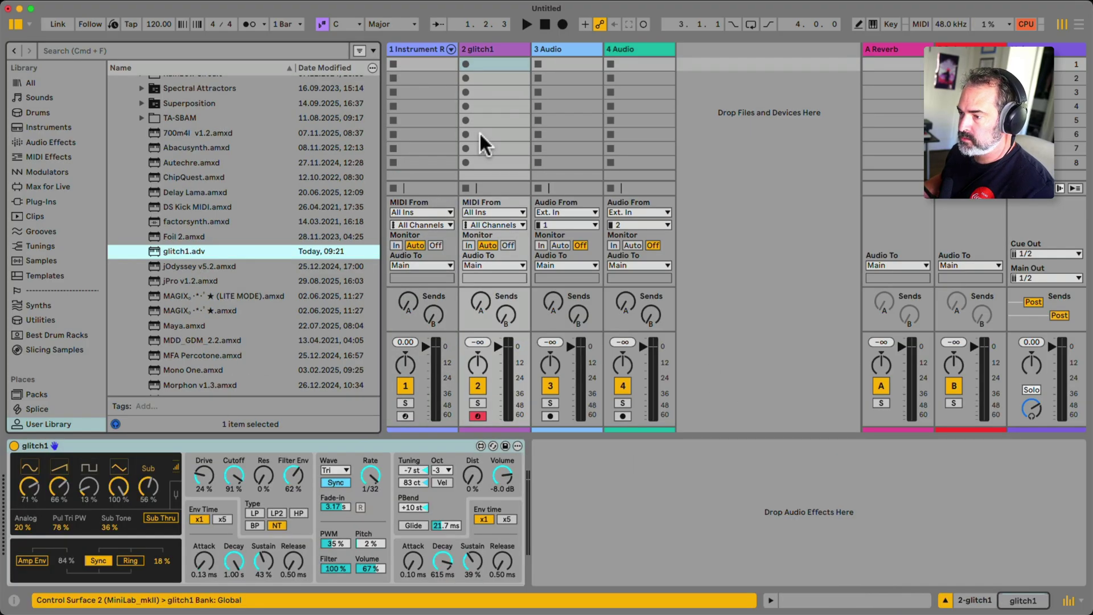
Step: Delete the glitch1 instrument from the second MIDI track
{"action": "left_click", "coordinate": [409, 441]}
{"action": "key", "text": "Delete"}
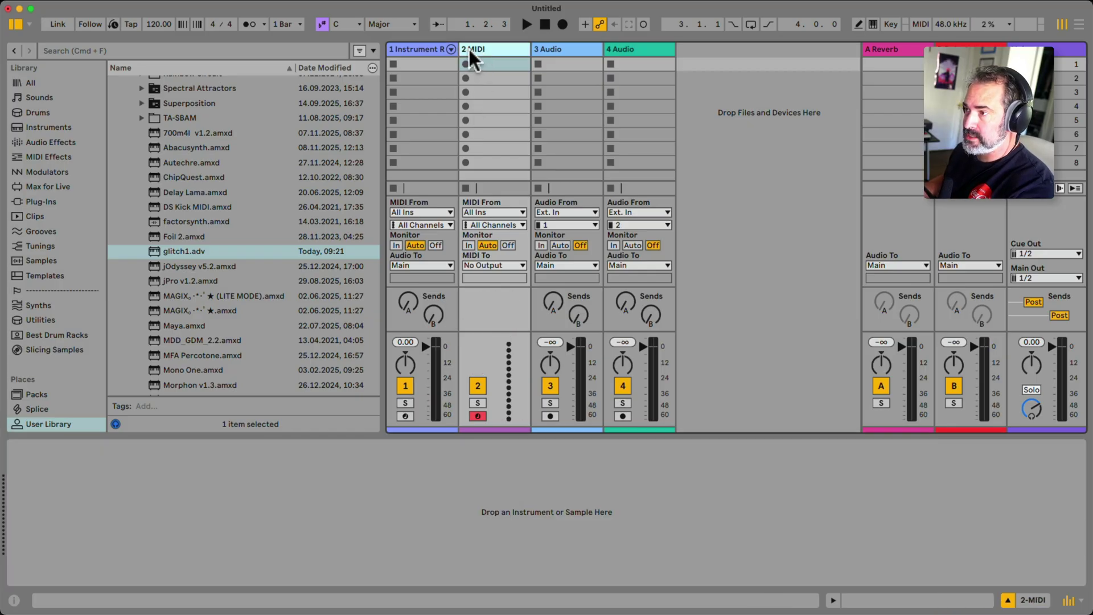
Step: Set the Instrument Rack's Randomizer On/Off macro to 127 and arm the first track for playing
{"action": "left_click", "coordinate": [434, 49]}
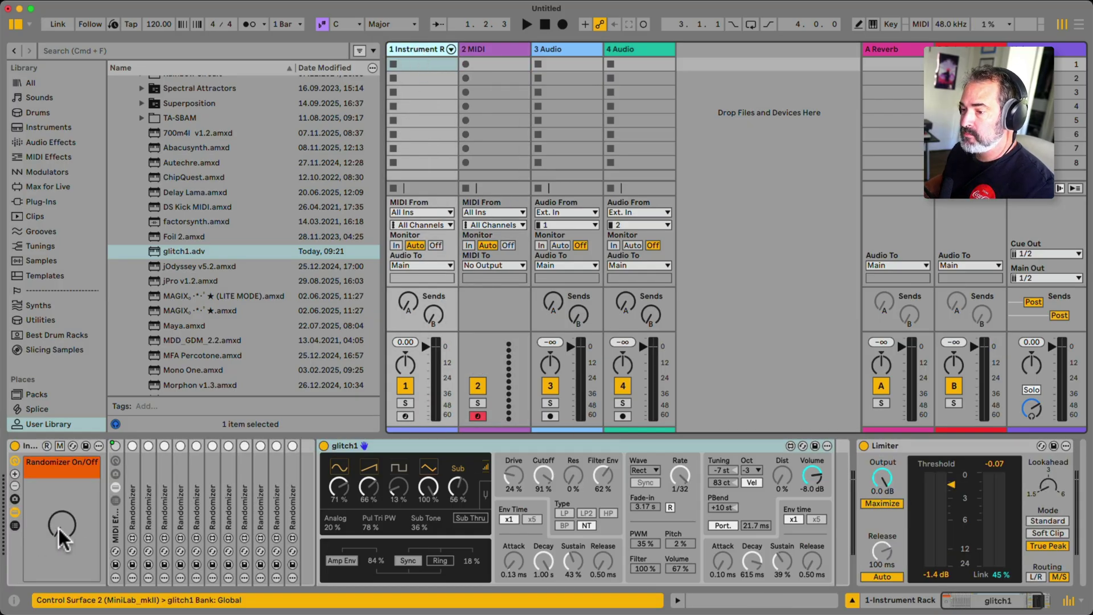
{"action": "left_click_drag", "start_coordinate": [63, 526], "coordinate": [63, 433]}
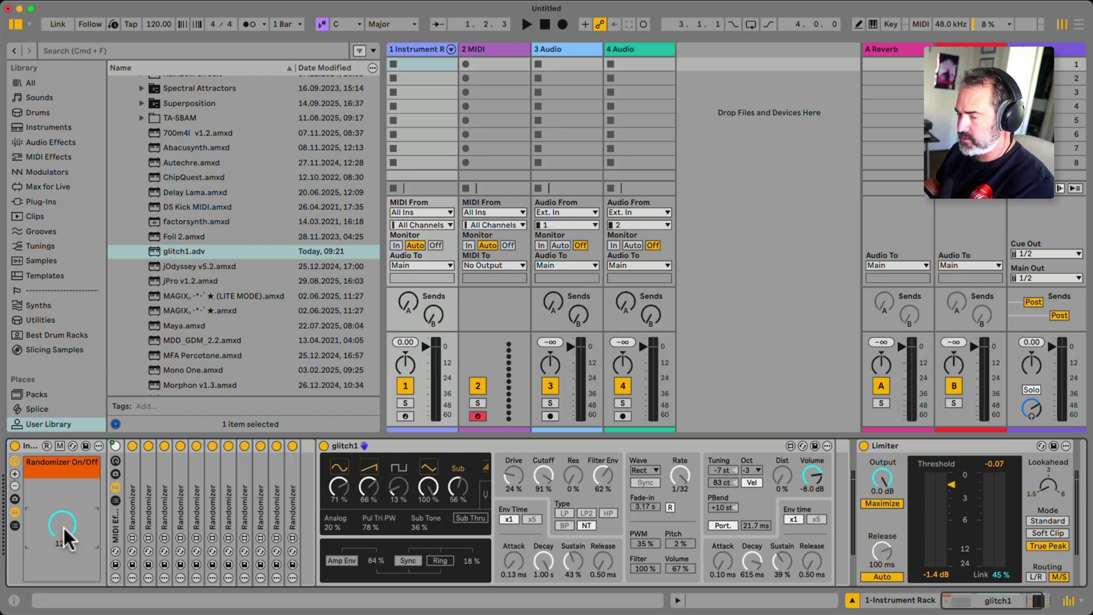
{"action": "left_click", "coordinate": [409, 415]}
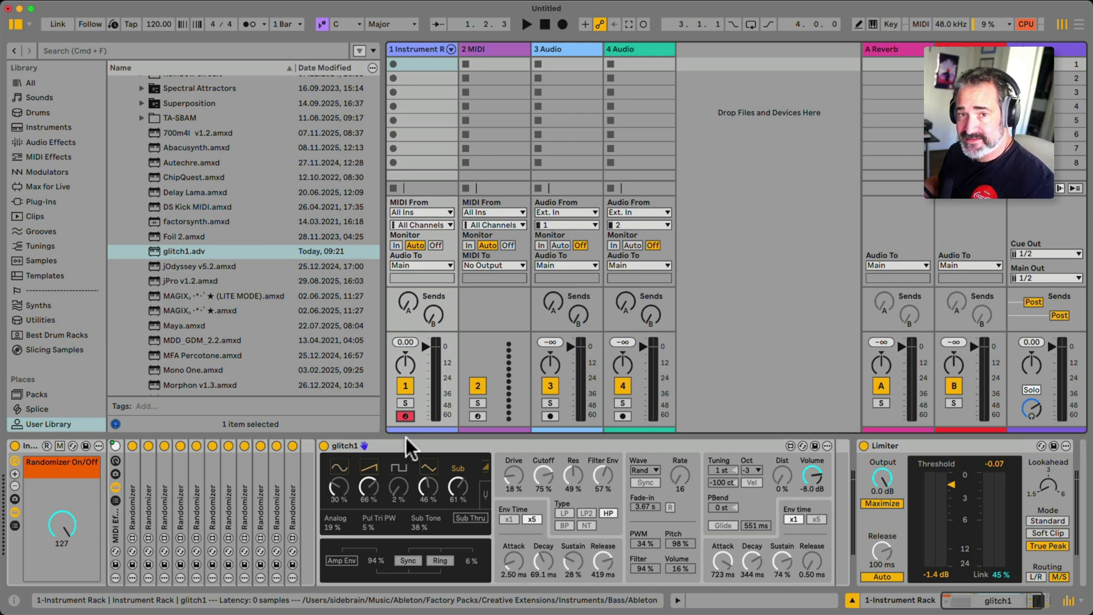
Step: Search the User Library for sample capture and add SampleCapture.amxd after the Limiter
{"action": "scroll", "coordinate": [57, 199], "scroll_direction": "down", "scroll_amount": 10}
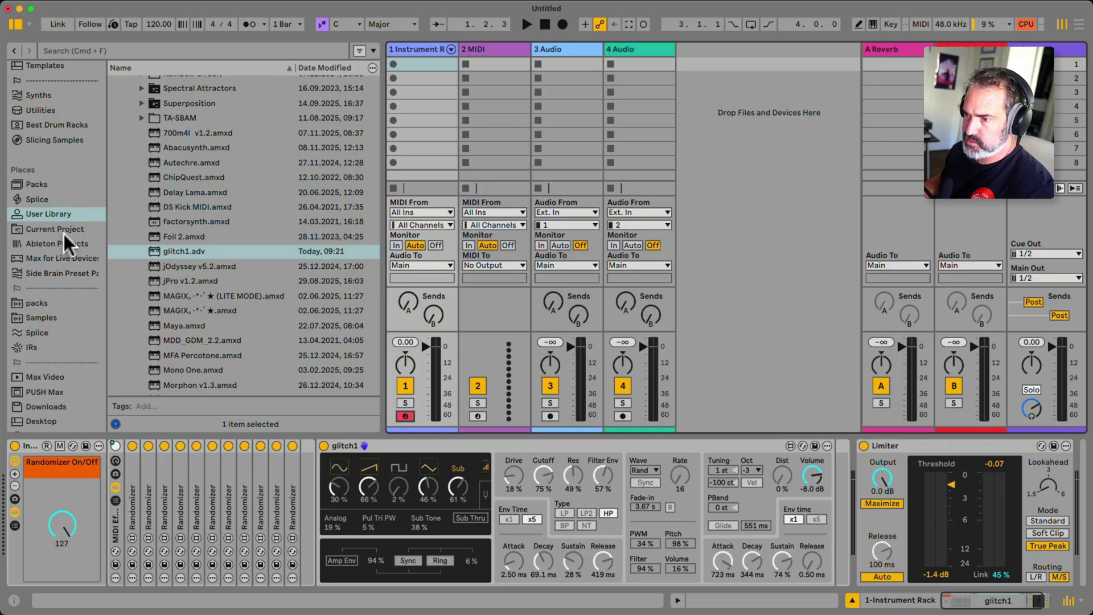
{"action": "left_click", "coordinate": [58, 214]}
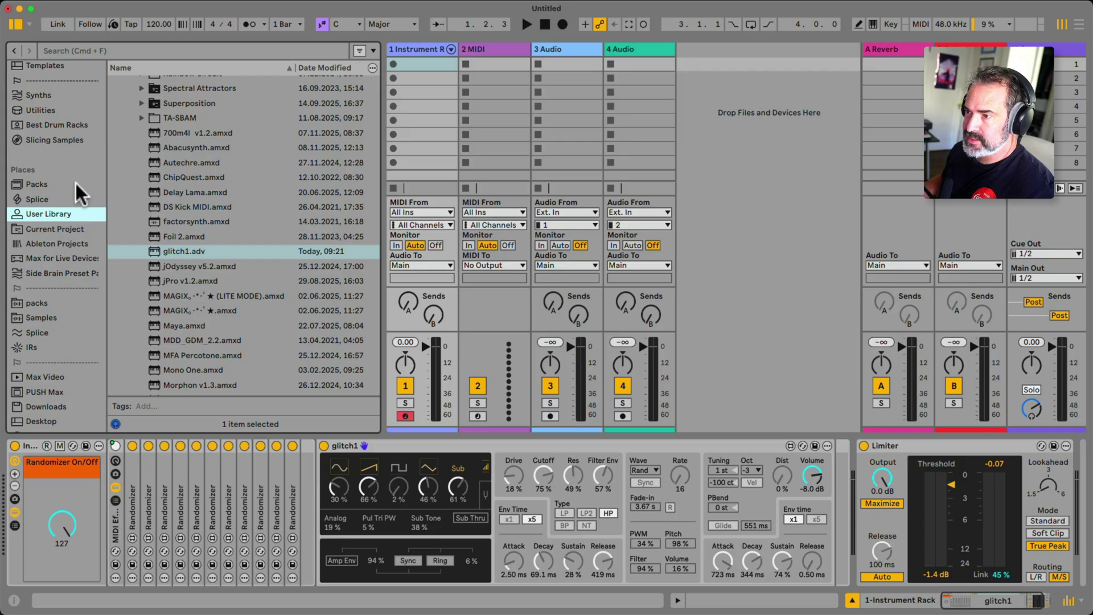
{"action": "left_click", "coordinate": [103, 49]}
{"action": "type", "text": "sa"}
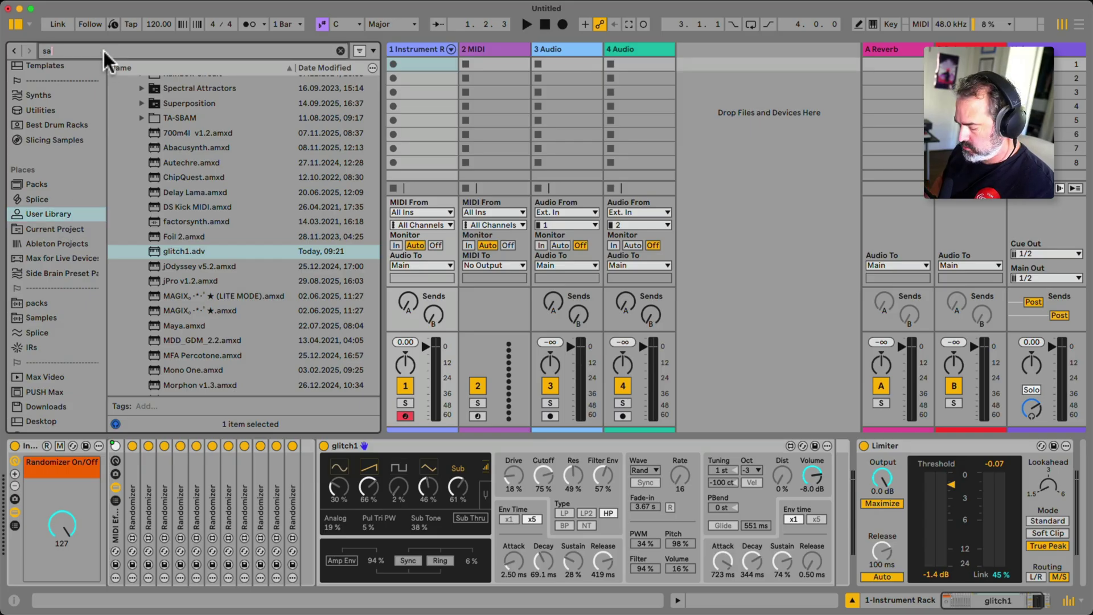
{"action": "type", "text": "mple capture"}
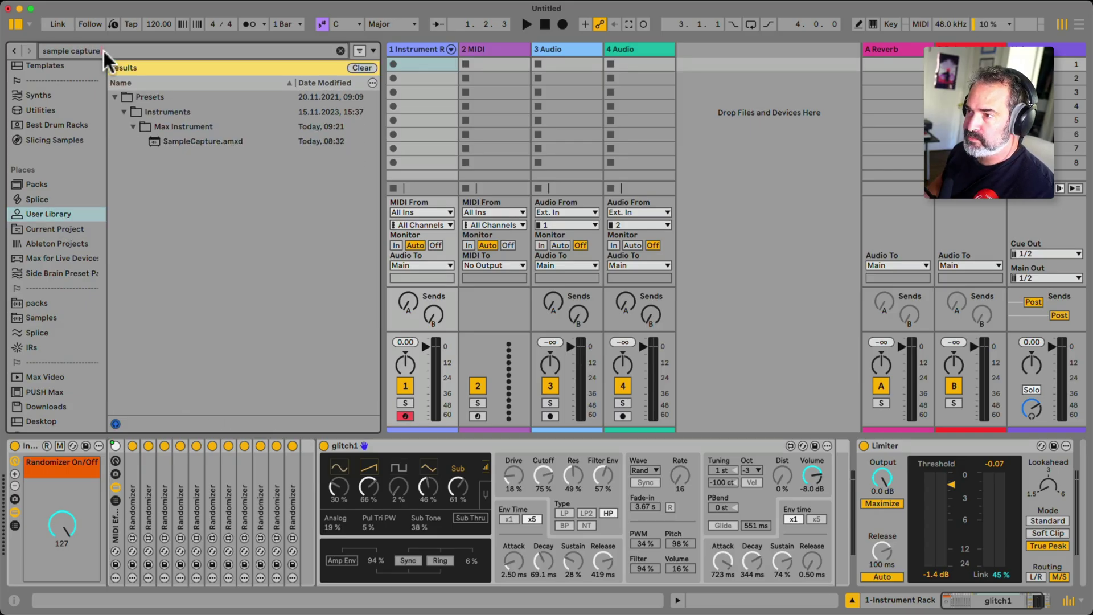
{"action": "double_click", "coordinate": [183, 141]}
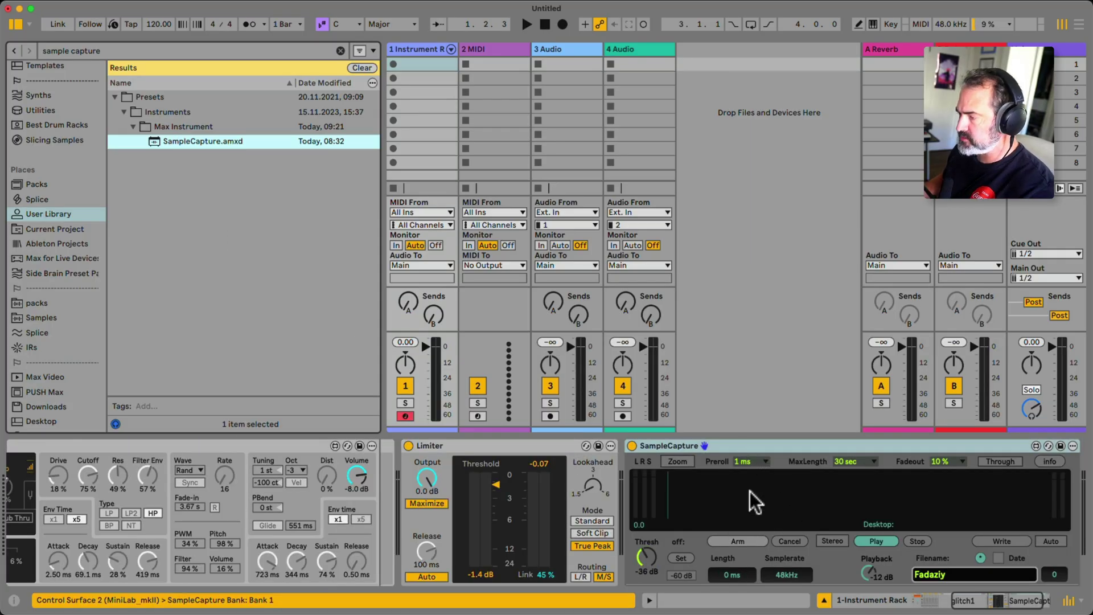
Step: Switch the interface appearance to Dark and back to Light in the settings
{"action": "key", "text": "super+comma"}
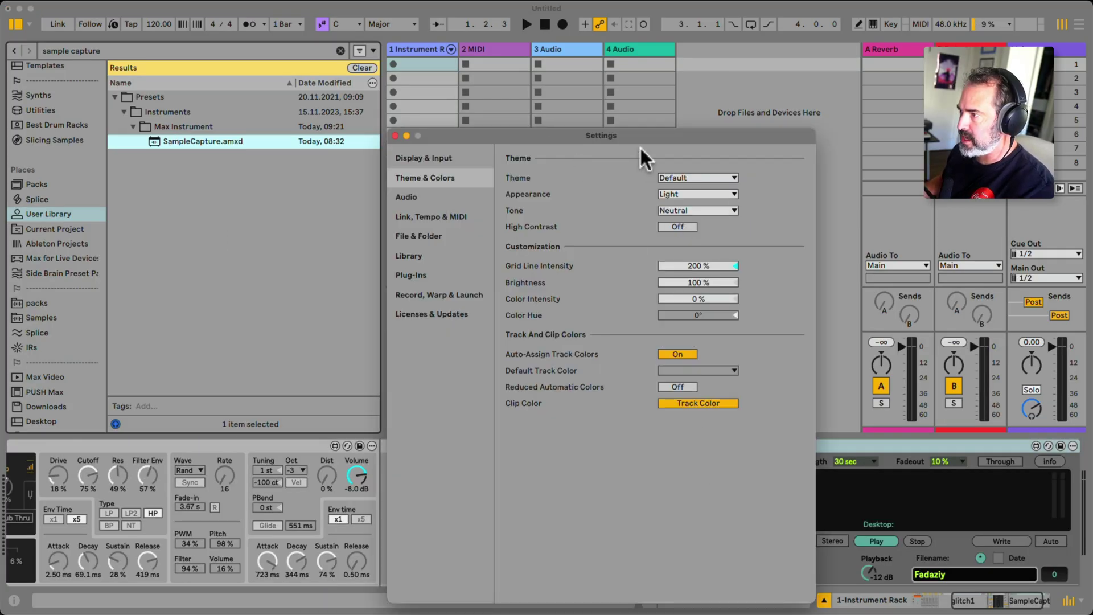
{"action": "left_click_drag", "start_coordinate": [626, 134], "coordinate": [491, 38]}
{"action": "left_click", "coordinate": [536, 98]}
{"action": "left_click", "coordinate": [537, 92]}
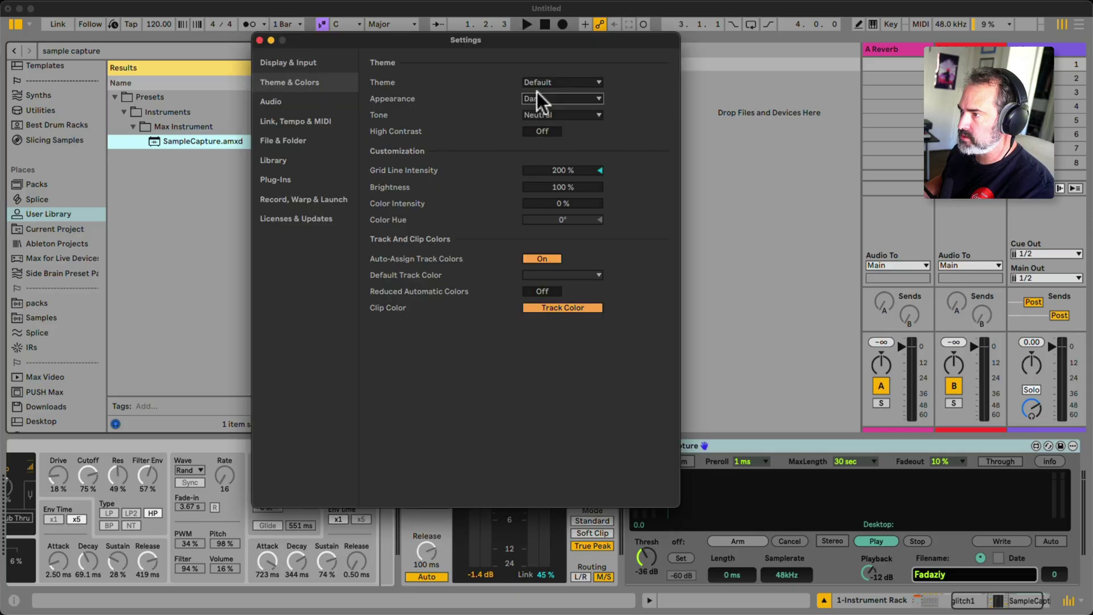
{"action": "left_click", "coordinate": [545, 99]}
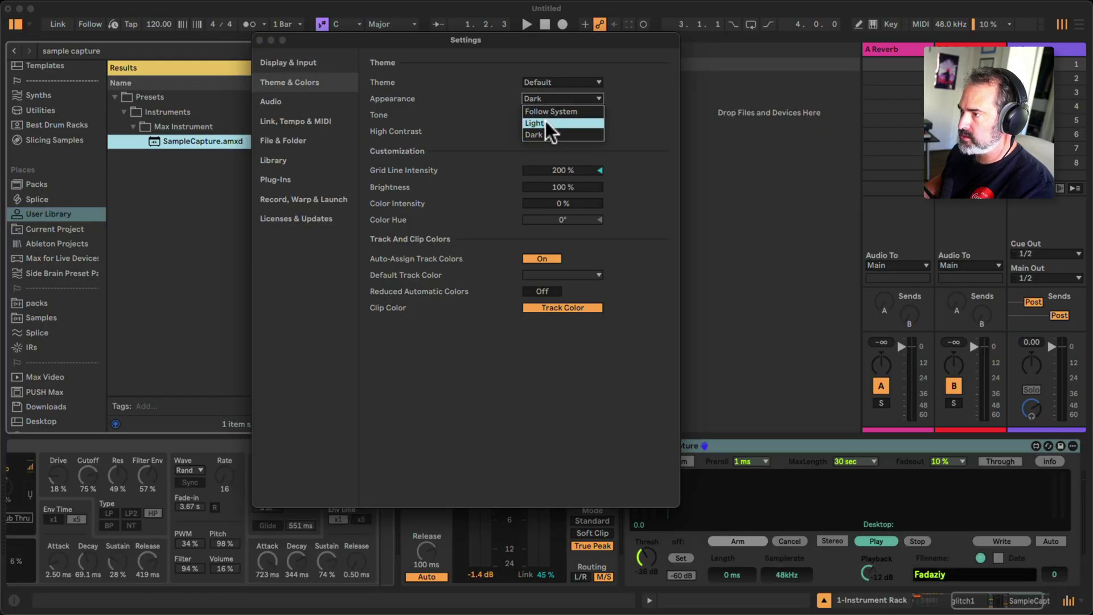
{"action": "left_click", "coordinate": [545, 120]}
{"action": "left_click", "coordinate": [259, 39]}
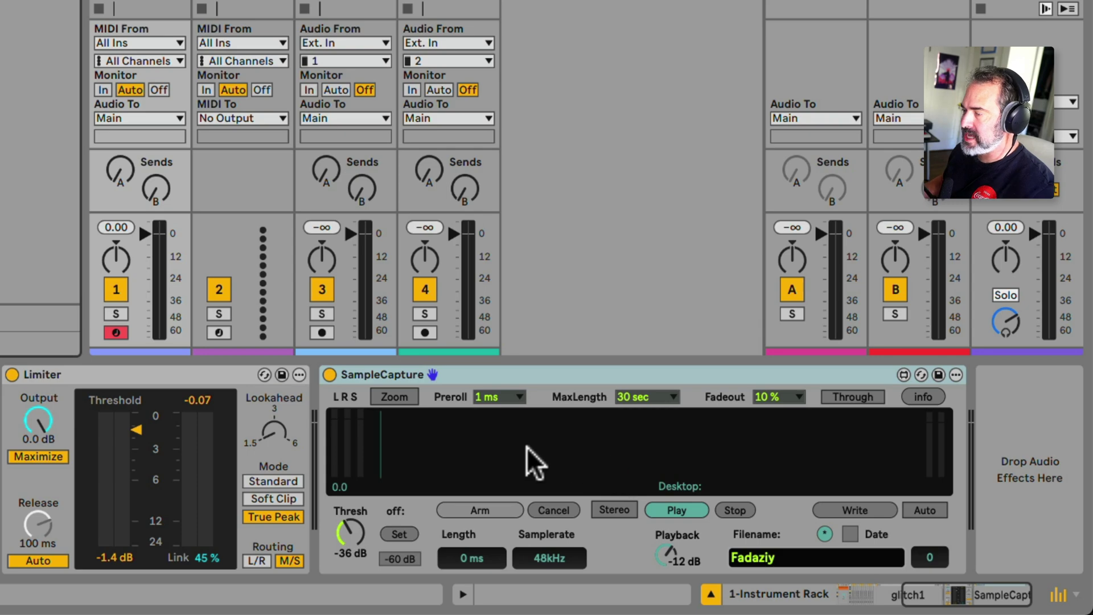
{"action": "scroll", "coordinate": [522, 449], "scroll_direction": "left", "scroll_amount": 10}
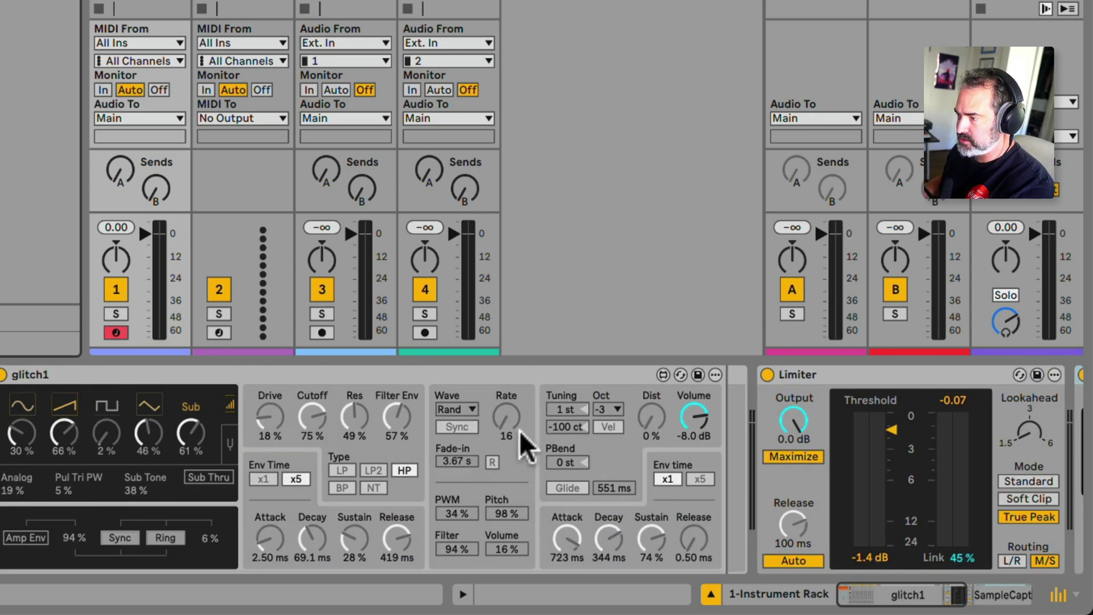
{"action": "scroll", "coordinate": [519, 430], "scroll_direction": "right", "scroll_amount": 6}
{"action": "scroll", "coordinate": [513, 427], "scroll_direction": "right", "scroll_amount": 4}
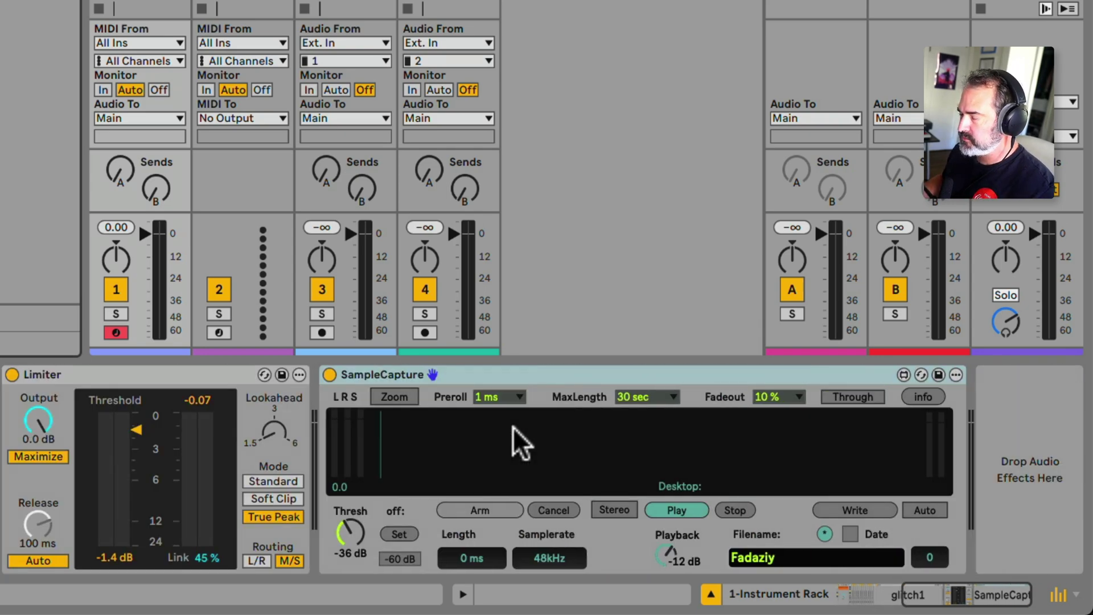
Step: Switch to Finder and delete all the WAV files in the Desktop's Glitch folder
{"action": "key", "text": "super+Tab"}
{"action": "key", "text": "super+Tab"}
{"action": "key", "text": "super+Tab"}
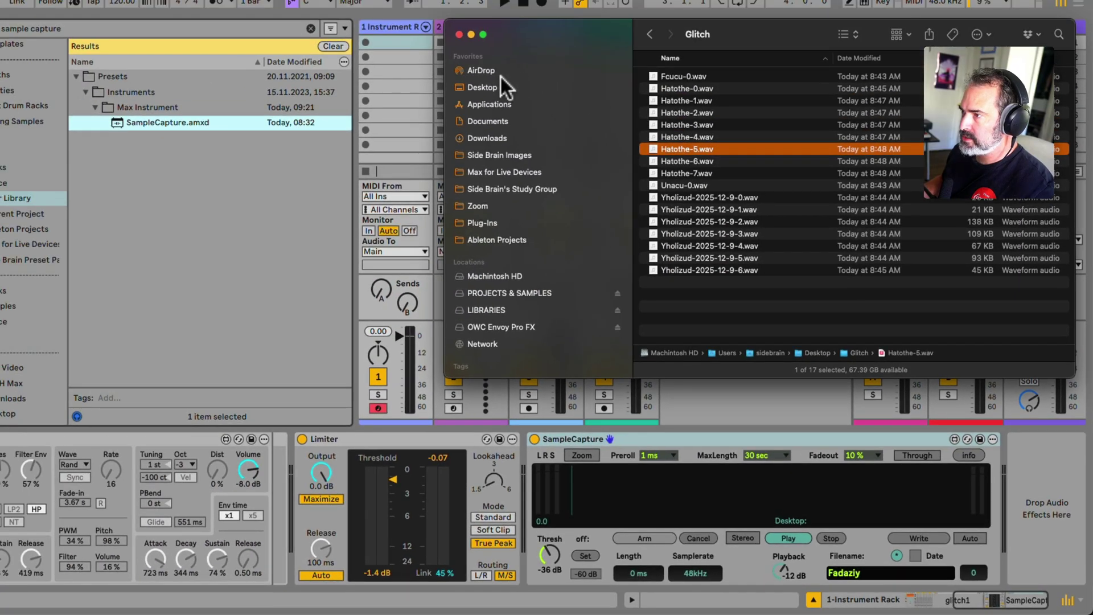
{"action": "left_click", "coordinate": [729, 103]}
{"action": "key", "text": "super+a"}
{"action": "key", "text": "super+BackSpace"}
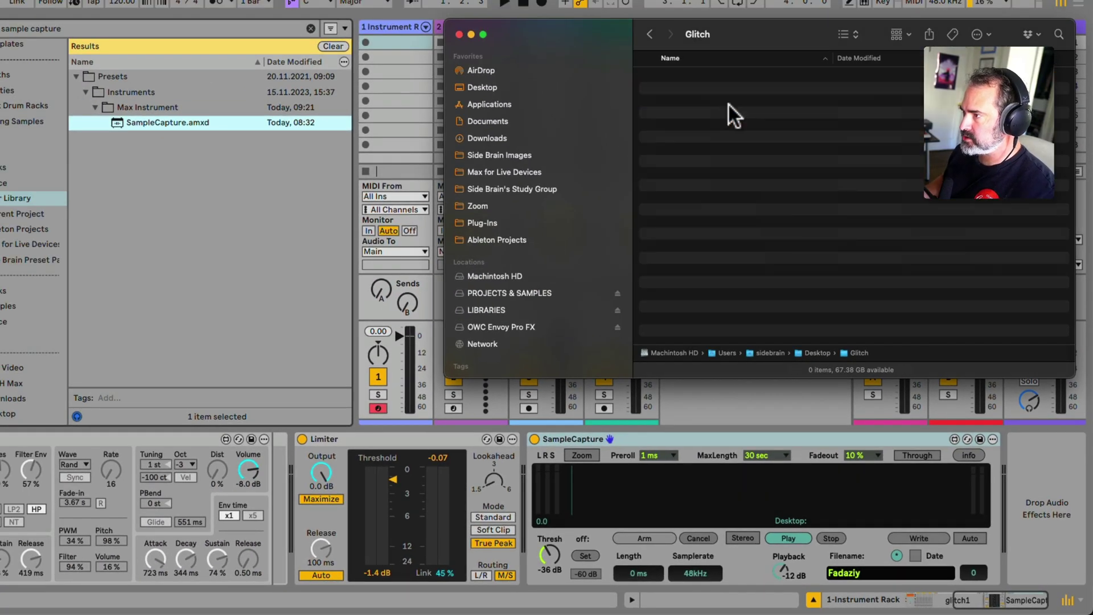
Step: Set the Desktop's Glitch folder as SampleCapture's save location by dropping it onto the device's waveform display
{"action": "left_click", "coordinate": [550, 87]}
{"action": "left_click_drag", "start_coordinate": [556, 28], "coordinate": [305, 35]}
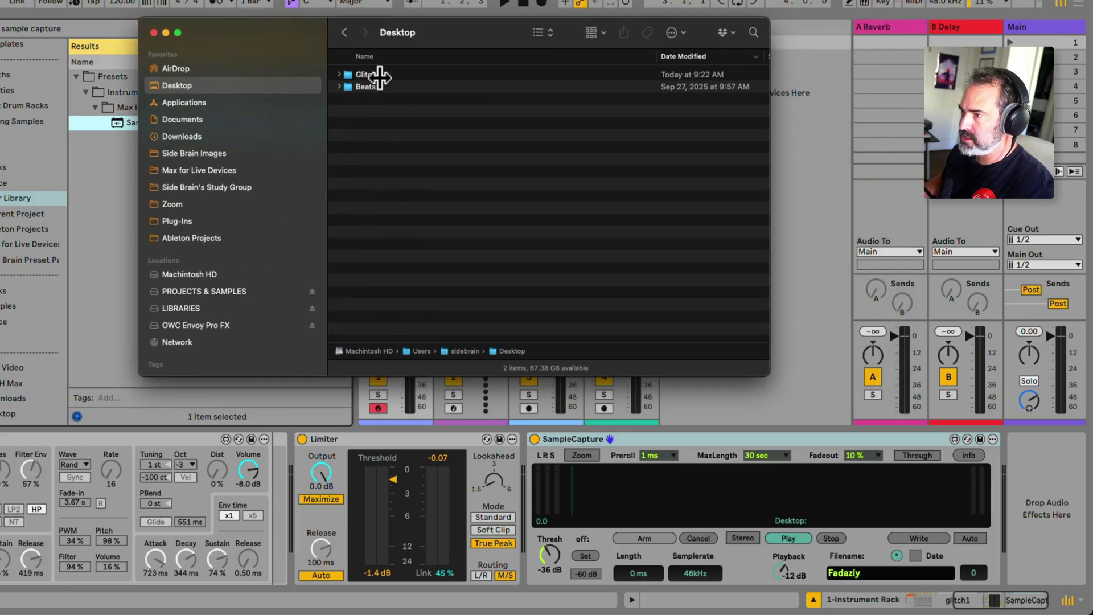
{"action": "left_click_drag", "start_coordinate": [380, 78], "coordinate": [777, 495]}
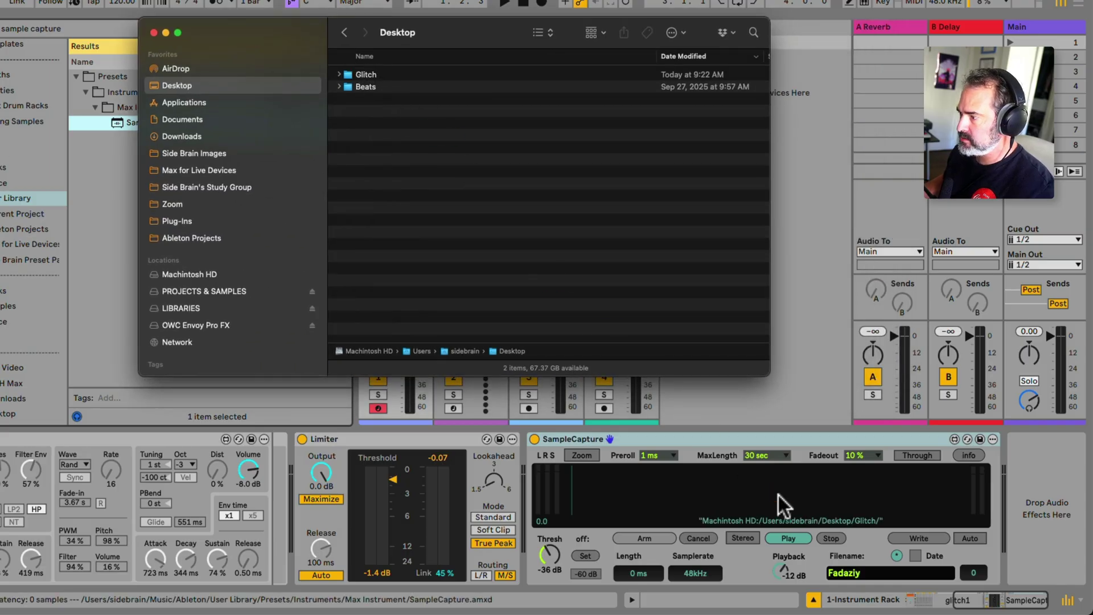
{"action": "left_click", "coordinate": [797, 491]}
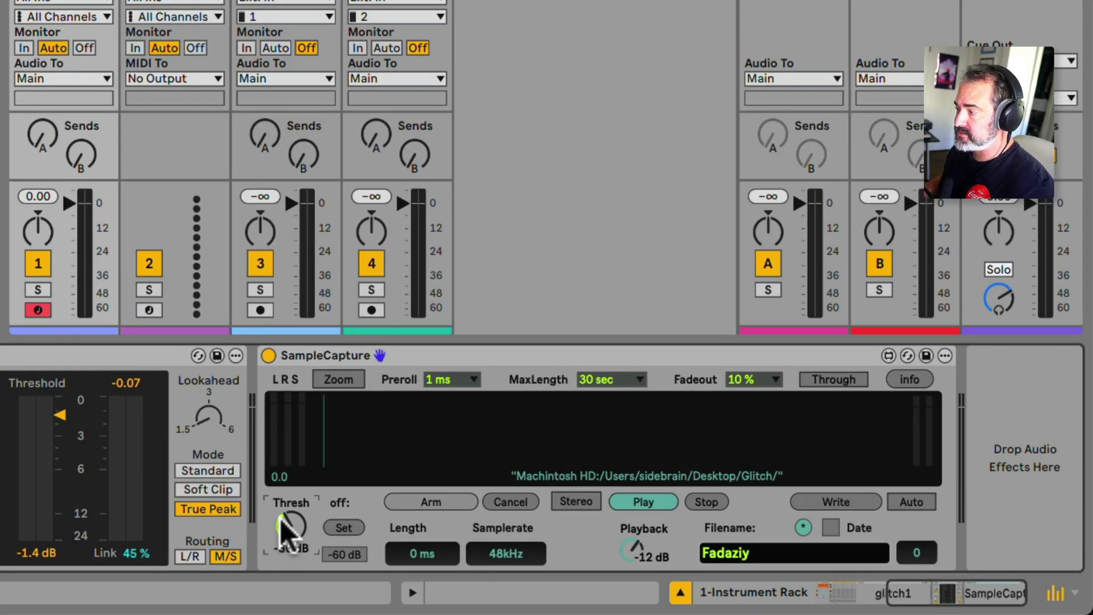
Step: Generate random filenames in SampleCapture until it is Ztao, keeping the threshold at -36 dB
{"action": "left_click_drag", "start_coordinate": [284, 530], "coordinate": [292, 531]}
{"action": "left_click", "coordinate": [803, 527]}
{"action": "left_click", "coordinate": [803, 528]}
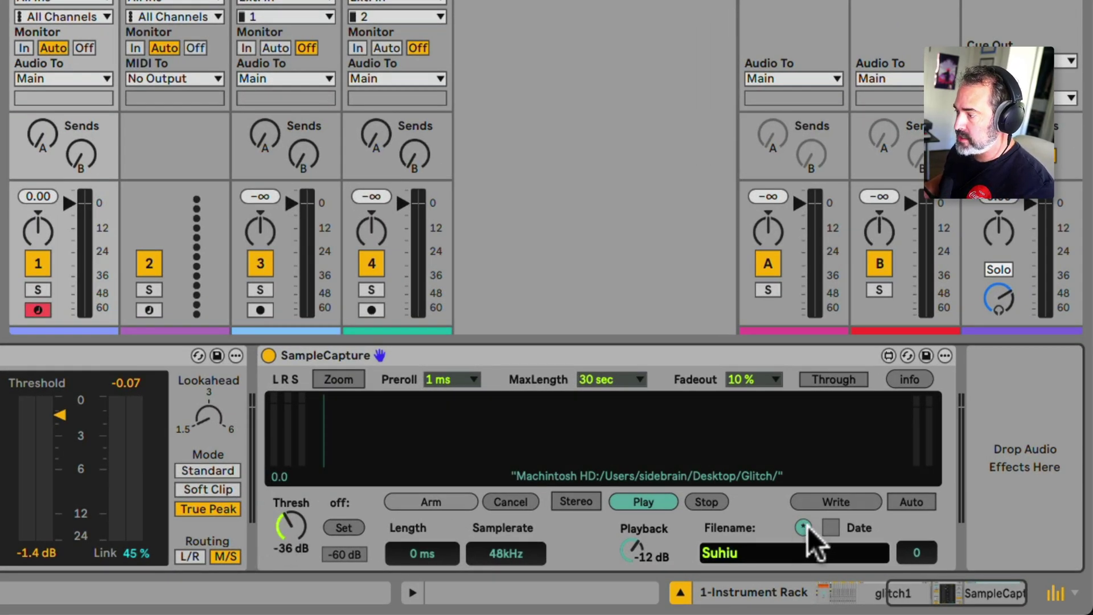
{"action": "left_click", "coordinate": [803, 528]}
{"action": "left_click", "coordinate": [803, 527]}
{"action": "left_click", "coordinate": [803, 528]}
{"action": "left_click", "coordinate": [803, 527]}
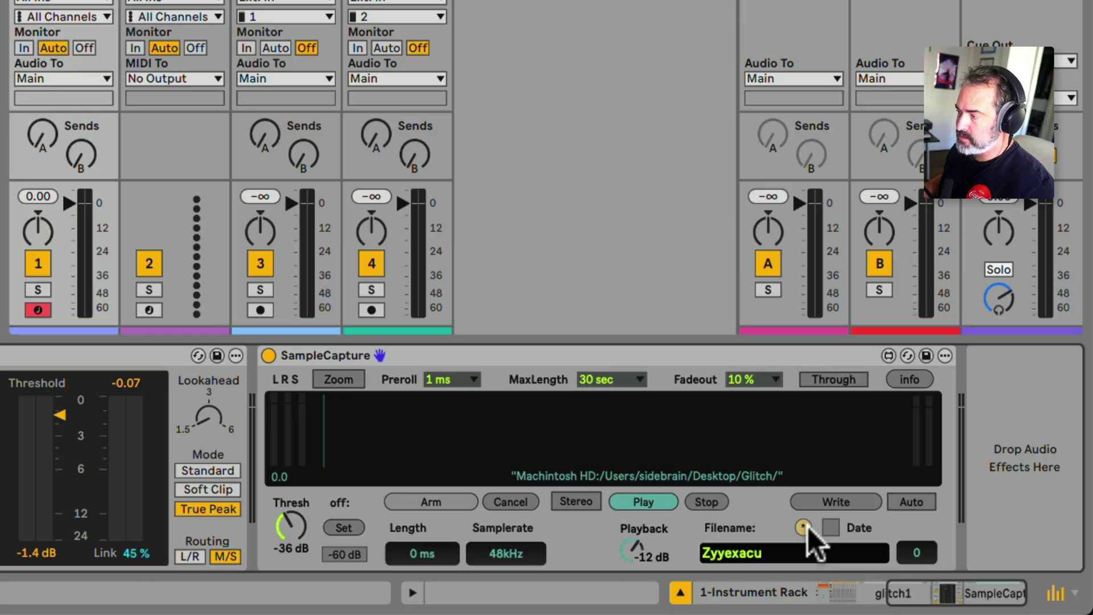
{"action": "left_click", "coordinate": [803, 528]}
{"action": "left_click", "coordinate": [803, 528]}
{"action": "left_click", "coordinate": [803, 528]}
{"action": "left_click", "coordinate": [803, 528]}
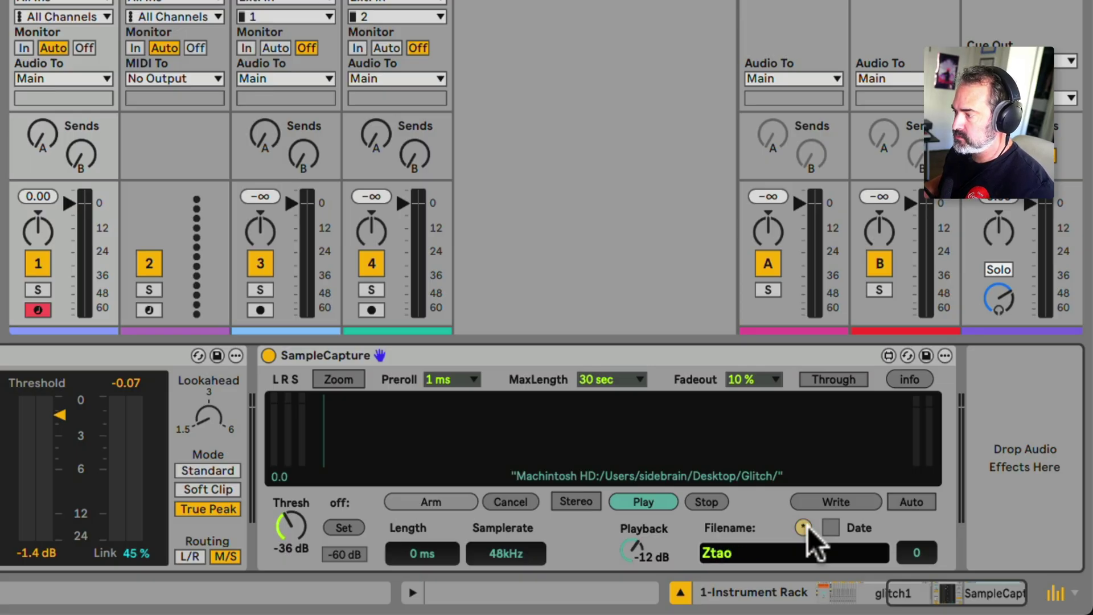
Step: Enable Auto in SampleCapture, arm it, and capture a randomized synth note
{"action": "left_click", "coordinate": [910, 502]}
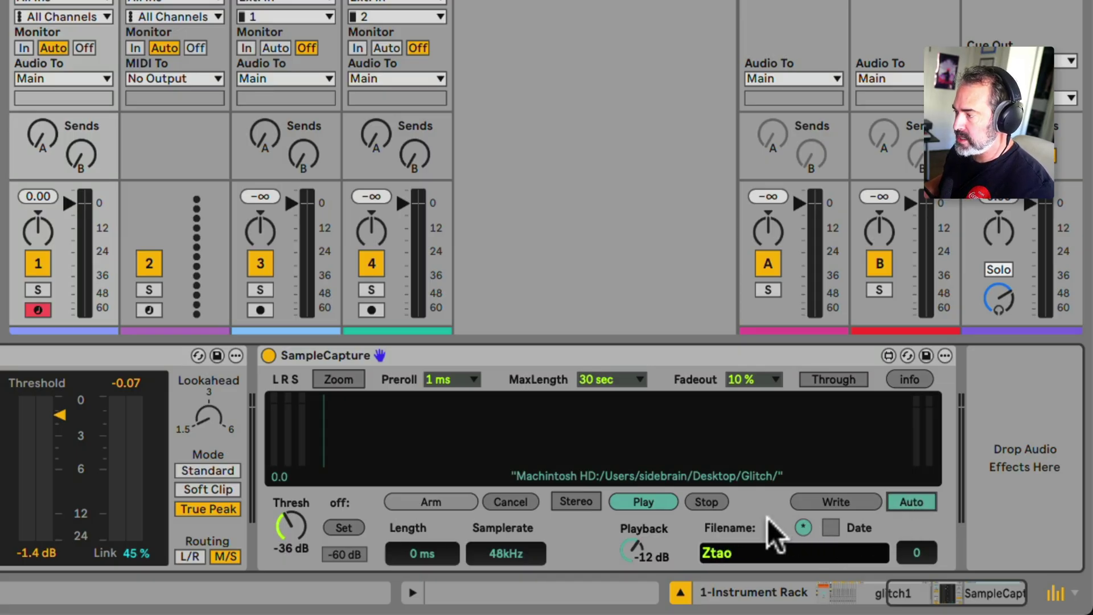
{"action": "left_click", "coordinate": [429, 504]}
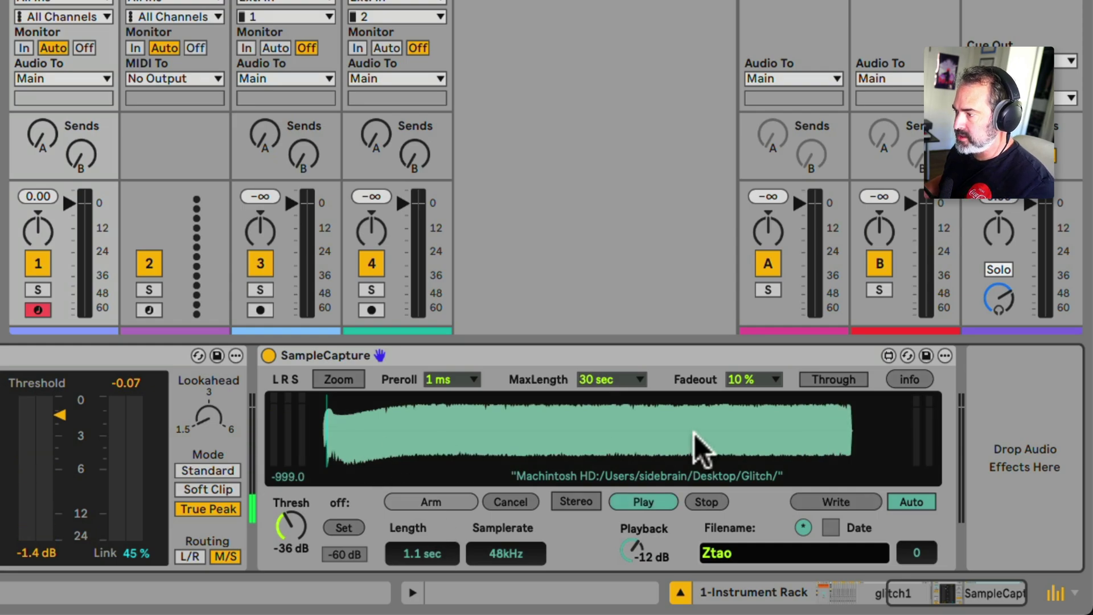
Step: Open the Glitch folder in Finder and write the captured sample into it from SampleCapture
{"action": "key", "text": "super+Tab"}
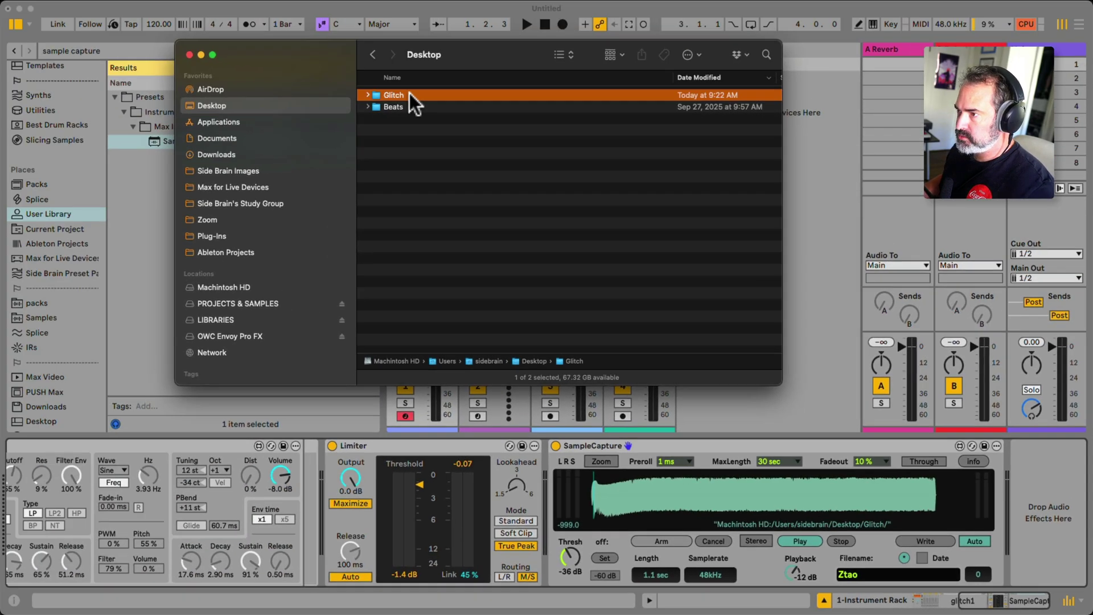
{"action": "double_click", "coordinate": [408, 93]}
{"action": "left_click", "coordinate": [925, 541]}
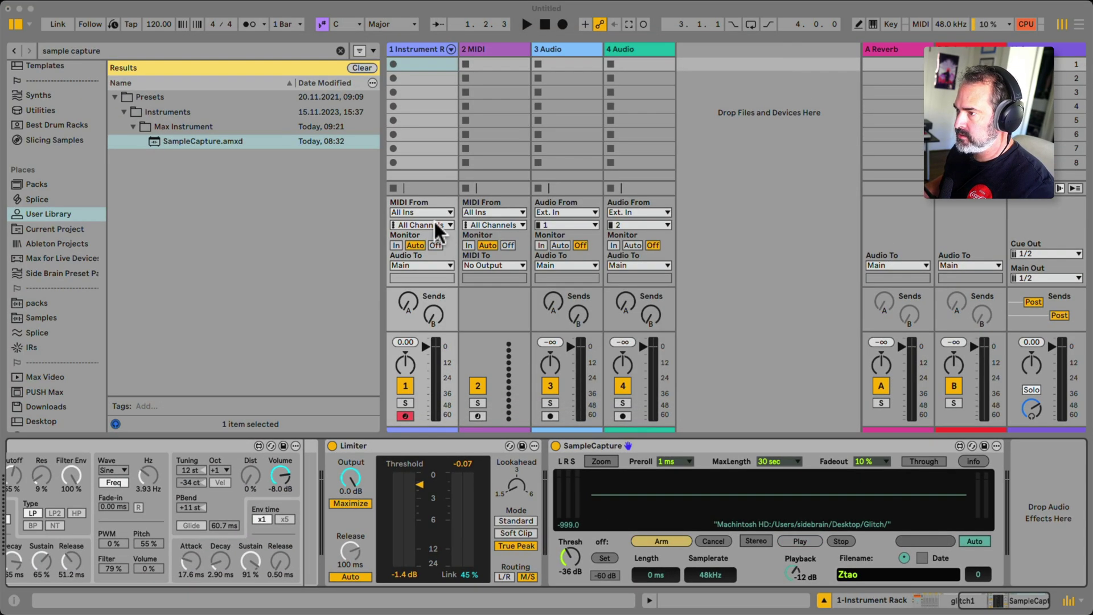
{"action": "key", "text": "super+Tab"}
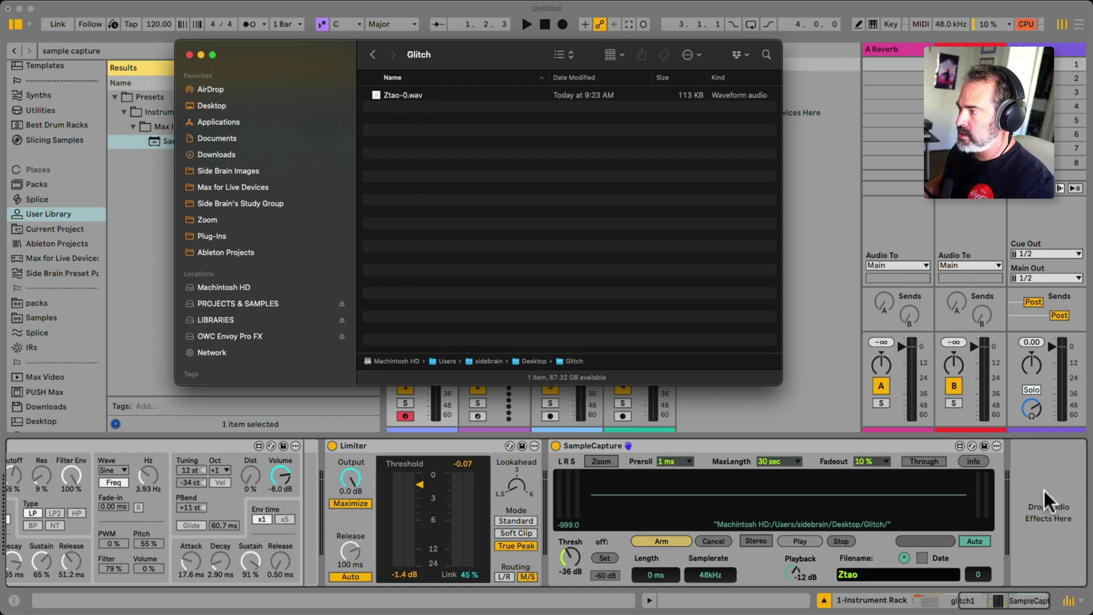
Step: Enable Through in SampleCapture, capture a second synth note, and write it to the Glitch folder
{"action": "left_click", "coordinate": [1043, 488]}
{"action": "left_click", "coordinate": [922, 461]}
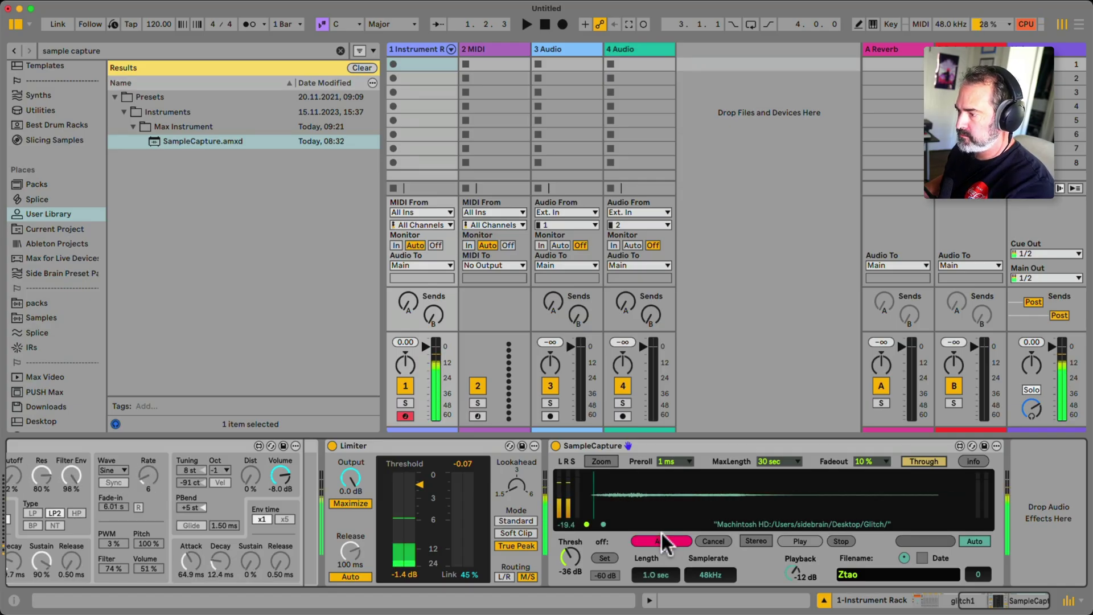
{"action": "left_click", "coordinate": [917, 542]}
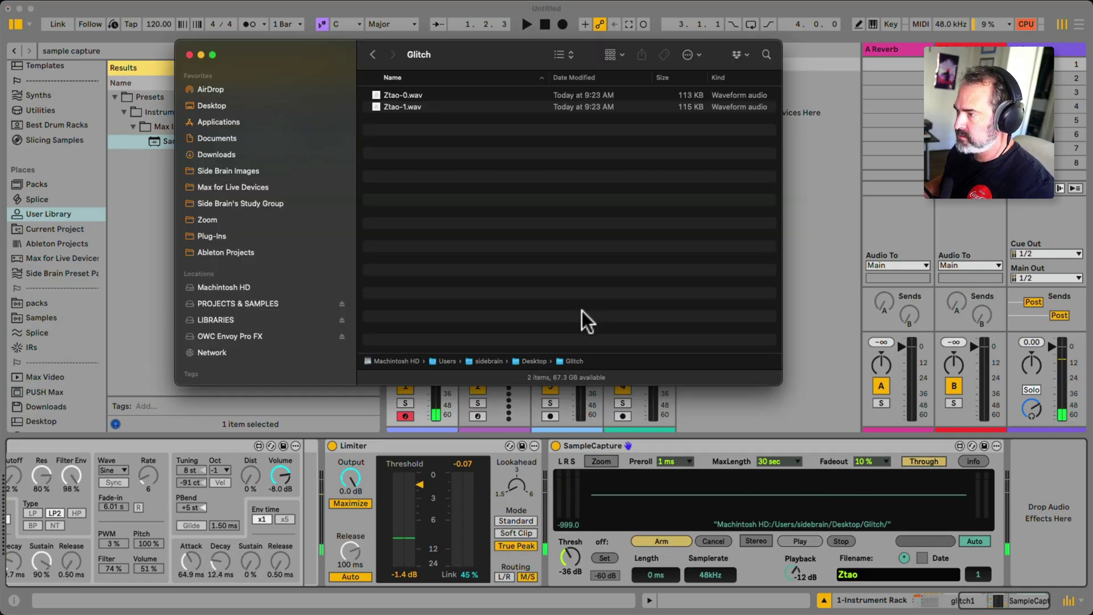
Step: Capture a third synth note, write it with SampleCapture, and select Ztao-2.wav in the Glitch folder
{"action": "left_click", "coordinate": [653, 531]}
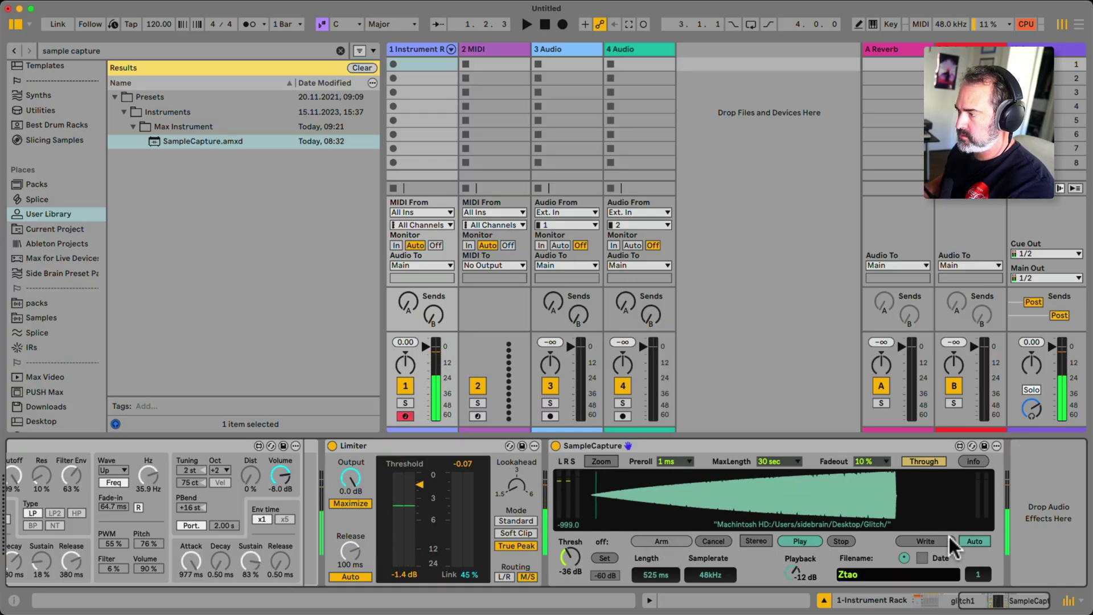
{"action": "left_click", "coordinate": [933, 539]}
{"action": "left_click", "coordinate": [428, 118]}
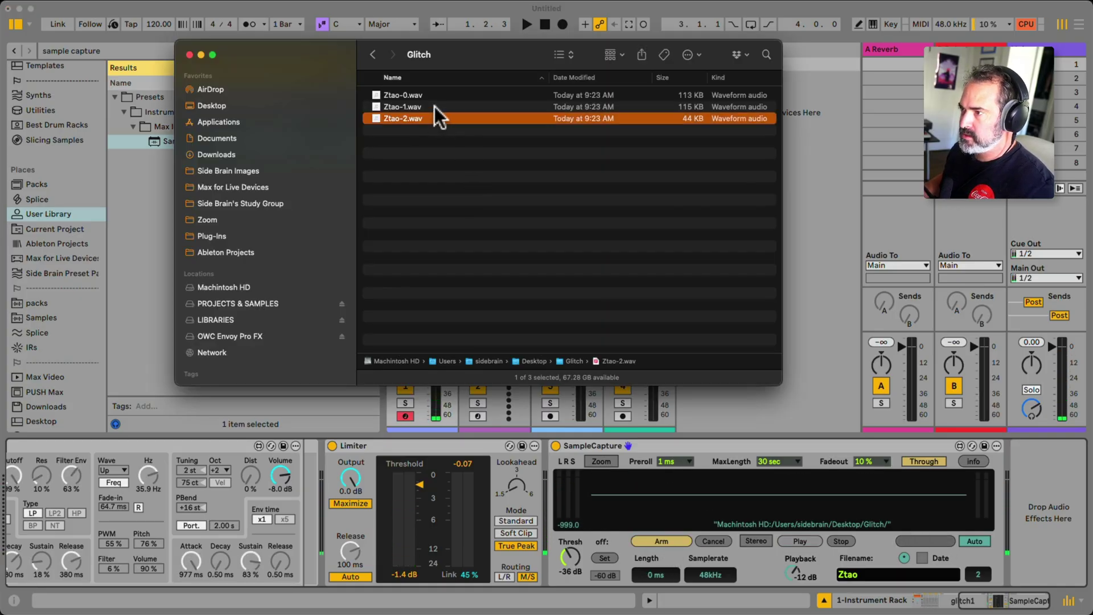
Step: Audition Ztao-0.wav, Ztao-1.wav and Ztao-2.wav in the Glitch folder, and switch back to Ableton Live
{"action": "left_click", "coordinate": [435, 107]}
{"action": "left_click", "coordinate": [433, 98]}
{"action": "left_click", "coordinate": [432, 106]}
{"action": "left_click", "coordinate": [431, 118]}
{"action": "left_click", "coordinate": [431, 107]}
{"action": "left_click", "coordinate": [429, 100]}
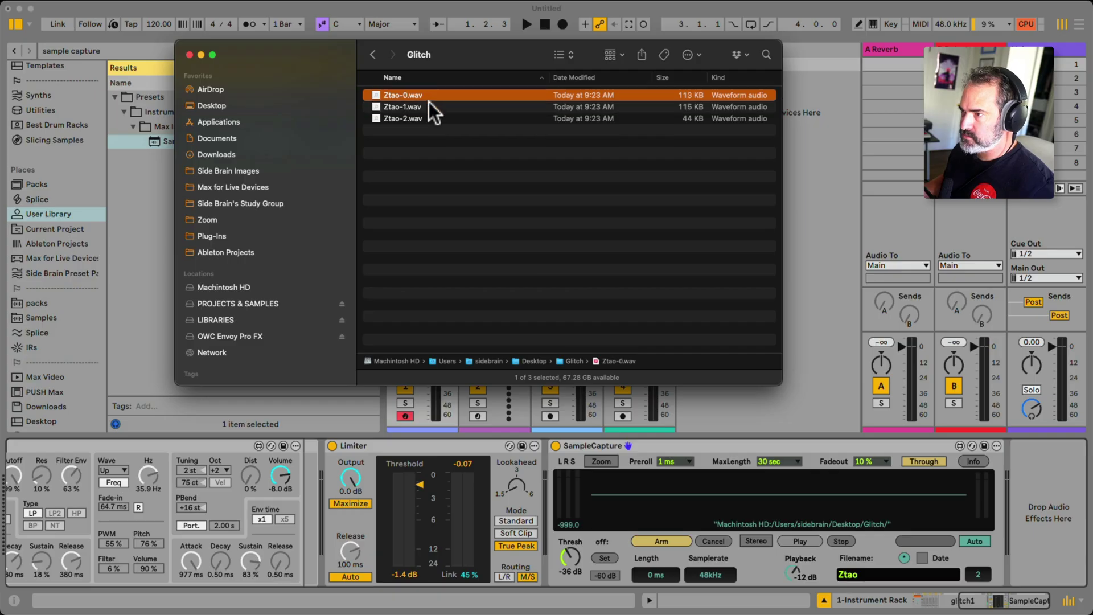
{"action": "left_click", "coordinate": [654, 442]}
{"action": "left_click", "coordinate": [654, 439]}
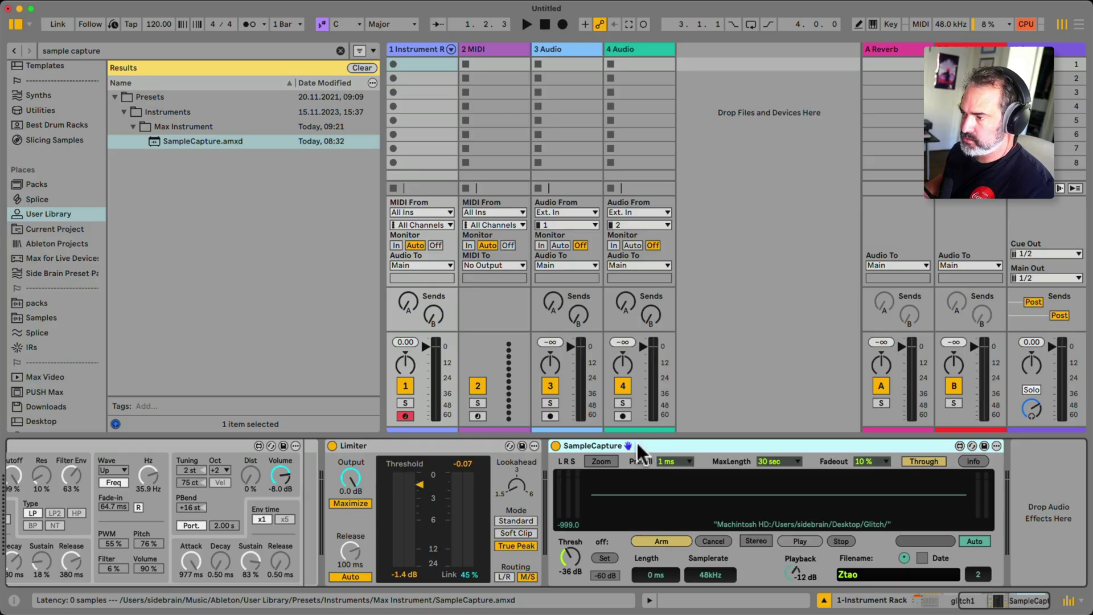
Step: Rename the glitch1 synth device in the instrument rack as Bass
{"action": "scroll", "coordinate": [637, 440], "scroll_direction": "left", "scroll_amount": 10}
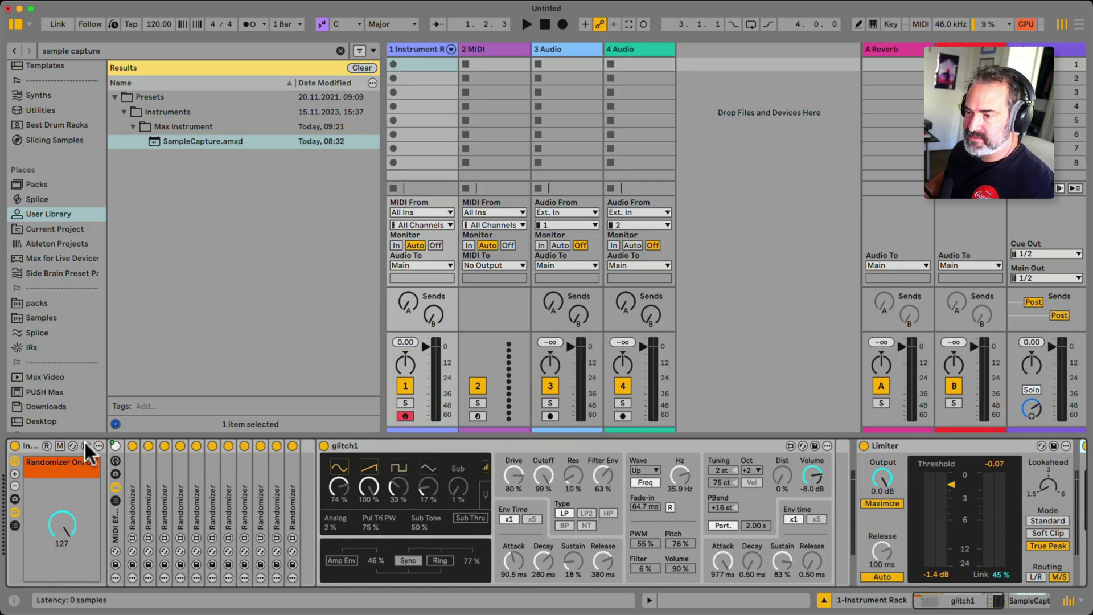
{"action": "scroll", "coordinate": [83, 445], "scroll_direction": "right", "scroll_amount": 1}
{"action": "scroll", "coordinate": [83, 445], "scroll_direction": "left", "scroll_amount": 1}
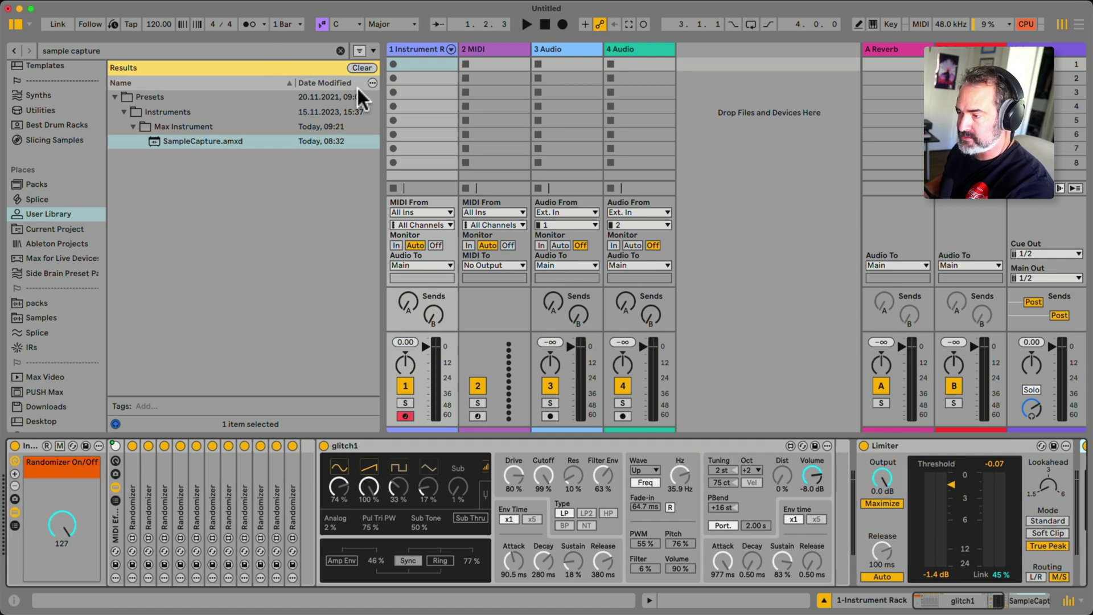
{"action": "left_click", "coordinate": [402, 449]}
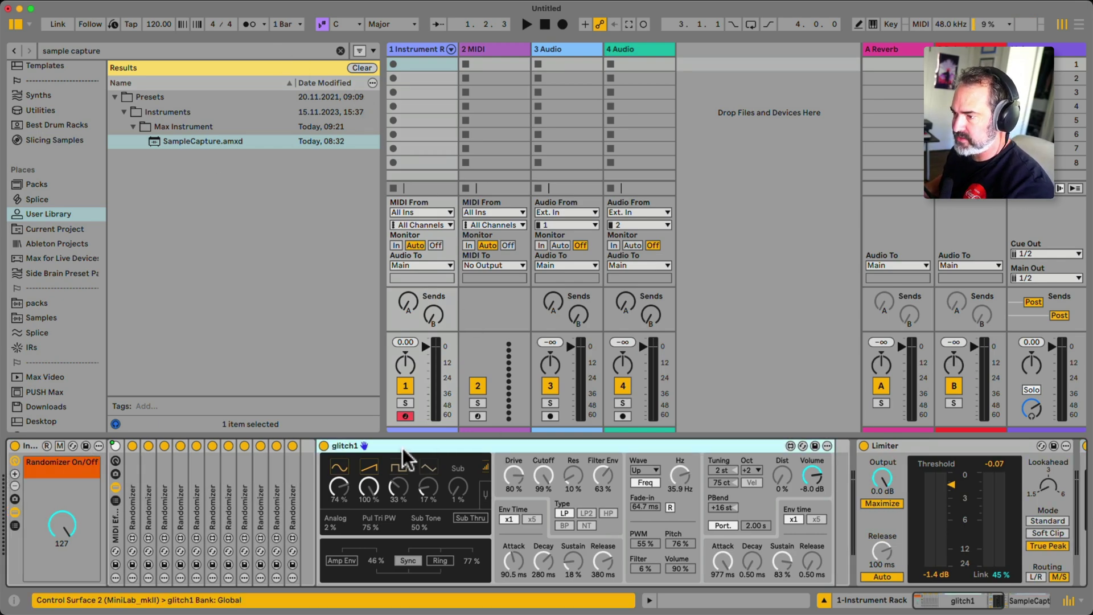
{"action": "key", "text": "super+r"}
{"action": "type", "text": "Bass"}
{"action": "key", "text": "Return"}
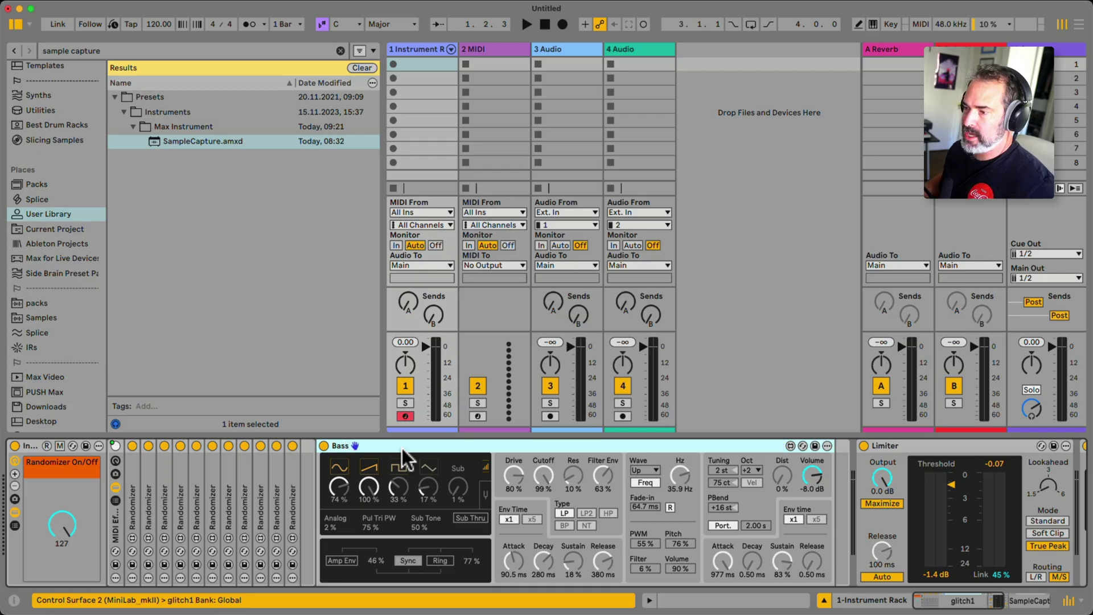
Step: Search the Instruments library for "wavetable ran" and load Wavetable Randomizer.adg onto the second MIDI track
{"action": "left_click", "coordinate": [352, 66]}
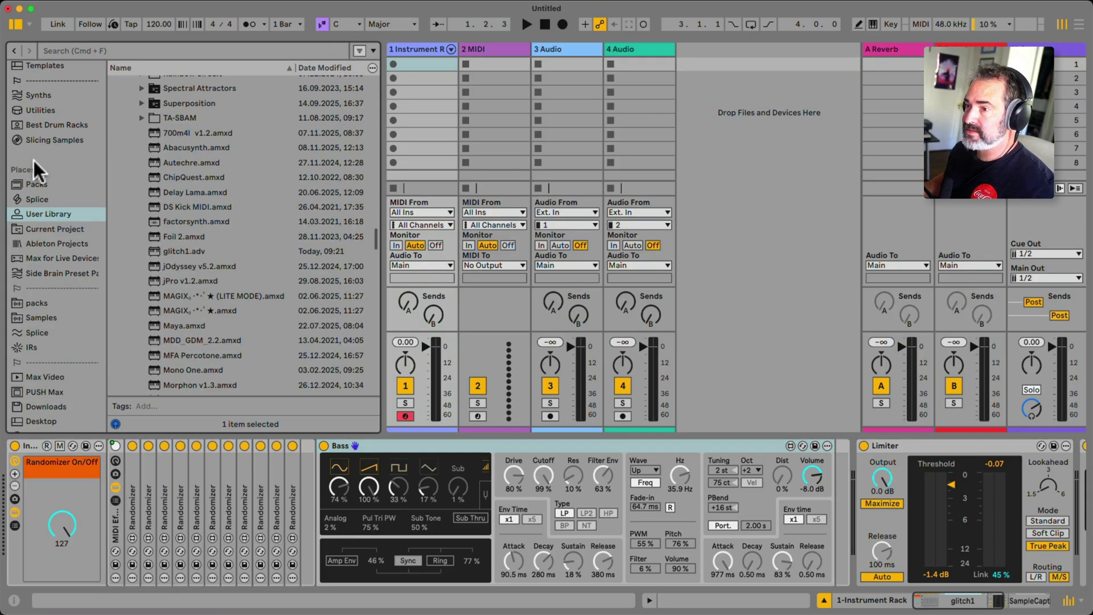
{"action": "scroll", "coordinate": [34, 160], "scroll_direction": "up", "scroll_amount": 5}
{"action": "left_click", "coordinate": [44, 189]}
{"action": "left_click", "coordinate": [67, 49]}
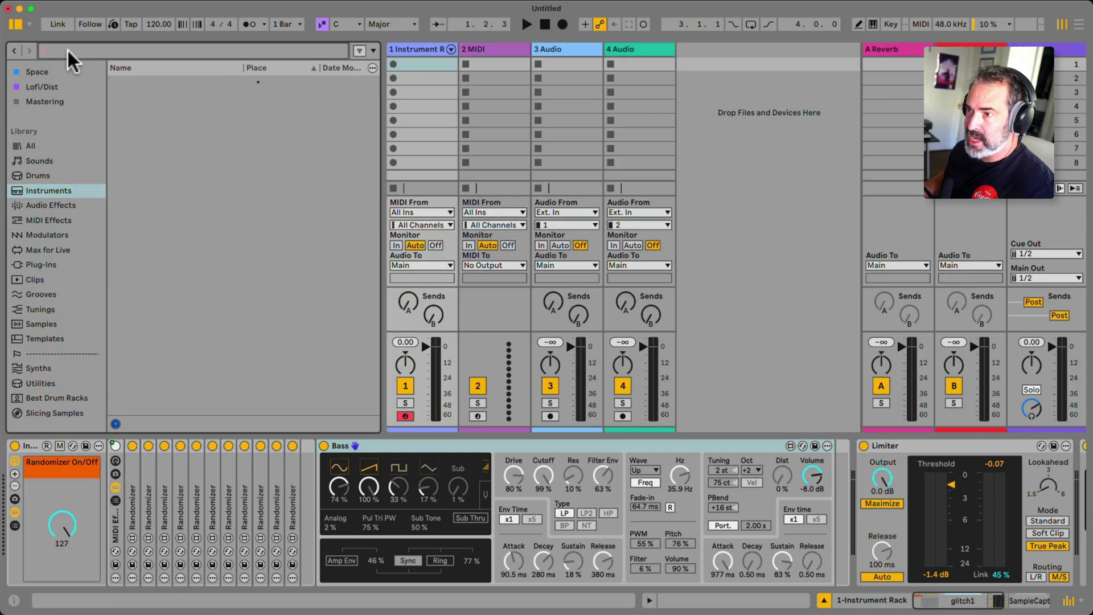
{"action": "type", "text": "wavetable ran"}
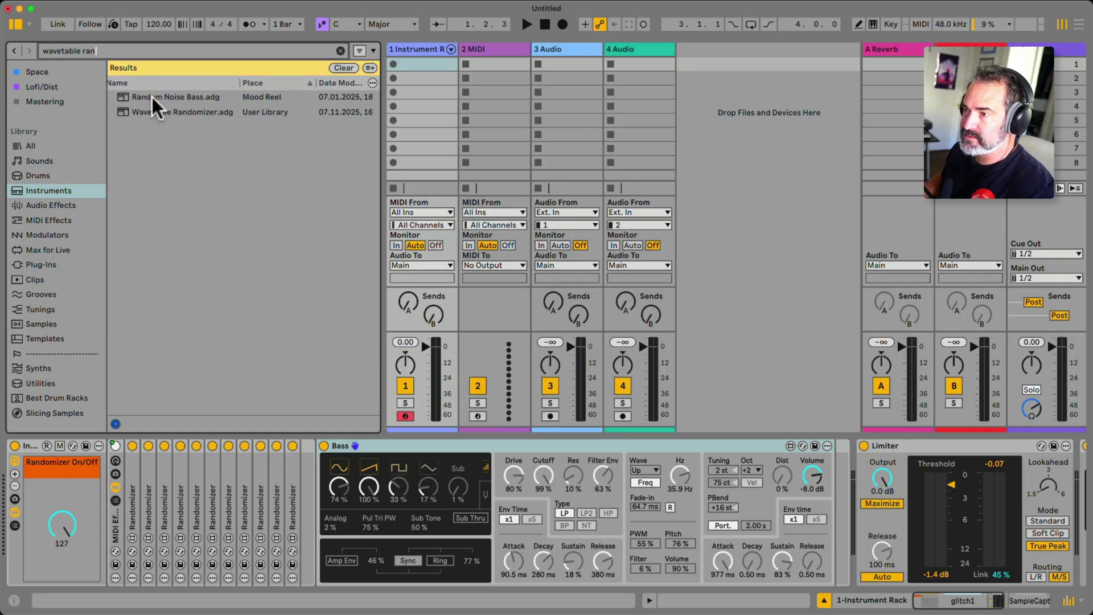
{"action": "left_click_drag", "start_coordinate": [187, 111], "coordinate": [487, 105]}
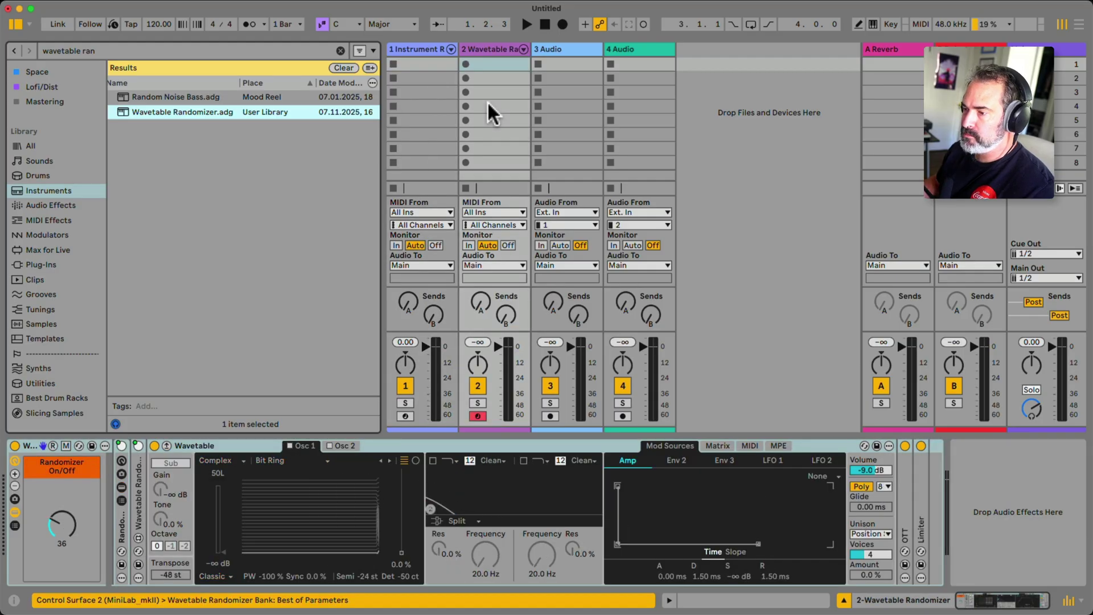
Step: Unfold the Wavetable Randomizer device inside its rack, audition randomized Wavetable sounds, and fold the device again
{"action": "double_click", "coordinate": [140, 502]}
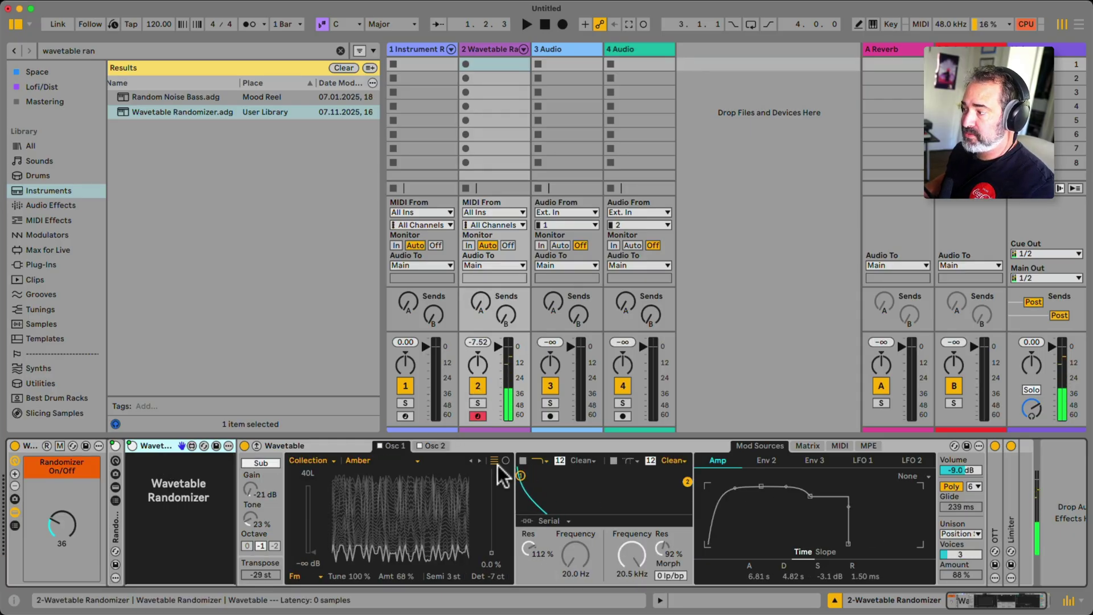
{"action": "left_click", "coordinate": [337, 444]}
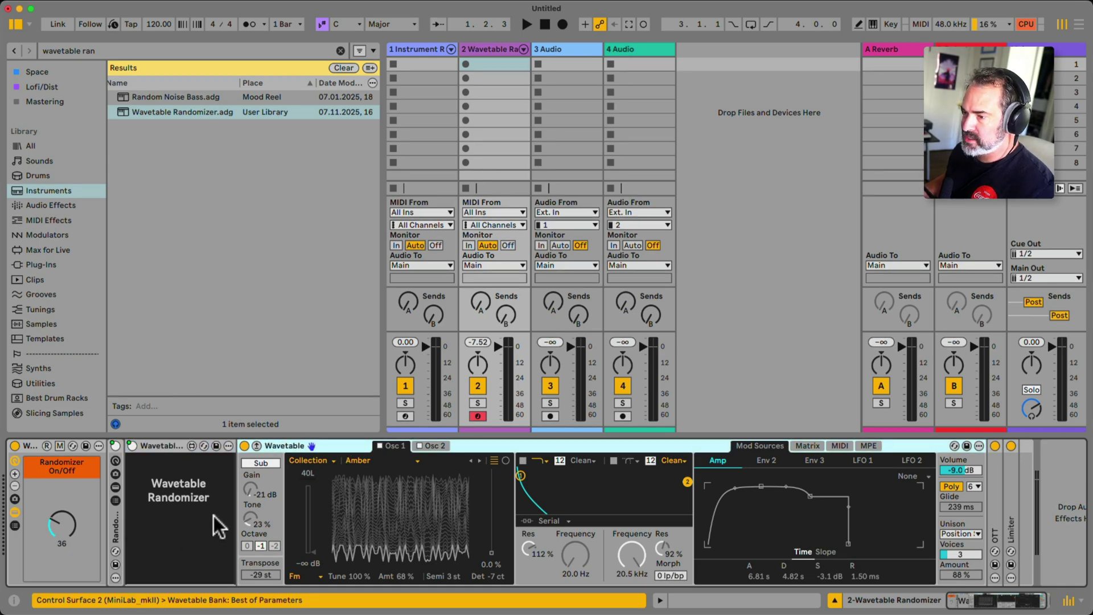
{"action": "double_click", "coordinate": [169, 442]}
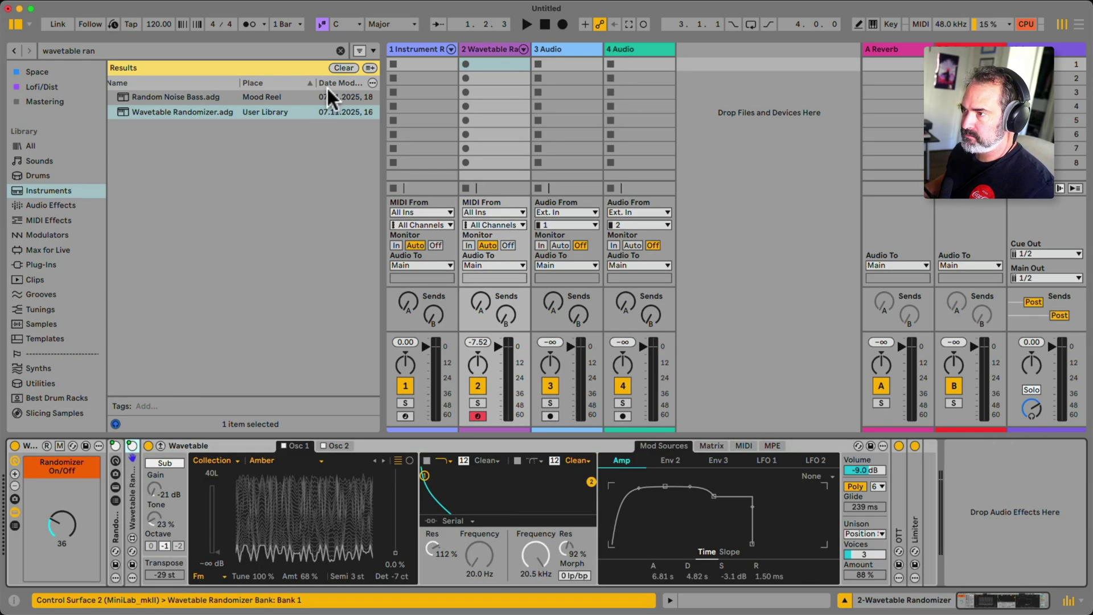
Step: Search the Instruments library for "echo verb" and load Echo Verb Randomizer.adg on a new track after the Wavetable Randomizer track
{"action": "left_click", "coordinate": [210, 46]}
{"action": "type", "text": "echo verb"}
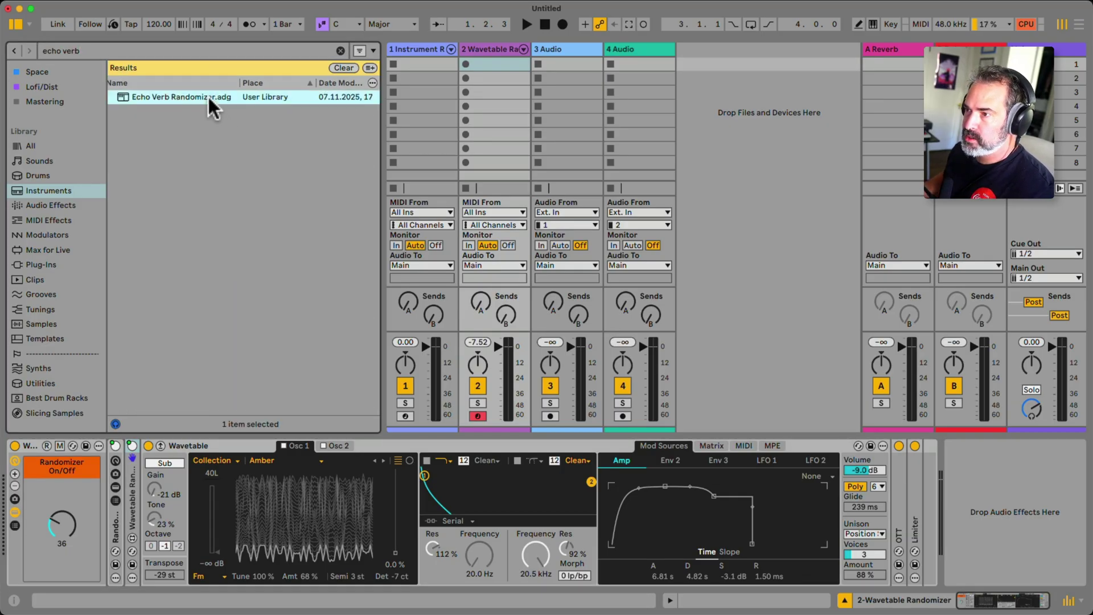
{"action": "left_click_drag", "start_coordinate": [207, 94], "coordinate": [568, 100]}
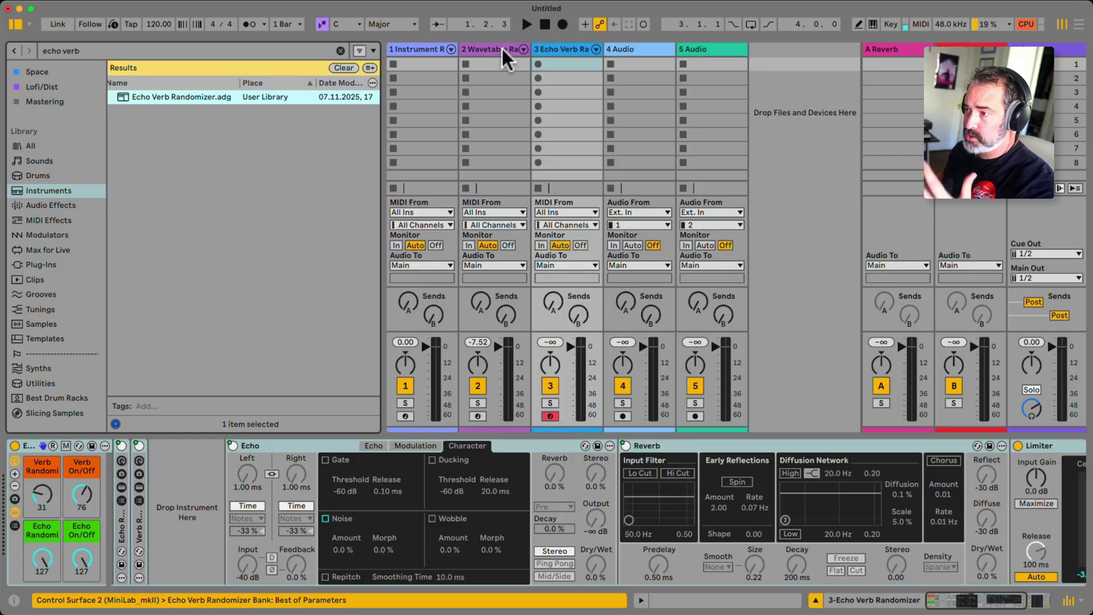
Step: Compare the device chains of the Wavetable Randomizer and Echo Verb Randomizer tracks, and clear the browser search
{"action": "left_click", "coordinate": [502, 50]}
{"action": "left_click", "coordinate": [555, 49]}
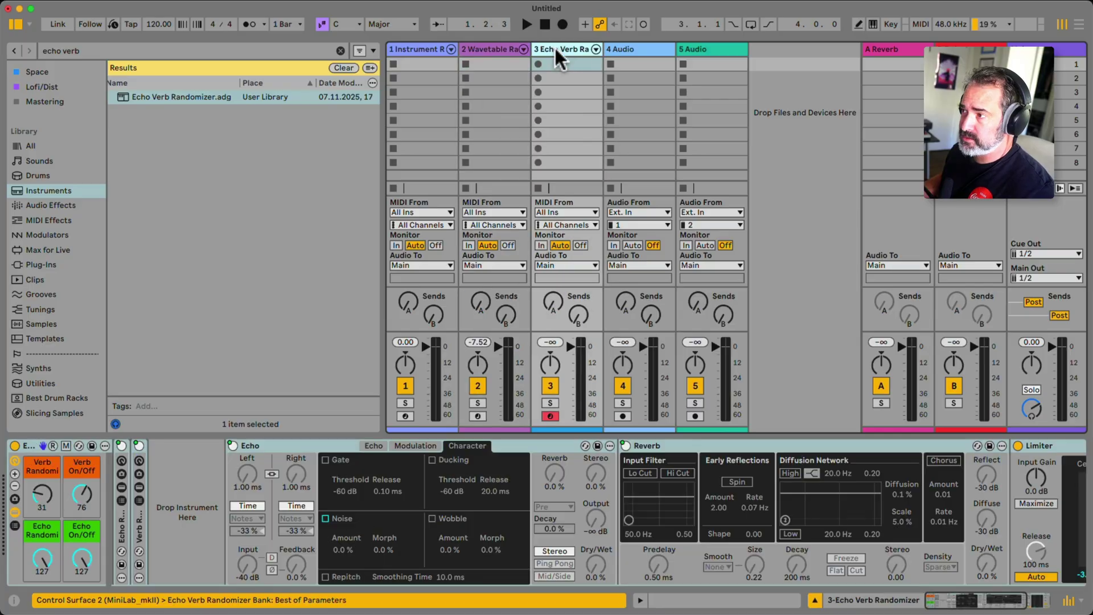
{"action": "left_click", "coordinate": [511, 48]}
{"action": "left_click", "coordinate": [548, 49]}
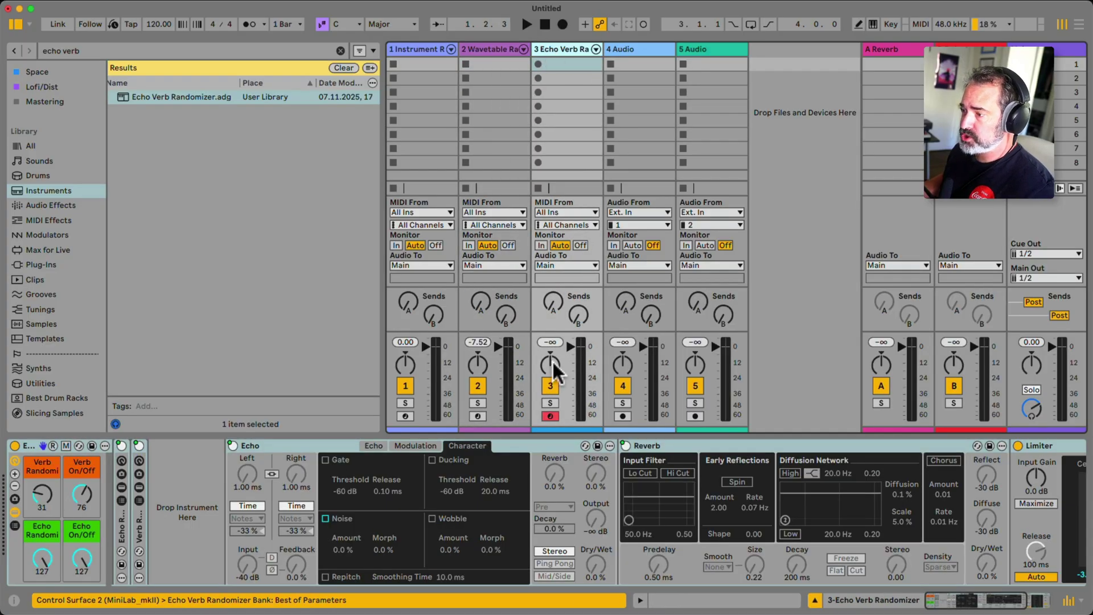
{"action": "left_click", "coordinate": [344, 68]}
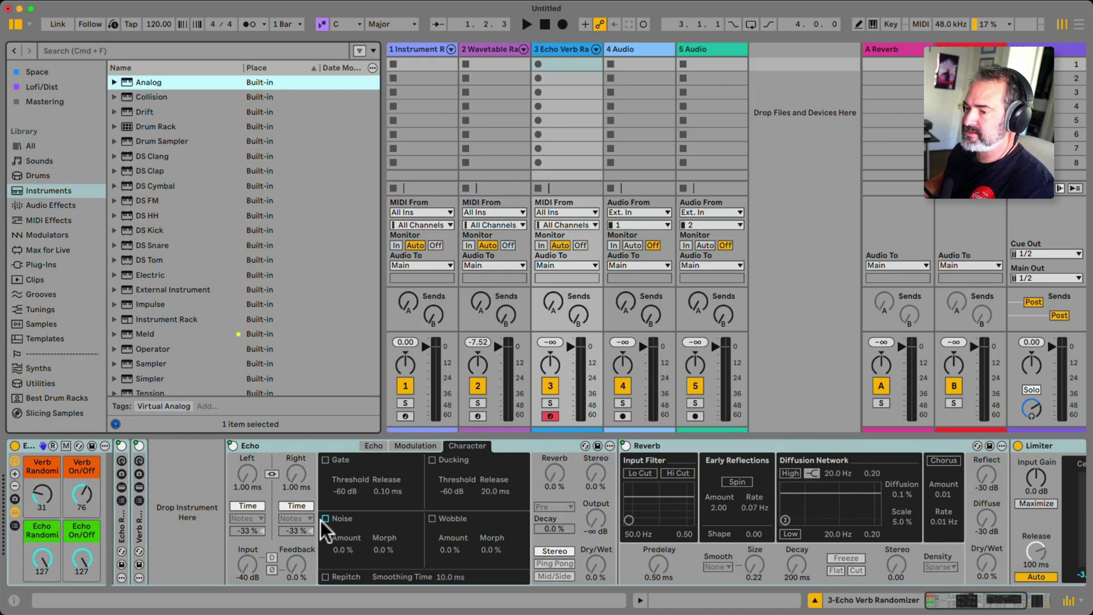
Step: Unfold the Echo Randomizer rack and examine a Smooth Randomizer's settings and the randomized Echo and Reverb parameters
{"action": "double_click", "coordinate": [118, 515]}
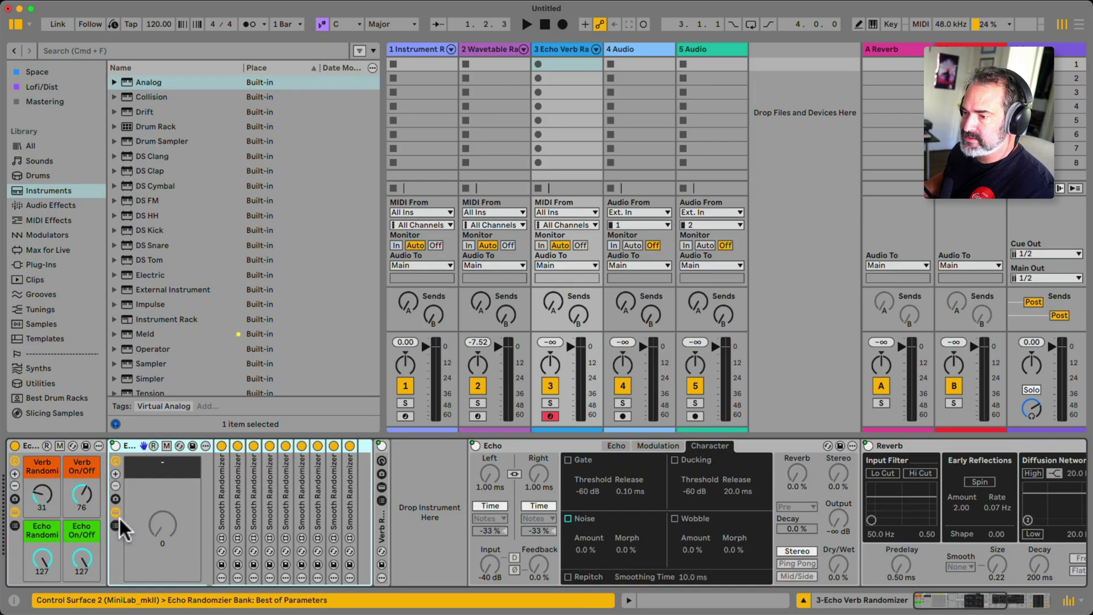
{"action": "double_click", "coordinate": [231, 500]}
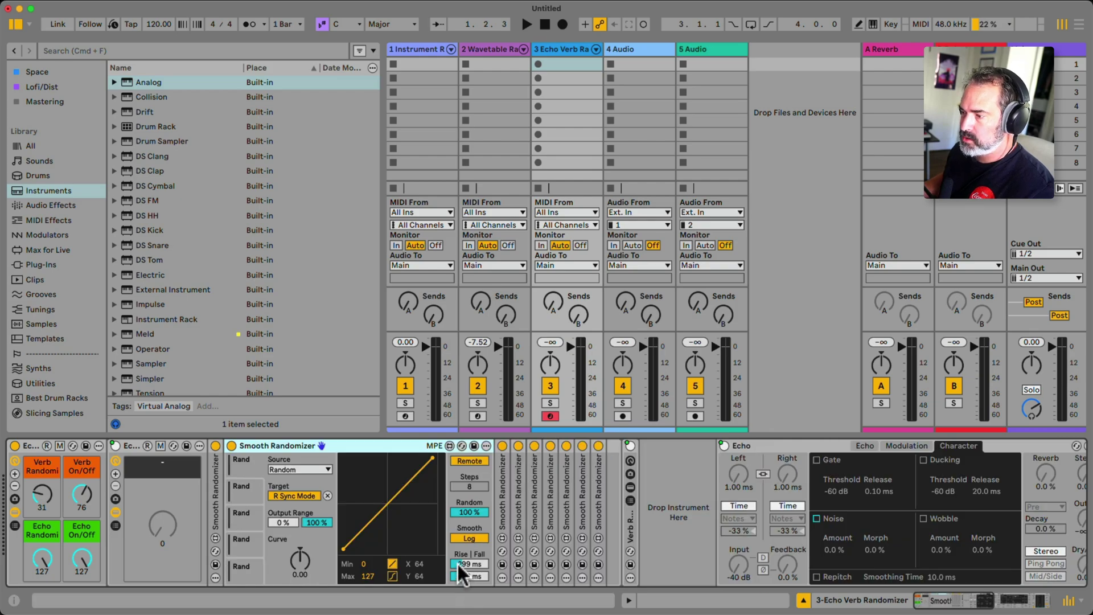
{"action": "double_click", "coordinate": [296, 445]}
{"action": "scroll", "coordinate": [313, 478], "scroll_direction": "right", "scroll_amount": 5}
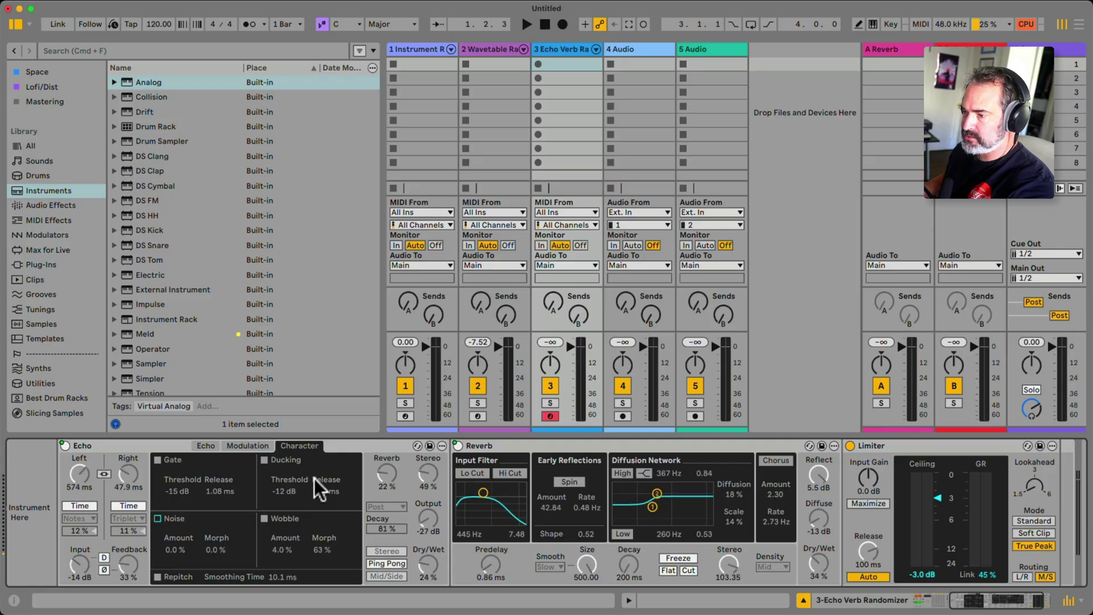
{"action": "scroll", "coordinate": [307, 495], "scroll_direction": "left", "scroll_amount": 5}
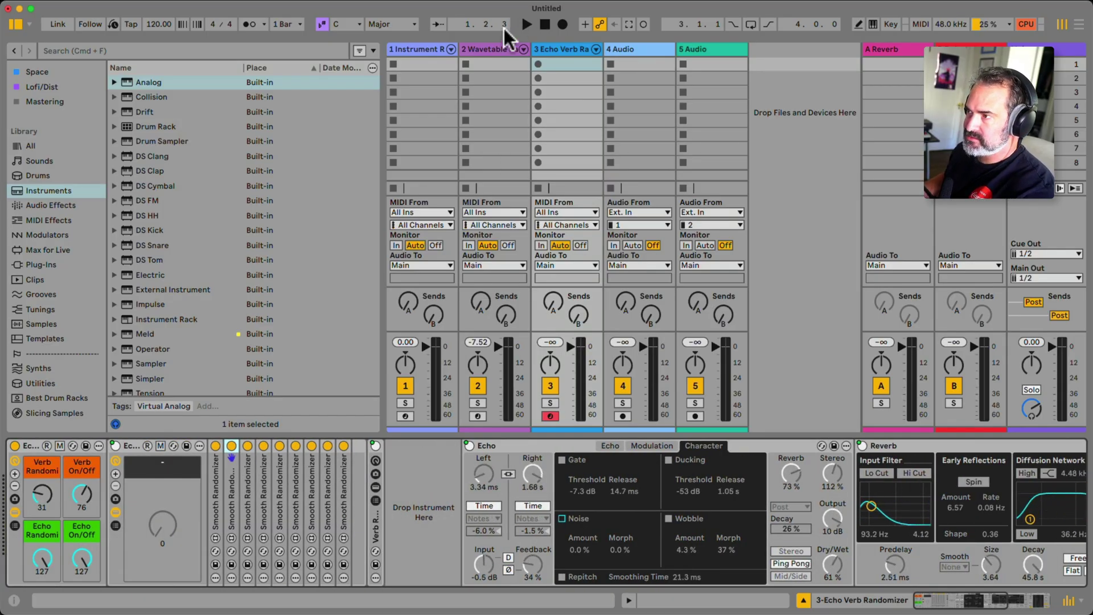
Step: Move the Wavetable Randomizer rack from track 2 into the empty instrument slot of Echo Verb Randomizer and audition the combined chain
{"action": "left_click", "coordinate": [501, 49]}
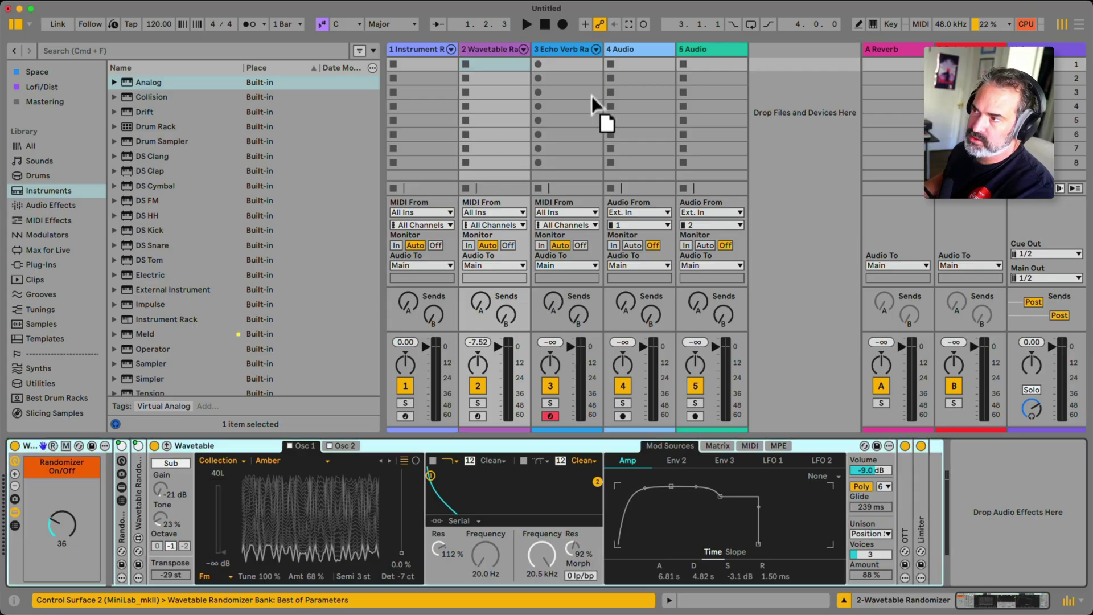
{"action": "left_click", "coordinate": [558, 46]}
{"action": "left_click_drag", "start_coordinate": [556, 43], "coordinate": [411, 486]}
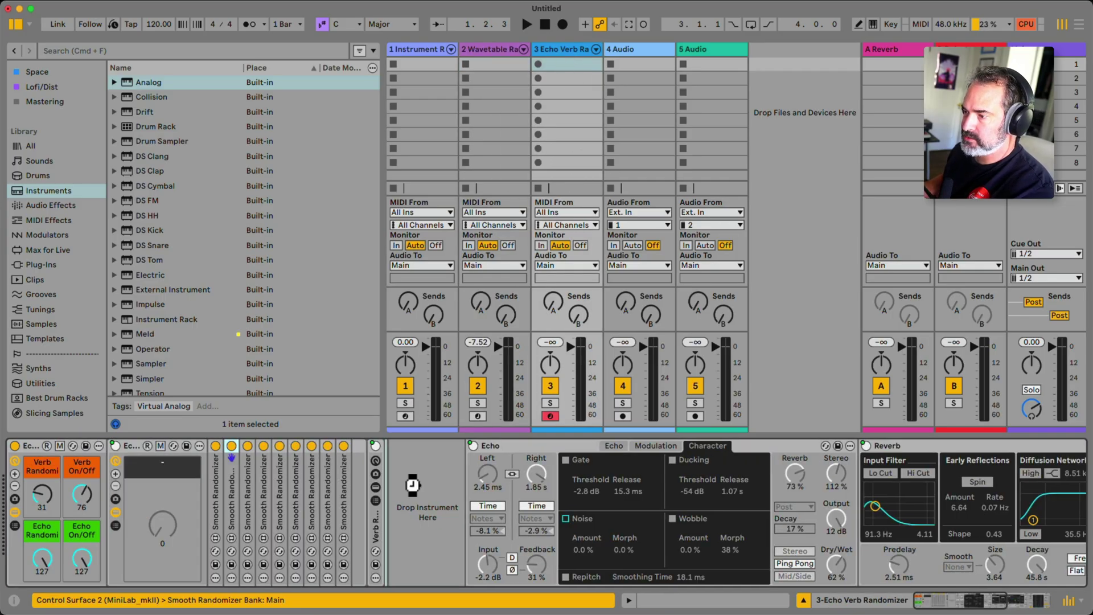
{"action": "scroll", "coordinate": [425, 486], "scroll_direction": "right", "scroll_amount": 10}
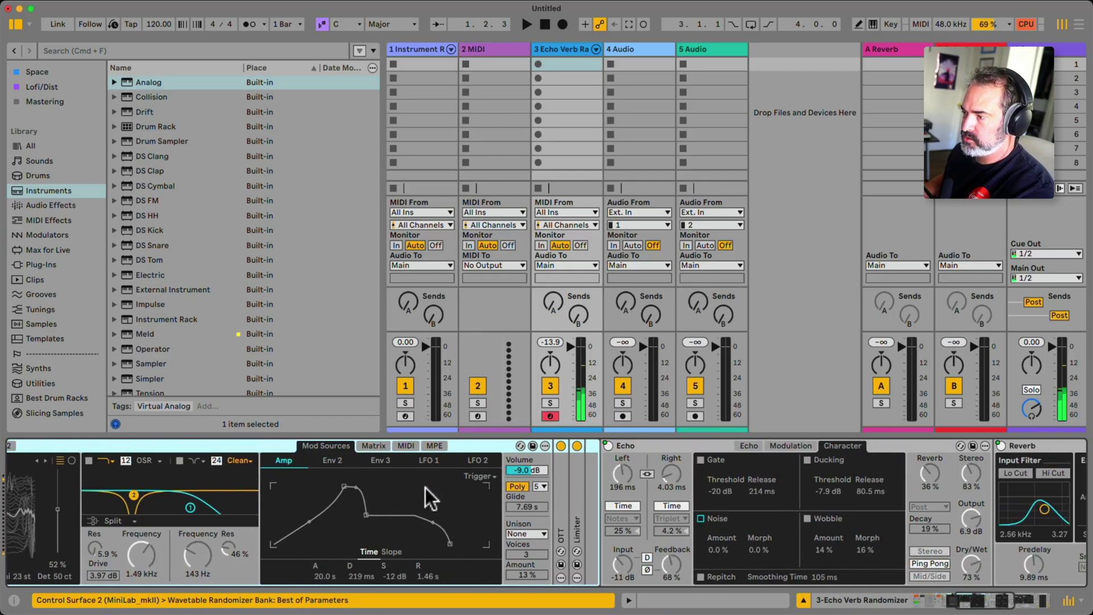
{"action": "scroll", "coordinate": [425, 485], "scroll_direction": "right", "scroll_amount": 10}
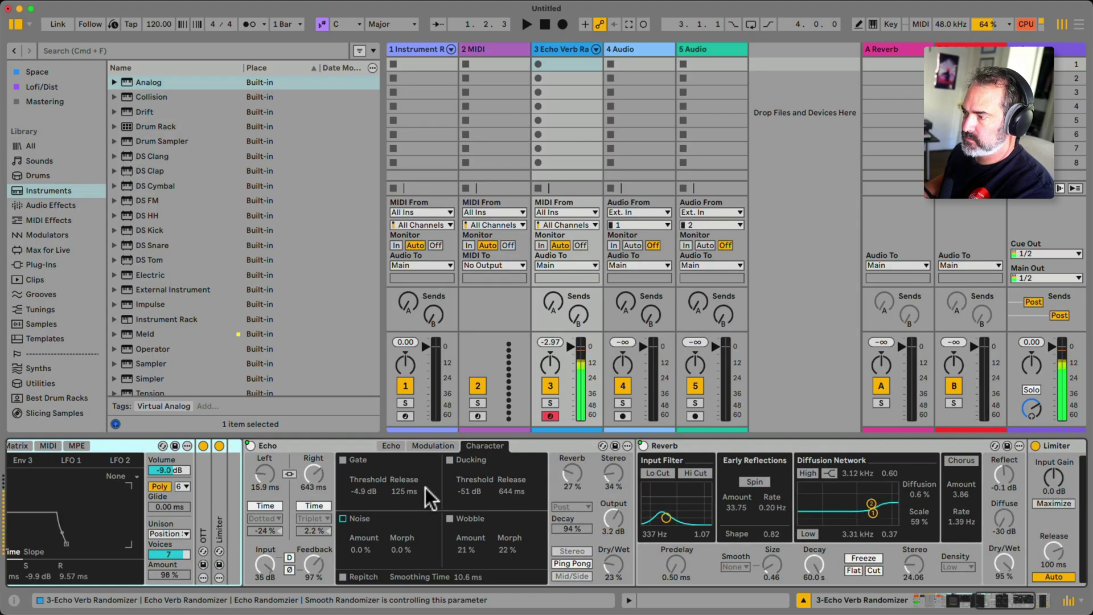
{"action": "scroll", "coordinate": [425, 487], "scroll_direction": "left", "scroll_amount": 15}
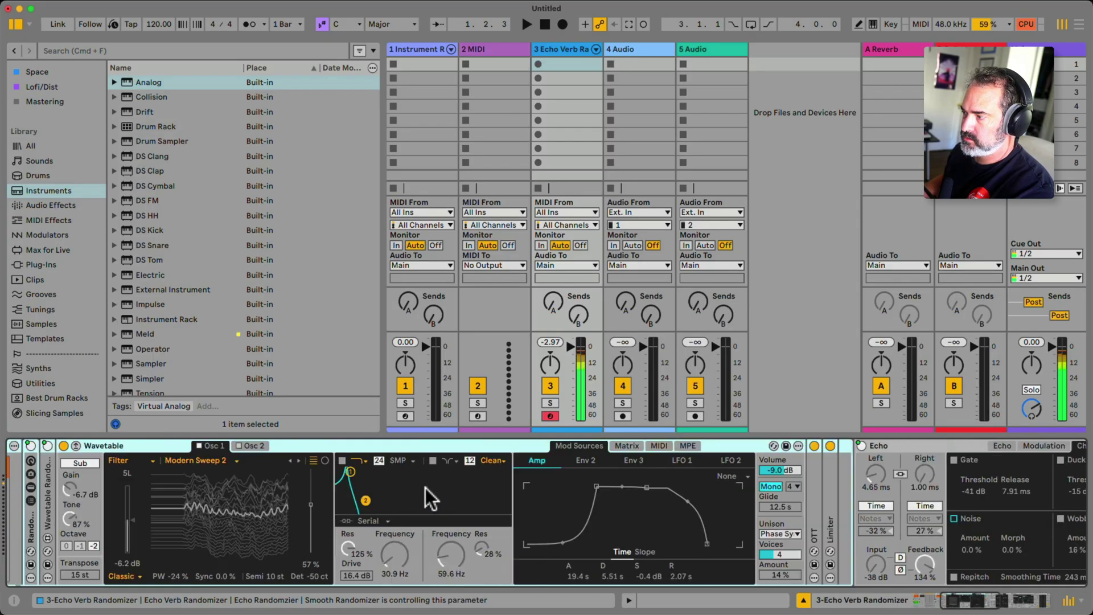
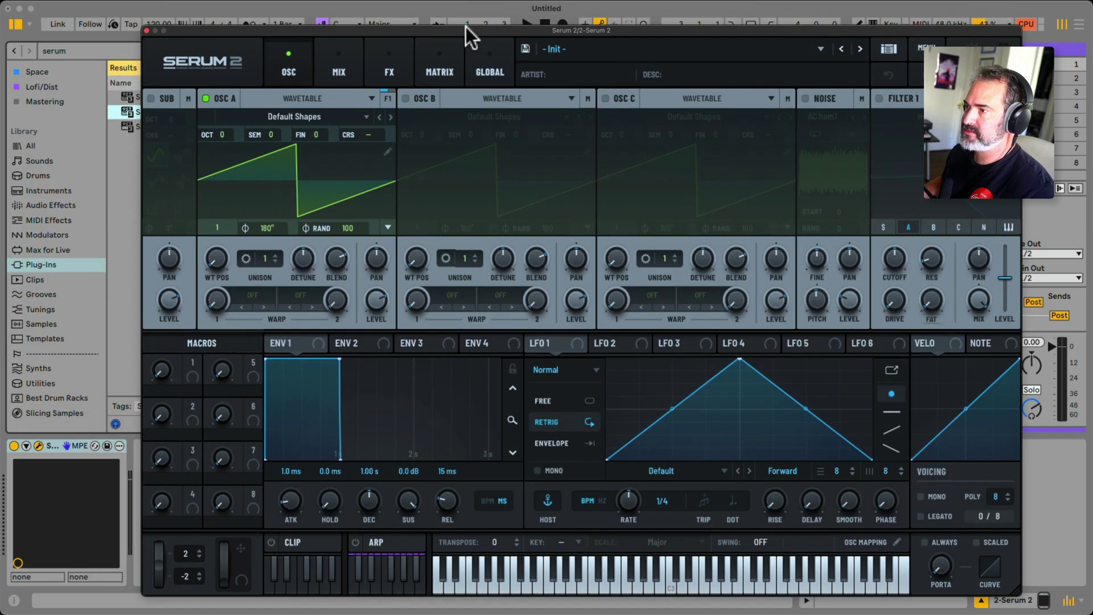
Step: Review the Note modulation sources, including NoteOn Rand, in Serum 2's modulation matrix, and close the plug-in window
{"action": "left_click", "coordinate": [439, 62]}
{"action": "left_click", "coordinate": [215, 123]}
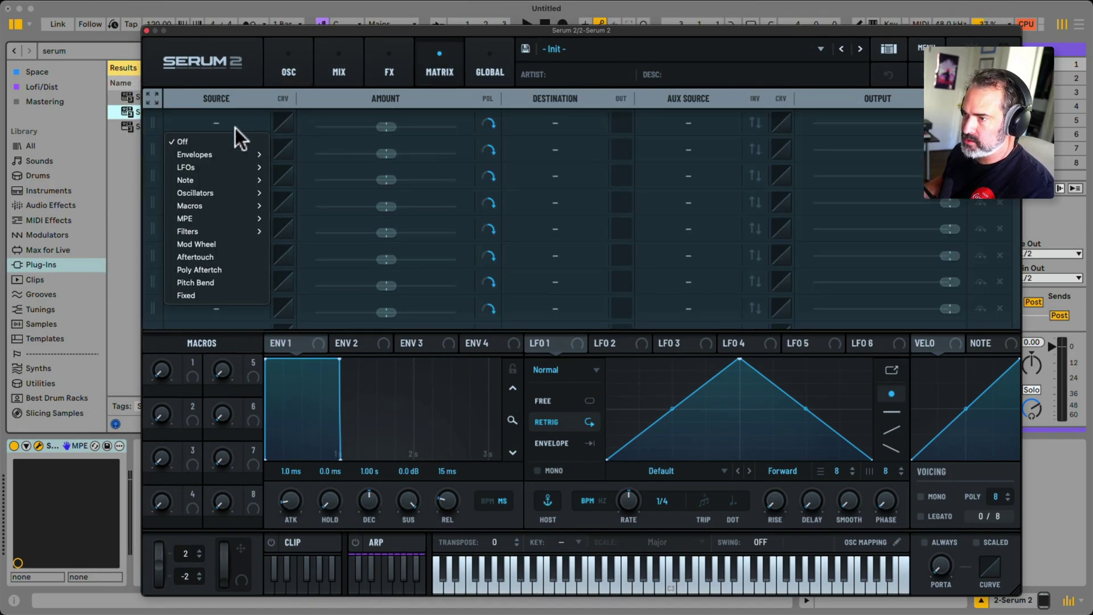
{"action": "mouse_move", "coordinate": [228, 177]}
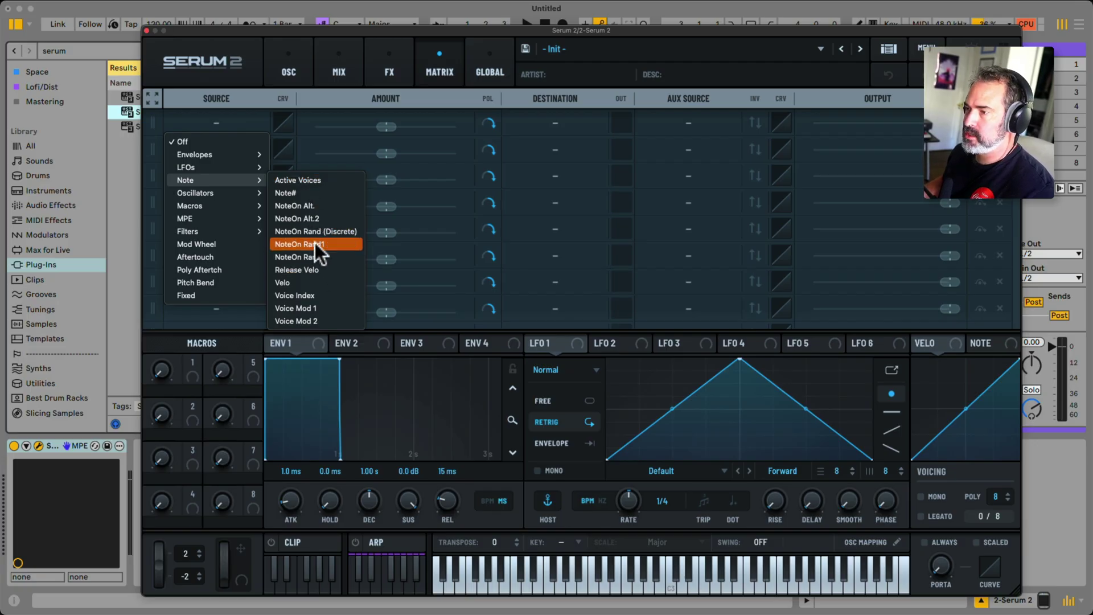
{"action": "left_click_drag", "start_coordinate": [362, 32], "coordinate": [397, 12]}
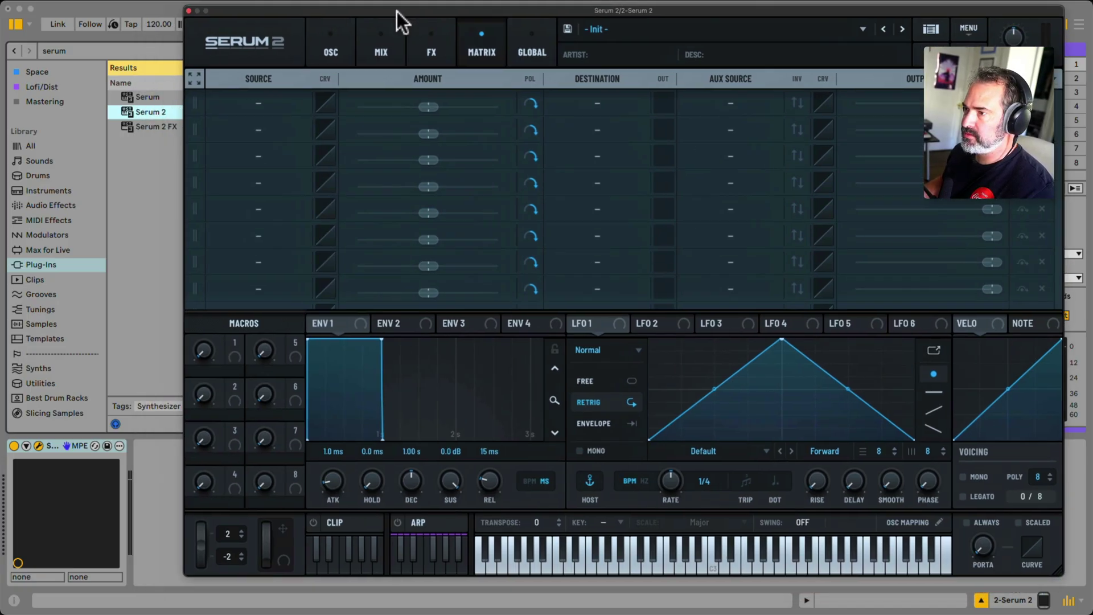
{"action": "left_click", "coordinate": [189, 10]}
Step: Clear the browser search and place the Expression Control preset Randomizer.adv in front of Serum 2 on track 2
{"action": "left_click", "coordinate": [353, 68]}
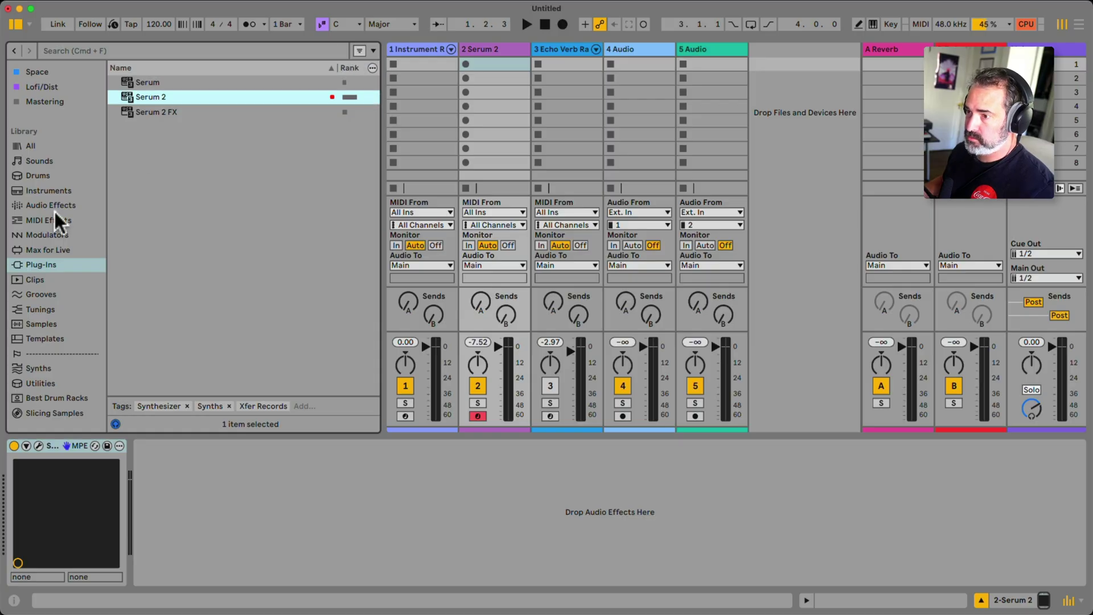
{"action": "left_click", "coordinate": [49, 233]}
{"action": "left_click", "coordinate": [159, 185]}
{"action": "left_click_drag", "start_coordinate": [165, 170], "coordinate": [26, 462]}
{"action": "left_click", "coordinate": [156, 183]}
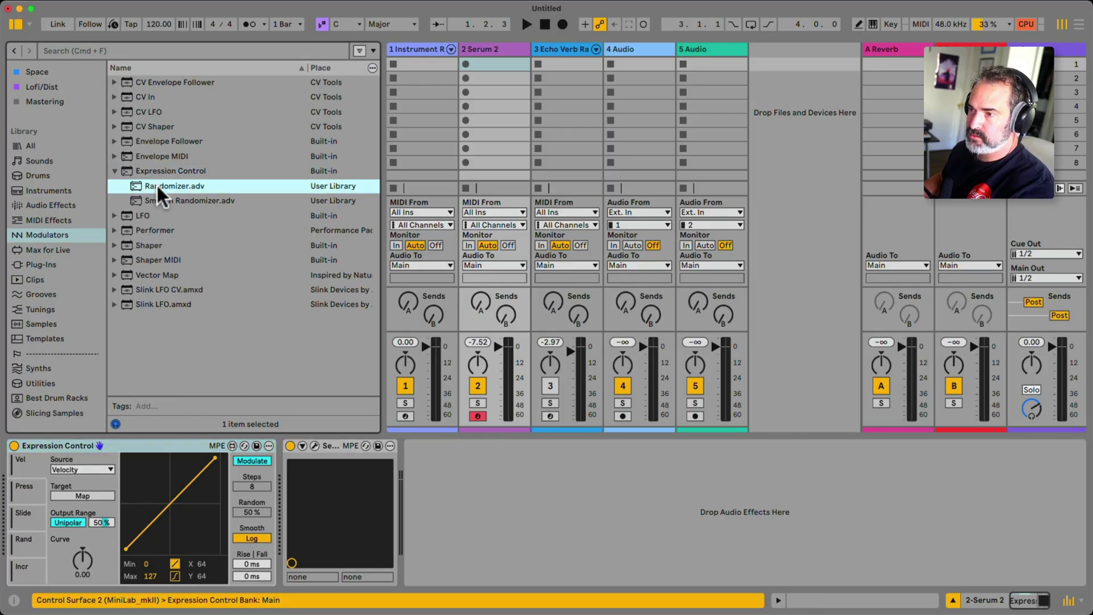
{"action": "left_click_drag", "start_coordinate": [156, 183], "coordinate": [155, 443]}
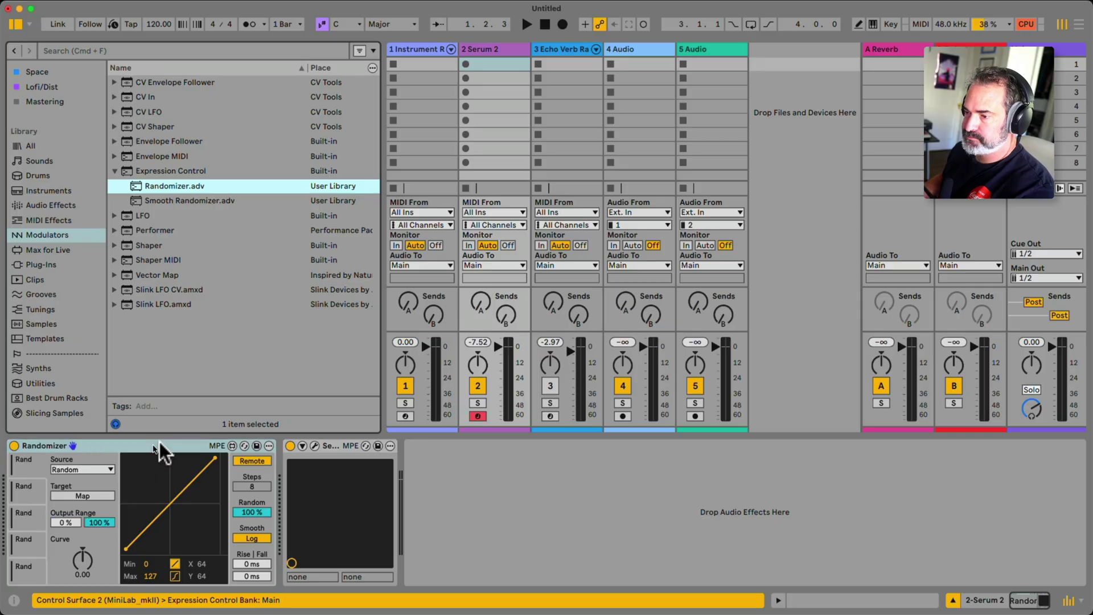
Step: Configure Serum 2's device parameters with oscillator A's wavetable position, warp controls, unison detune, unison blend, pan and level
{"action": "left_click", "coordinate": [301, 446]}
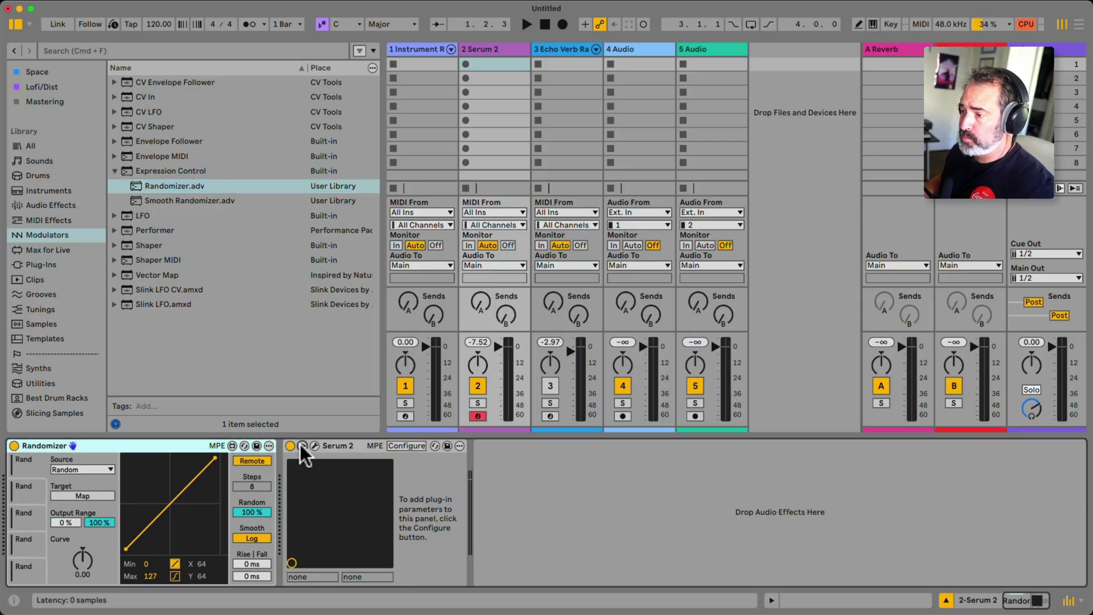
{"action": "left_click", "coordinate": [407, 446]}
{"action": "left_click", "coordinate": [340, 37]}
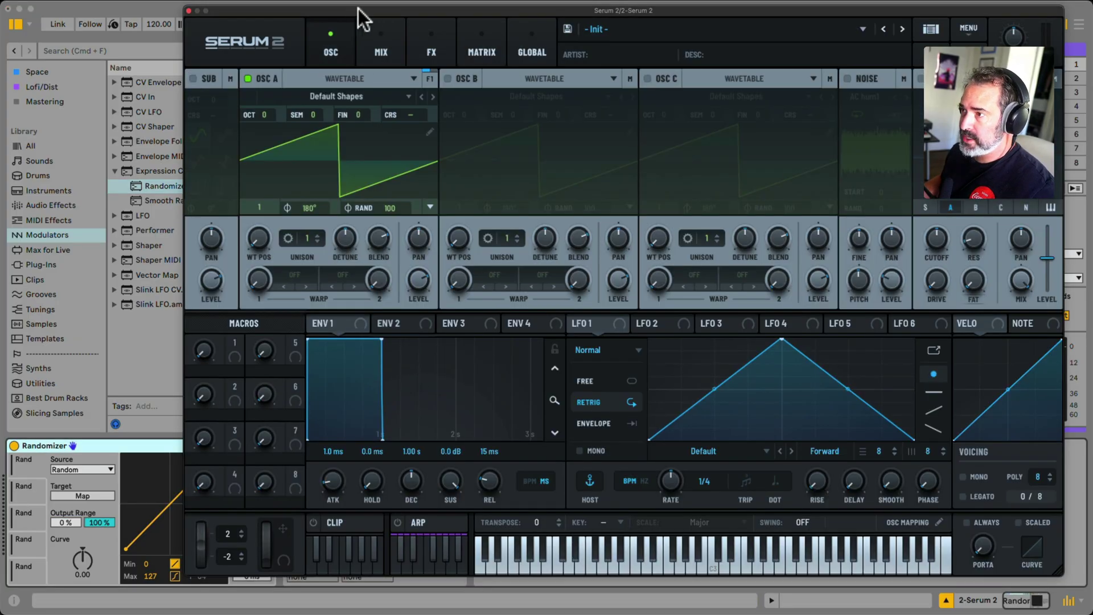
{"action": "left_click_drag", "start_coordinate": [358, 9], "coordinate": [637, 4]}
{"action": "left_click", "coordinate": [537, 237]}
{"action": "left_click", "coordinate": [538, 275]}
{"action": "left_click", "coordinate": [622, 236]}
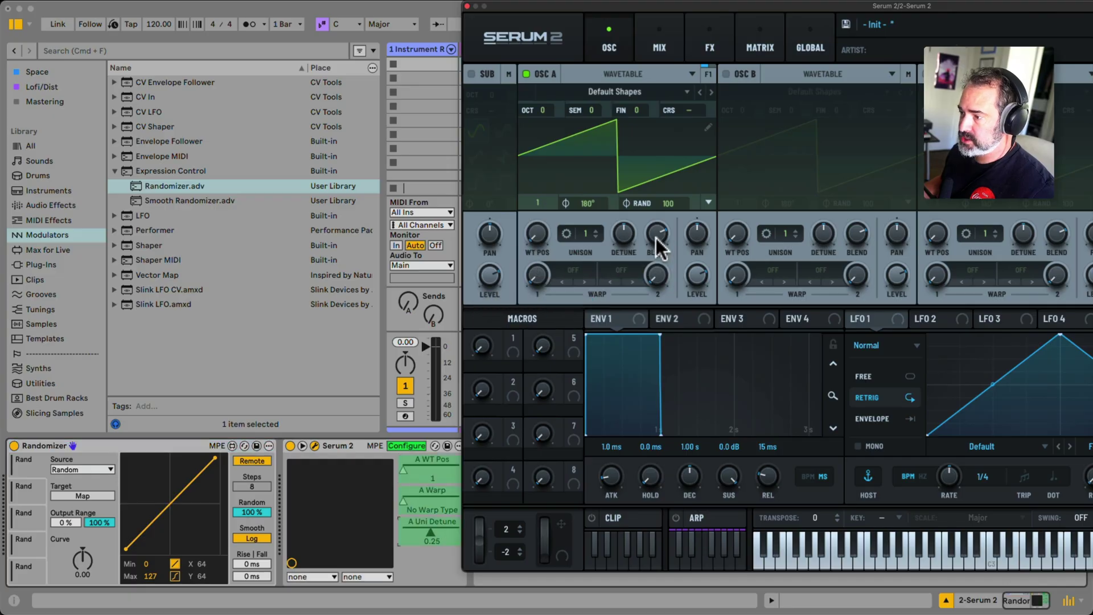
{"action": "left_click", "coordinate": [656, 239]}
{"action": "left_click", "coordinate": [701, 238]}
{"action": "left_click", "coordinate": [693, 269]}
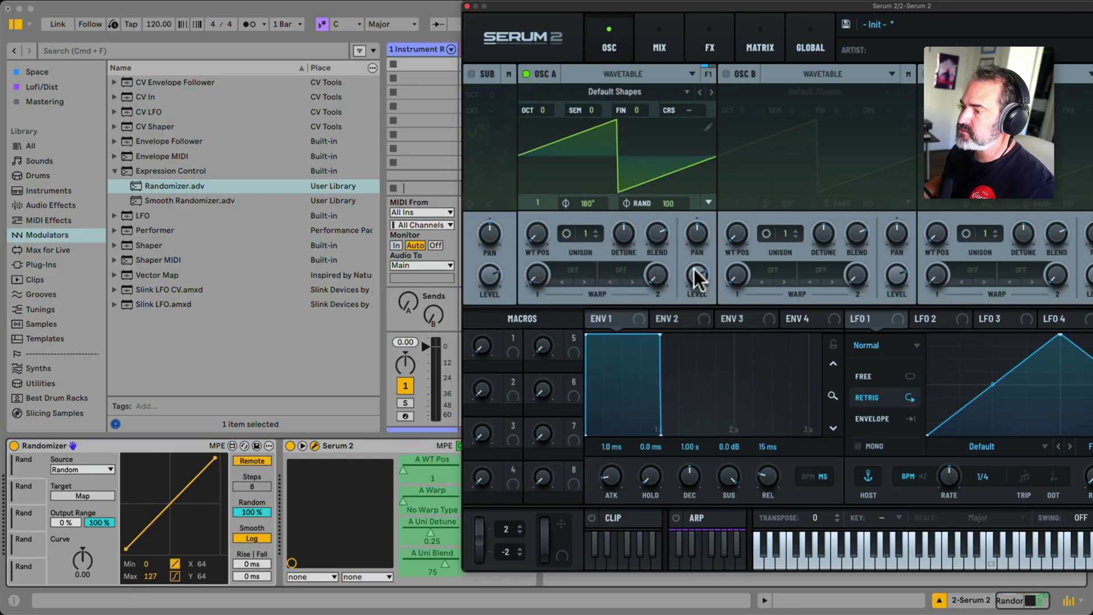
Step: Add oscillator B's wavetable position, both warps, unison detune, unison blend, pan and level to the configured Serum 2 parameters
{"action": "left_click", "coordinate": [734, 235]}
{"action": "left_click", "coordinate": [738, 273]}
{"action": "left_click", "coordinate": [819, 230]}
{"action": "left_click", "coordinate": [862, 240]}
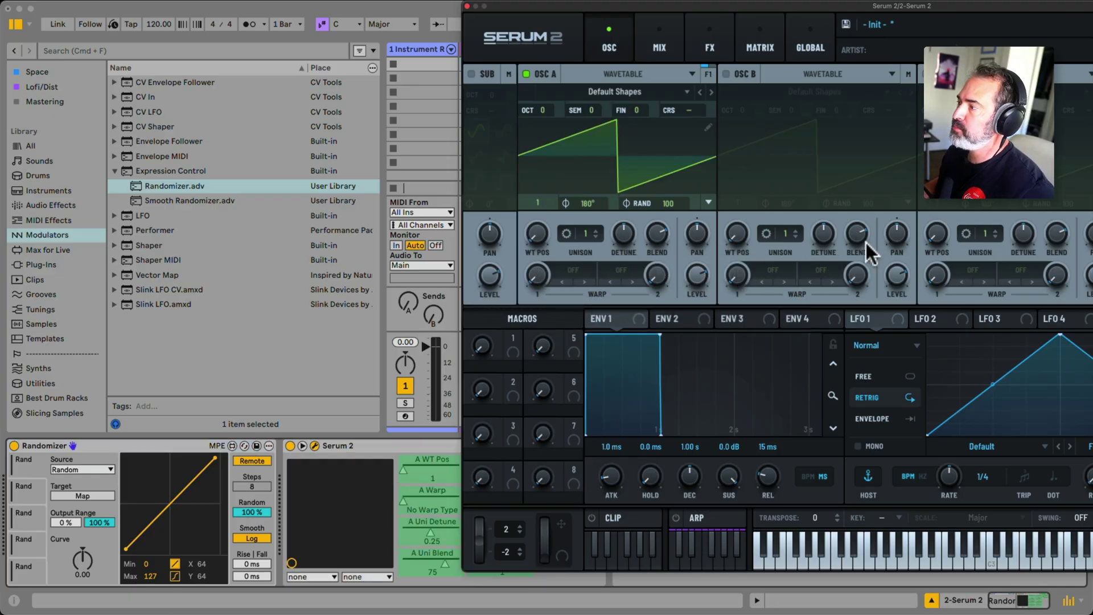
{"action": "left_click", "coordinate": [904, 233]}
{"action": "left_click", "coordinate": [896, 275]}
{"action": "left_click", "coordinate": [856, 276]}
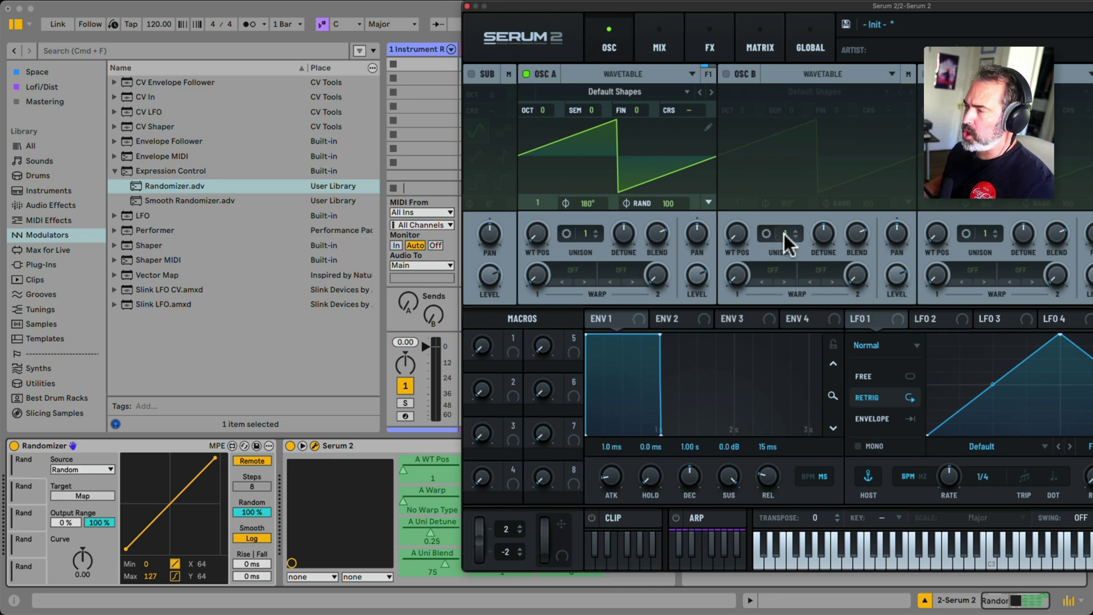
Step: Add oscillator A's octave, semitone, fine and coarse pitch to the configured parameters, setting coarse pitch to 2.67
{"action": "left_click", "coordinate": [540, 110]}
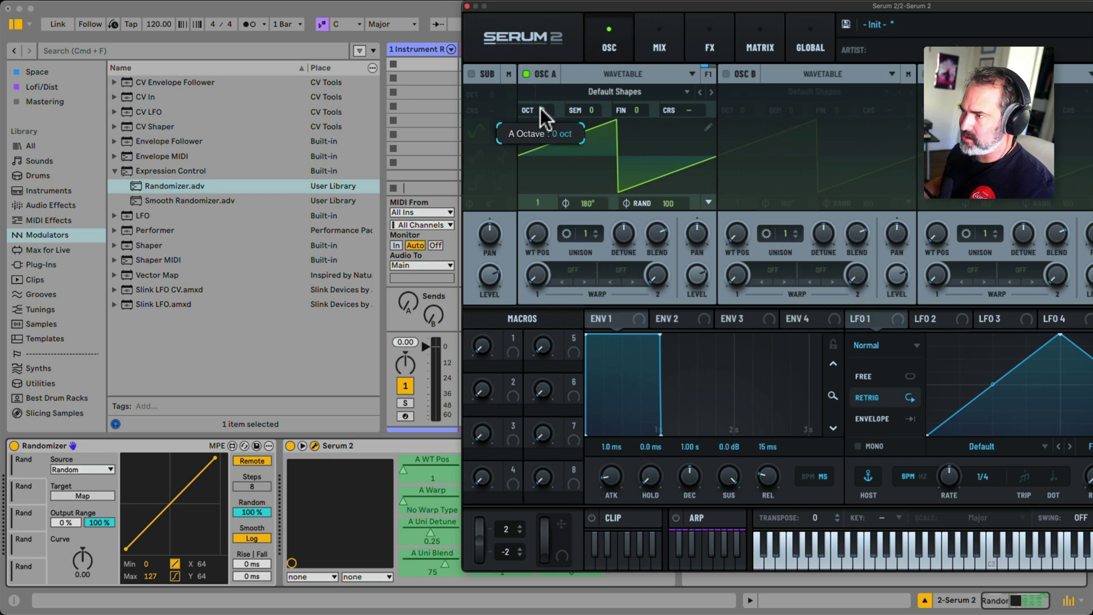
{"action": "left_click_drag", "start_coordinate": [555, 7], "coordinate": [693, 6]}
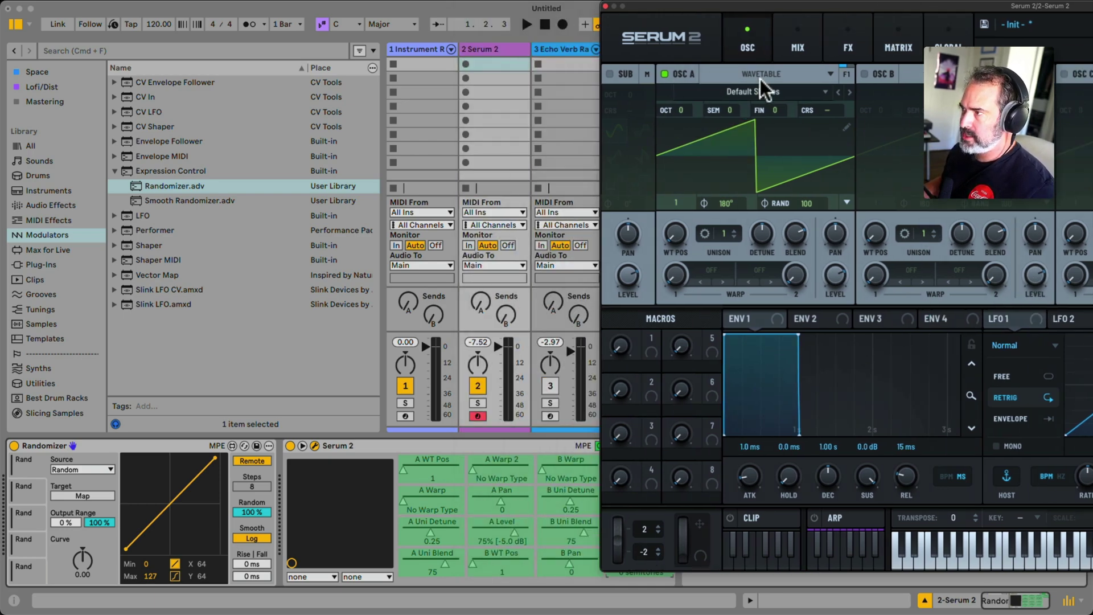
{"action": "left_click", "coordinate": [814, 111]}
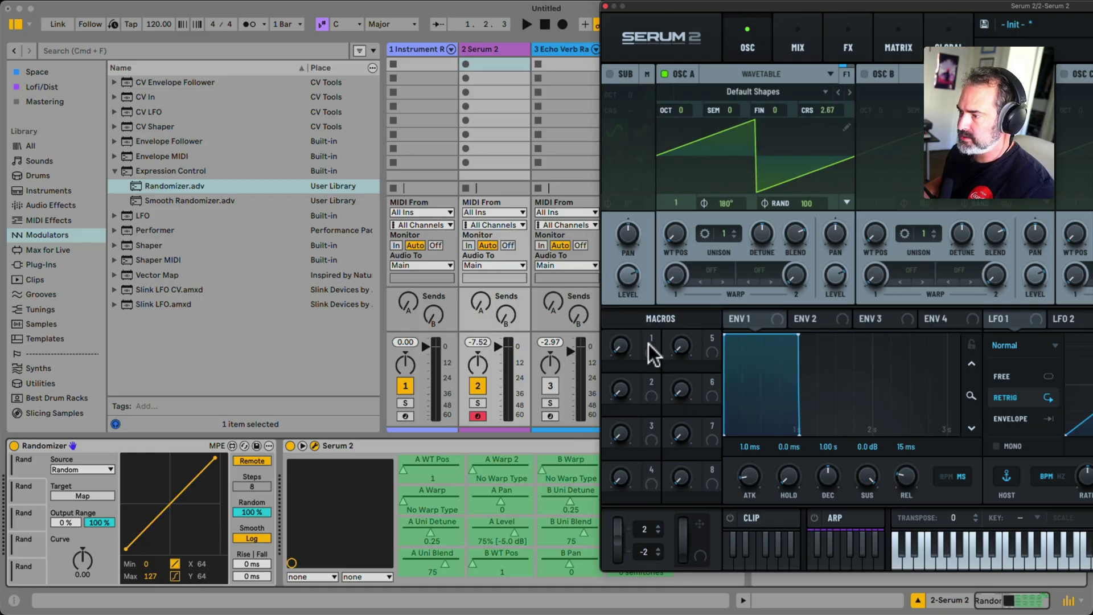
Step: Add Env 1's attack, hold, decay, sustain and release, leaving attack at 2.1 ms and release at 16 ms, and close Serum 2's window
{"action": "left_click_drag", "start_coordinate": [755, 476], "coordinate": [754, 468]}
{"action": "left_click", "coordinate": [784, 477]}
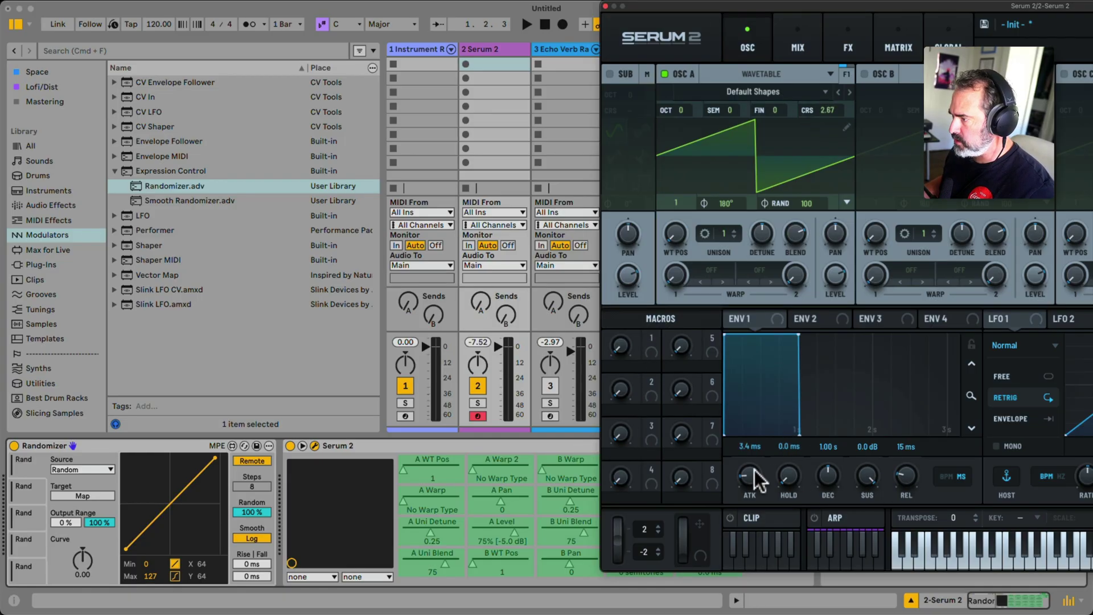
{"action": "left_click_drag", "start_coordinate": [749, 477], "coordinate": [751, 487]}
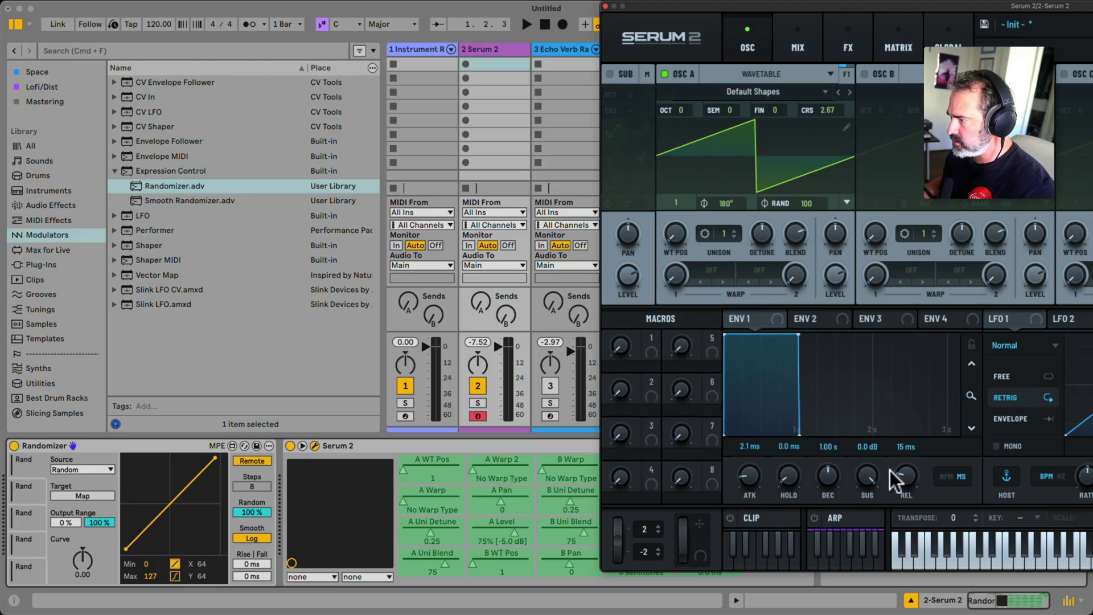
{"action": "left_click", "coordinate": [607, 6]}
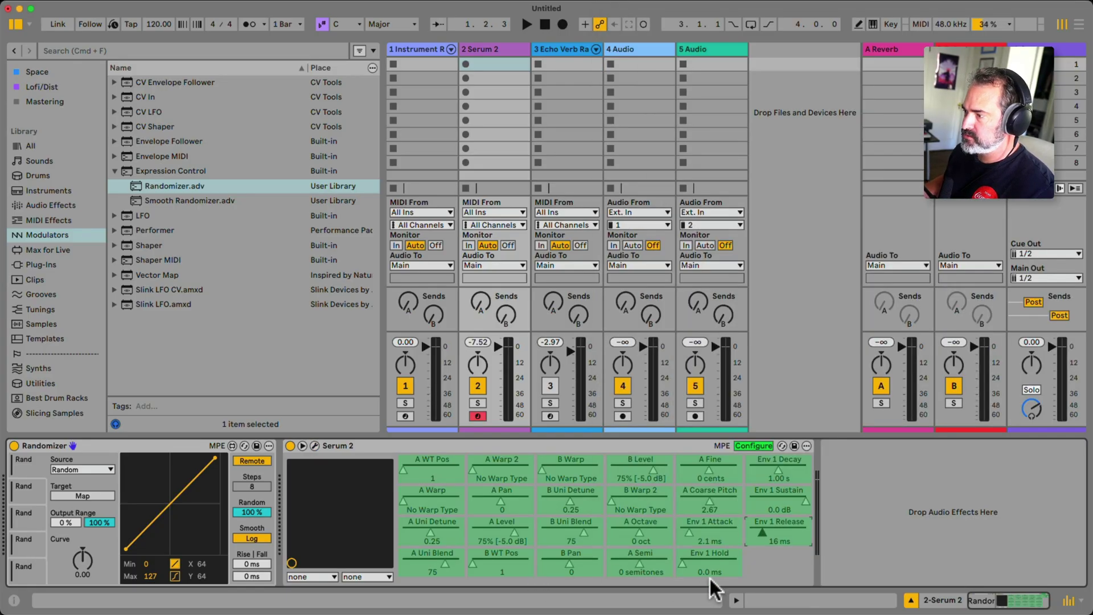
Step: Map Randomizer slots to Serum 2's A WT Pos, A Warp, A Uni Detune and A Uni Blend parameters
{"action": "left_click", "coordinate": [74, 496]}
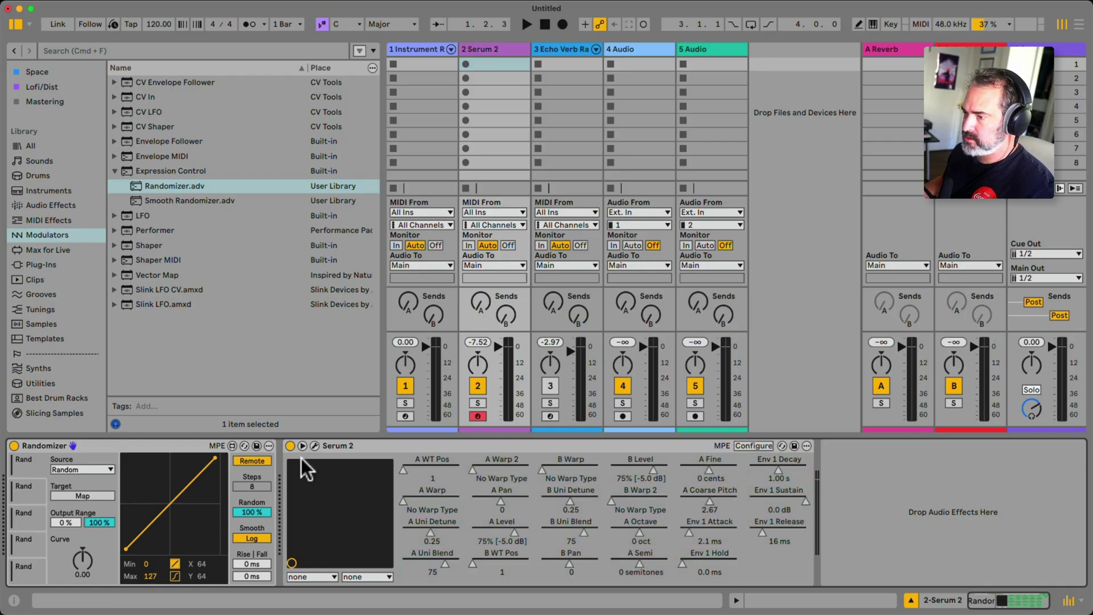
{"action": "left_click", "coordinate": [403, 470]}
{"action": "left_click", "coordinate": [34, 499]}
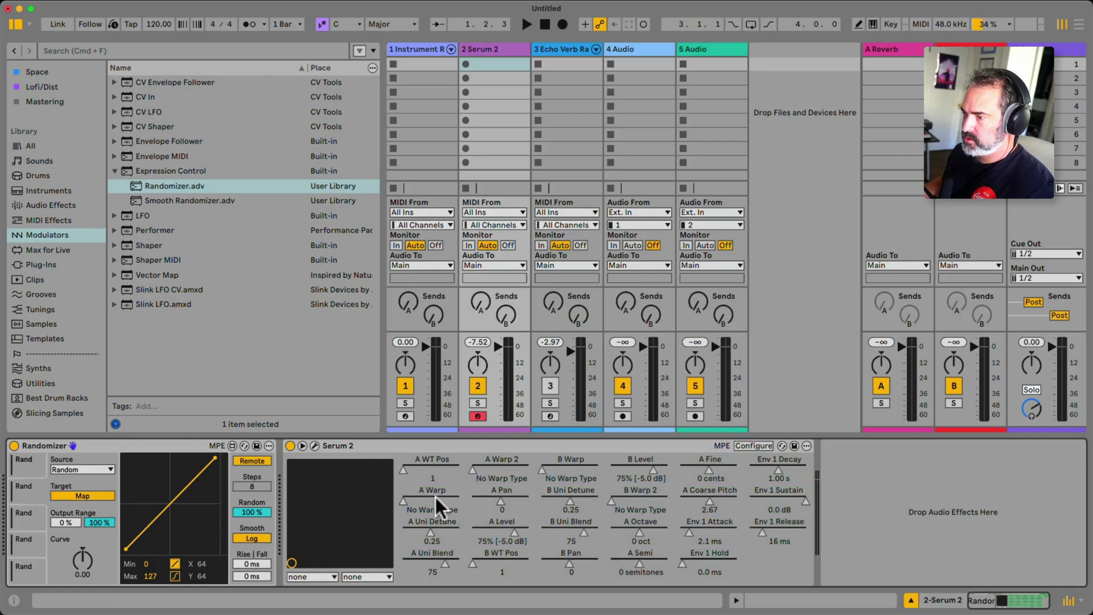
{"action": "left_click", "coordinate": [84, 497]}
{"action": "left_click", "coordinate": [419, 529]}
{"action": "left_click", "coordinate": [35, 545]}
{"action": "left_click", "coordinate": [90, 495]}
{"action": "left_click", "coordinate": [436, 563]}
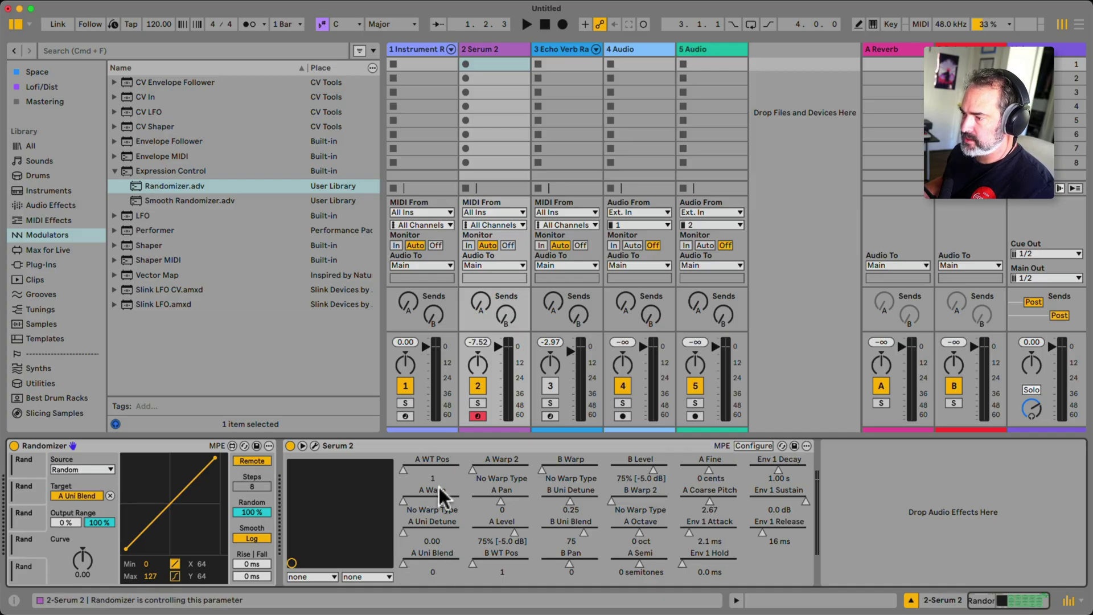
Step: Open Serum 2's interface to review its oscillator and envelope controls, close it and select the Serum 2 device
{"action": "left_click", "coordinate": [315, 446]}
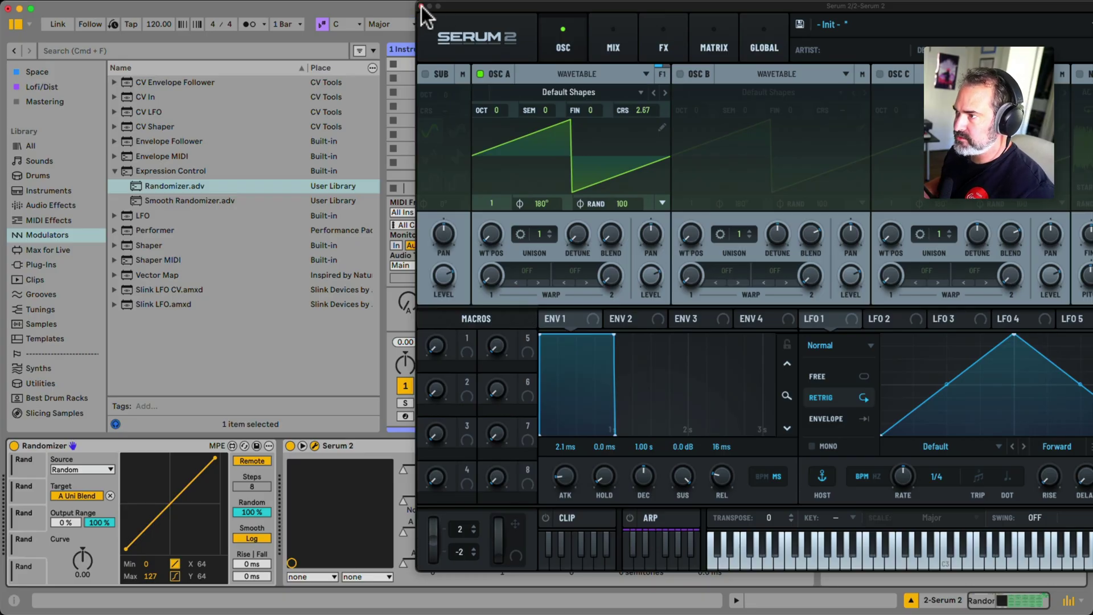
{"action": "left_click_drag", "start_coordinate": [484, 6], "coordinate": [201, 5]}
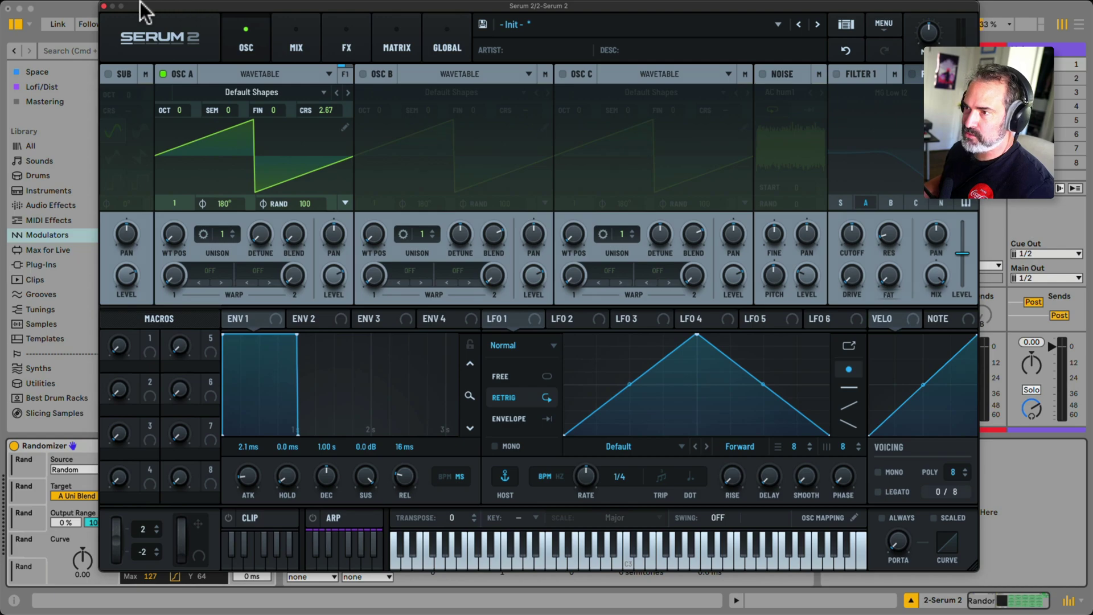
{"action": "left_click", "coordinate": [103, 6]}
{"action": "left_click", "coordinate": [451, 445]}
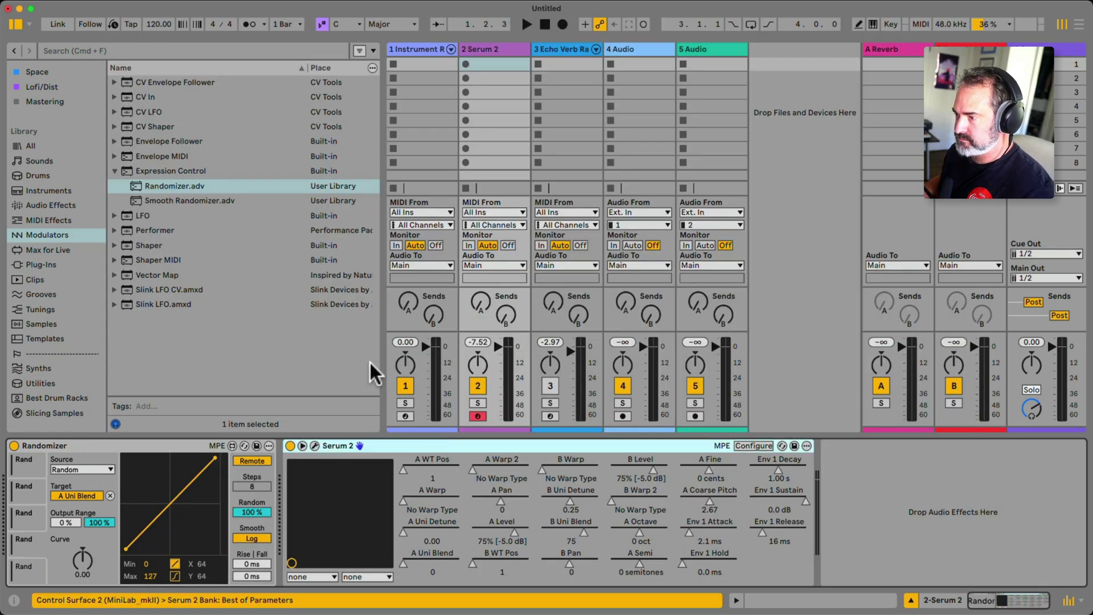
Step: Review the device chain of the Instrument Rack on track 1, including its Bass, Limiter and SampleCapture devices
{"action": "left_click", "coordinate": [422, 48]}
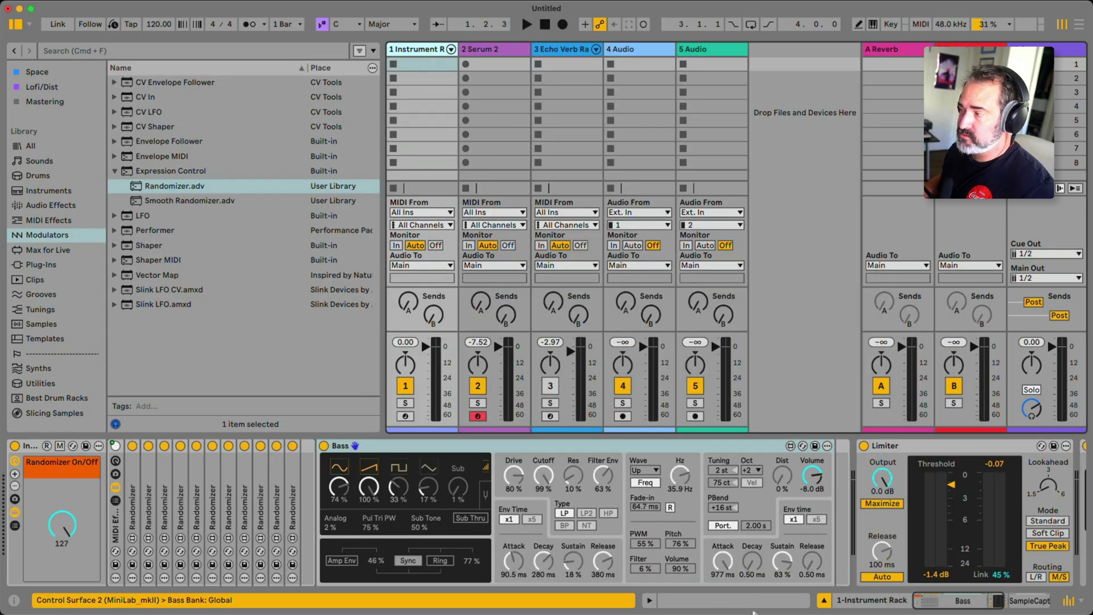
{"action": "scroll", "coordinate": [677, 512], "scroll_direction": "right", "scroll_amount": 10}
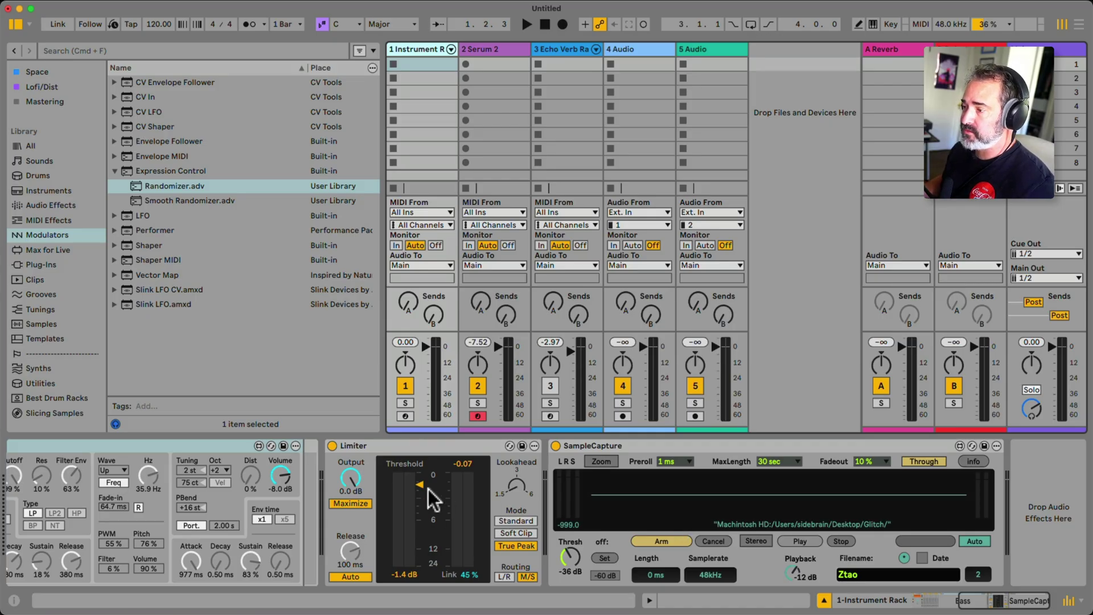
{"action": "scroll", "coordinate": [428, 489], "scroll_direction": "left", "scroll_amount": 10}
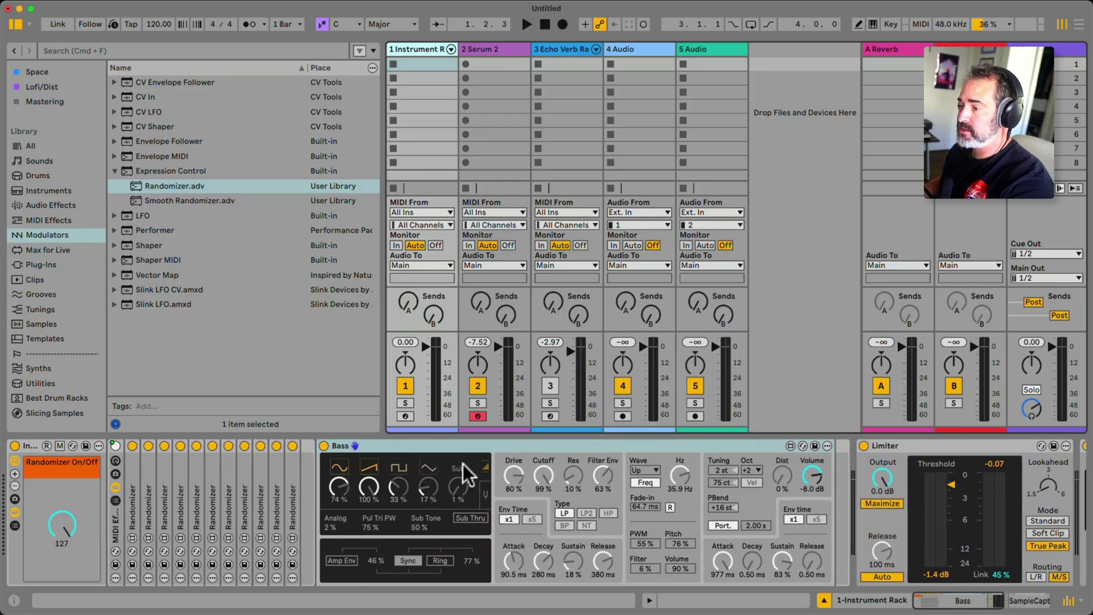
Step: Show the oscillator tuning offsets in the Bass device and examine its randomized parameters
{"action": "left_click", "coordinate": [465, 448]}
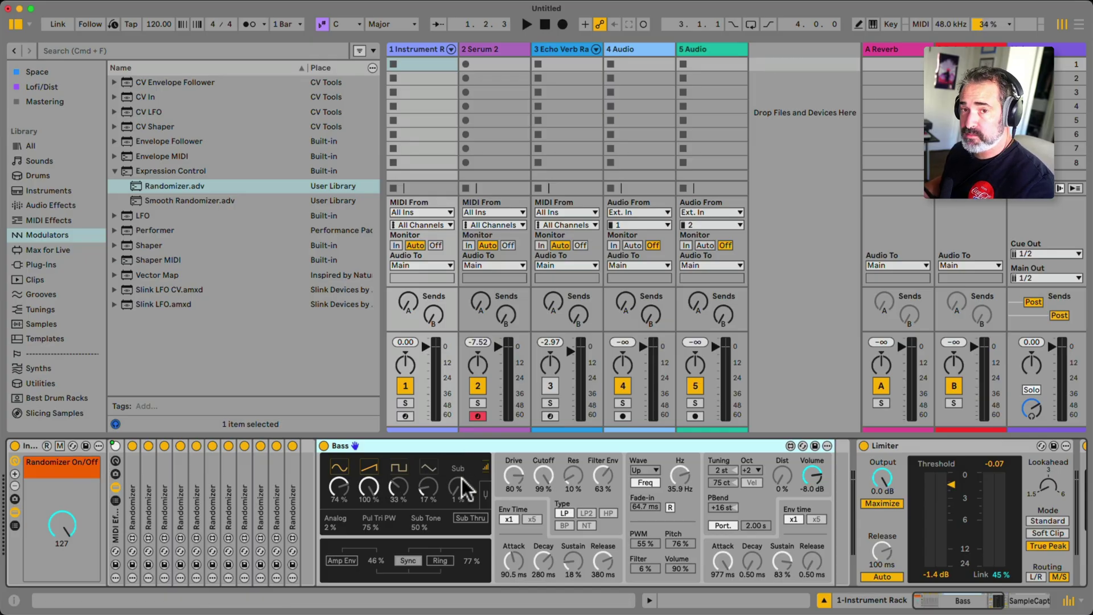
{"action": "left_click", "coordinate": [481, 489]}
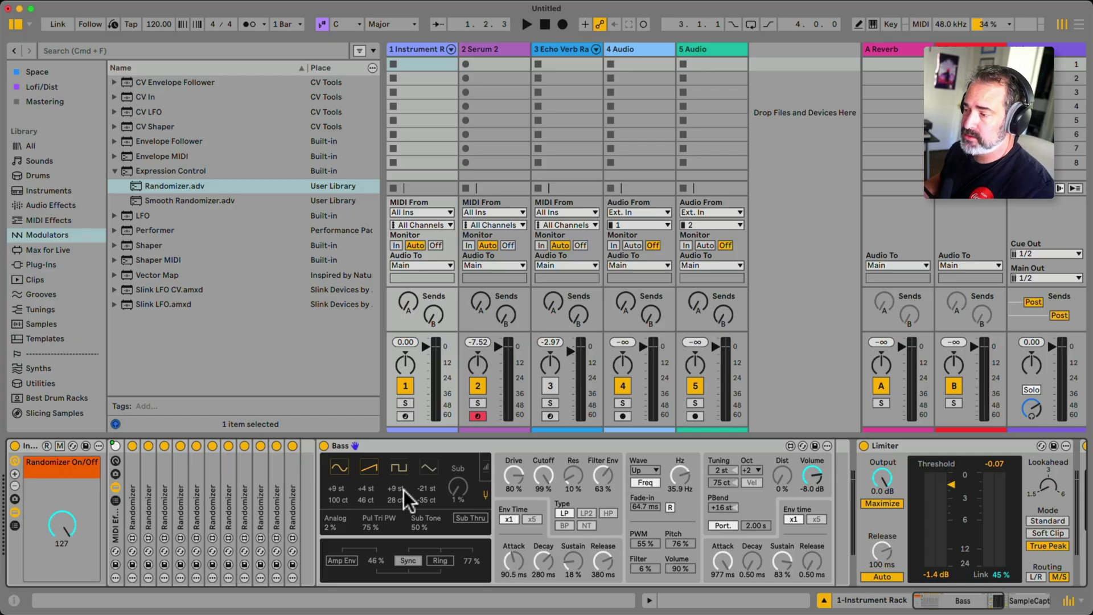
{"action": "left_click", "coordinate": [418, 445]}
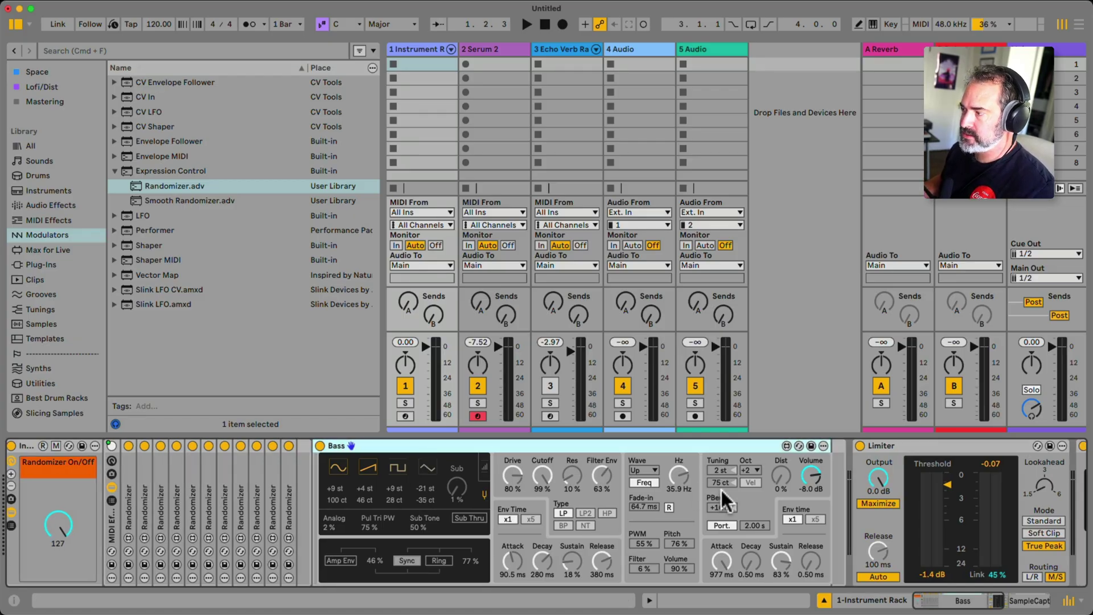
{"action": "scroll", "coordinate": [721, 488], "scroll_direction": "right", "scroll_amount": 2}
{"action": "scroll", "coordinate": [721, 488], "scroll_direction": "right", "scroll_amount": 1}
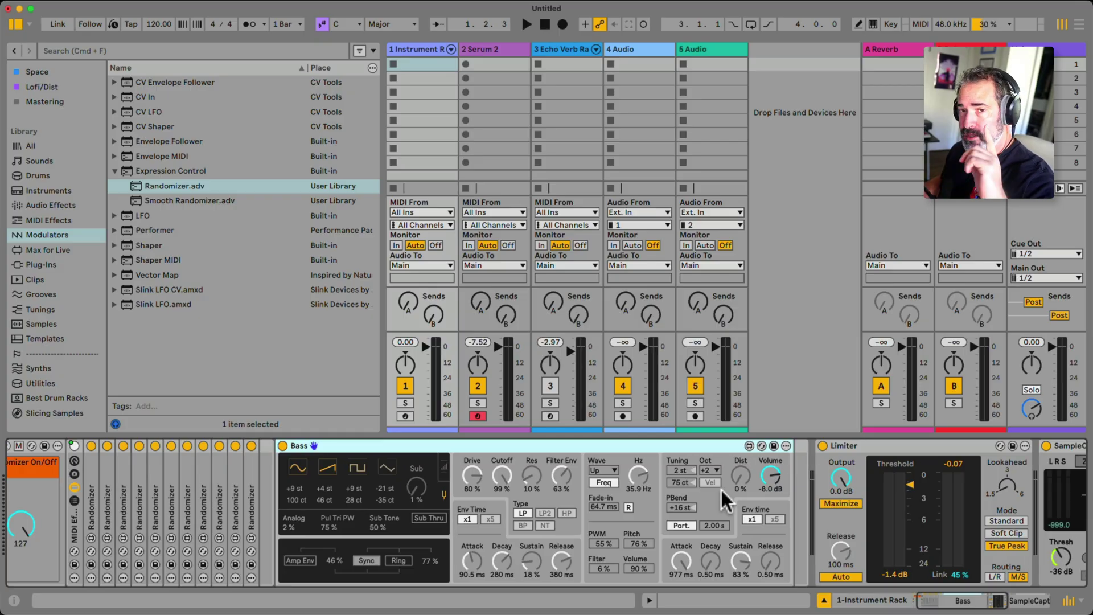